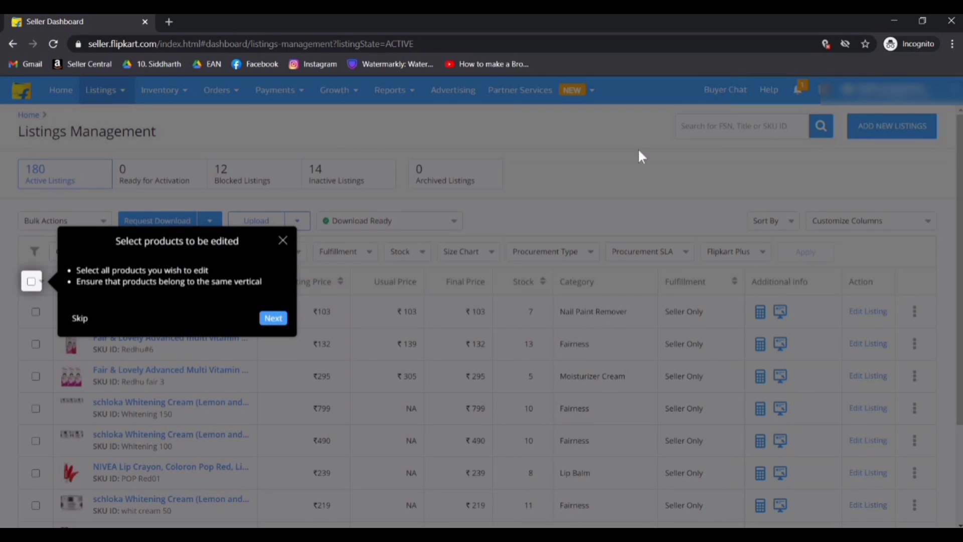
# - Dismiss the product-selection tour and start adding a single new listing
pyautogui.click(639, 149)
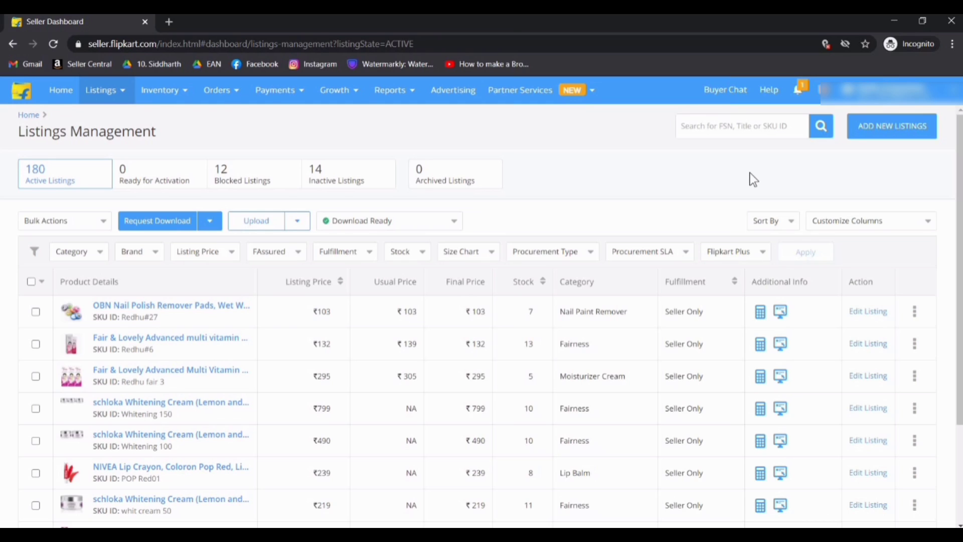
pyautogui.click(887, 126)
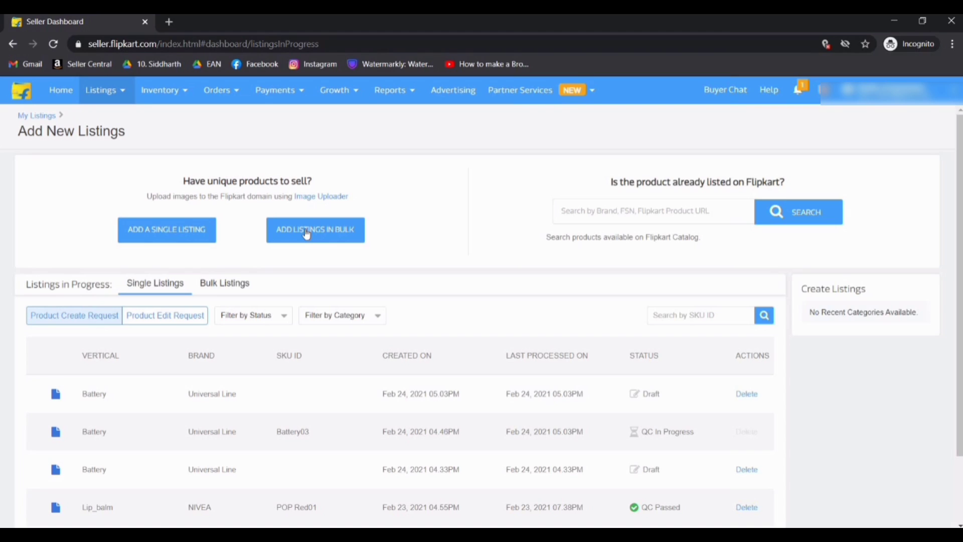
pyautogui.click(168, 234)
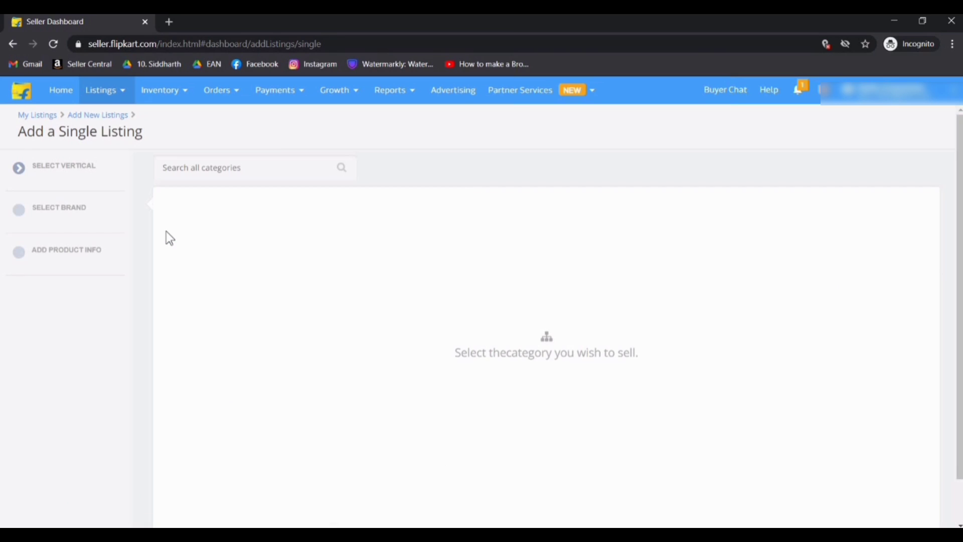
# - Search the categories for battery, choose Batteries under Mobile & Tablet Accessories, and browse its sample images
pyautogui.click(221, 167)
pyautogui.write('b')
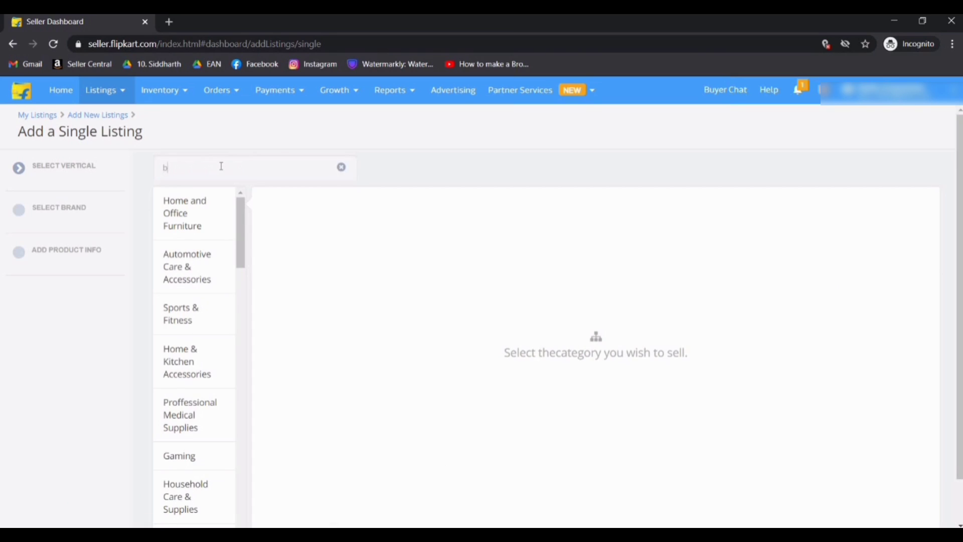
pyautogui.write('attery')
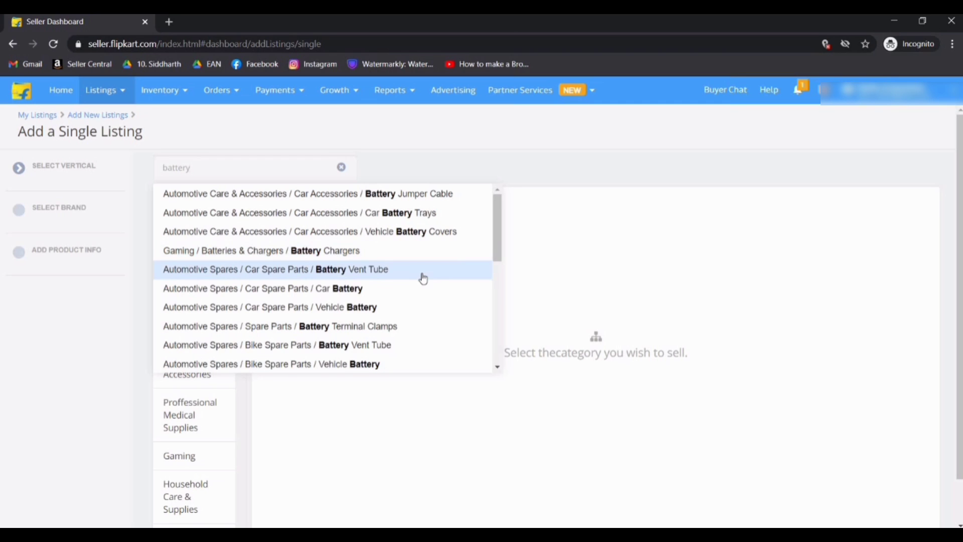
pyautogui.scroll(-1, 424, 278)
pyautogui.scroll(-2, 424, 279)
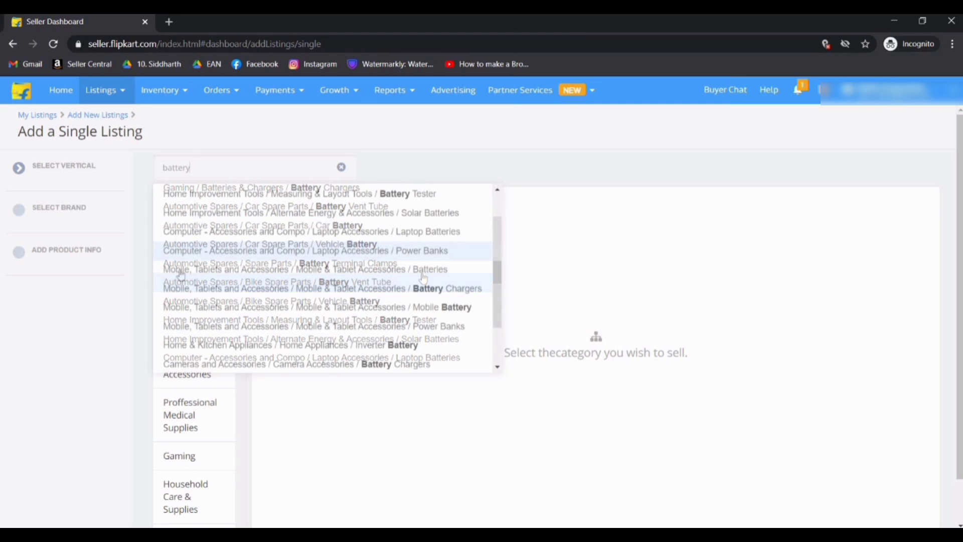
pyautogui.click(229, 274)
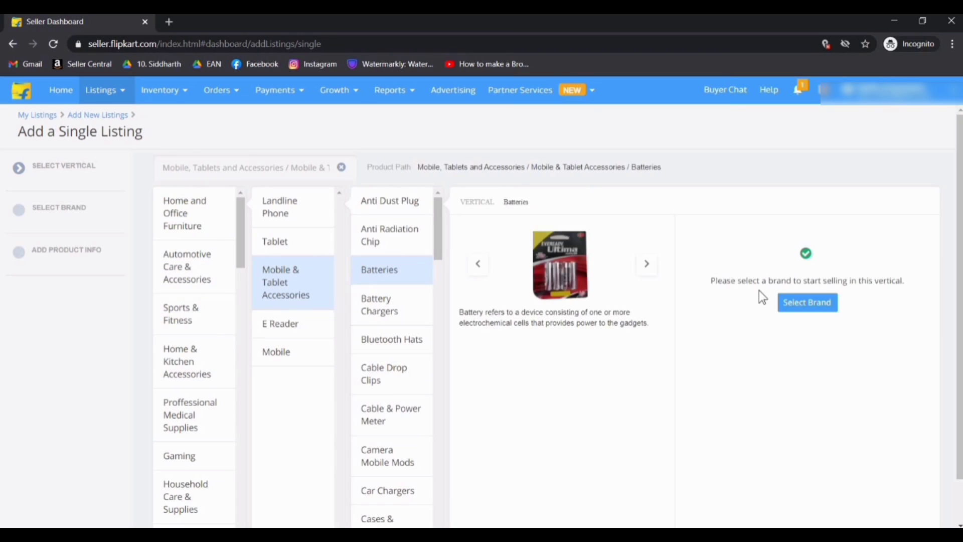
pyautogui.click(648, 266)
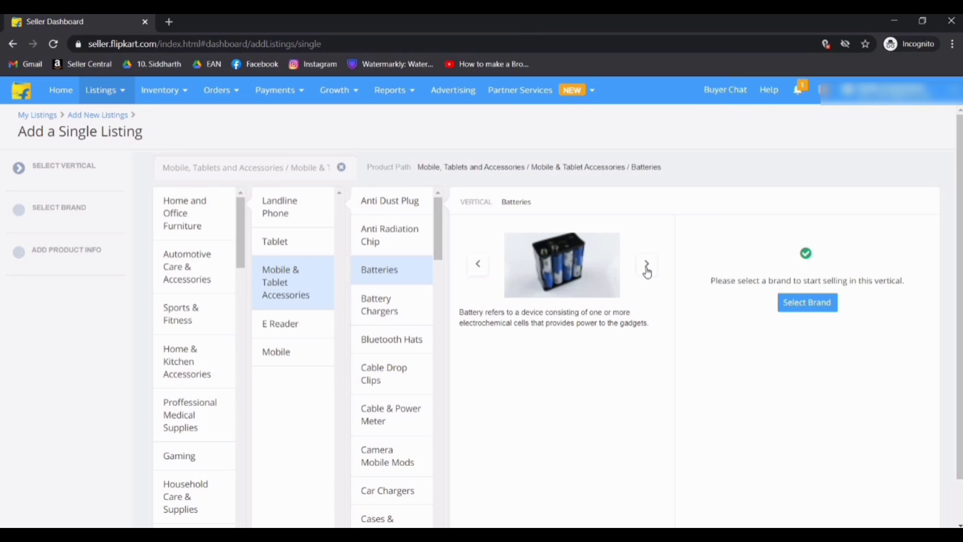
pyautogui.click(647, 266)
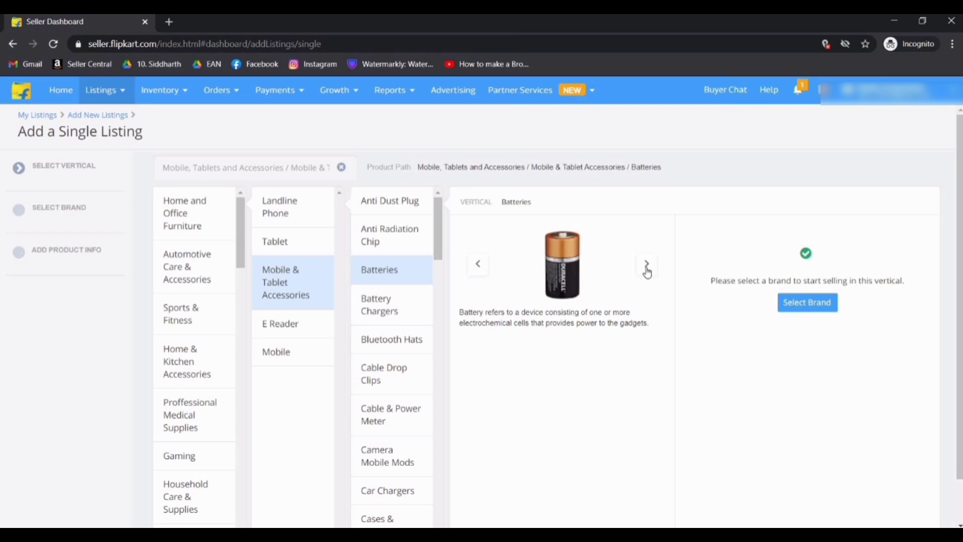
# - Check the Universal Line brand for the Batteries vertical and create a new listing under it
pyautogui.click(807, 302)
pyautogui.click(268, 210)
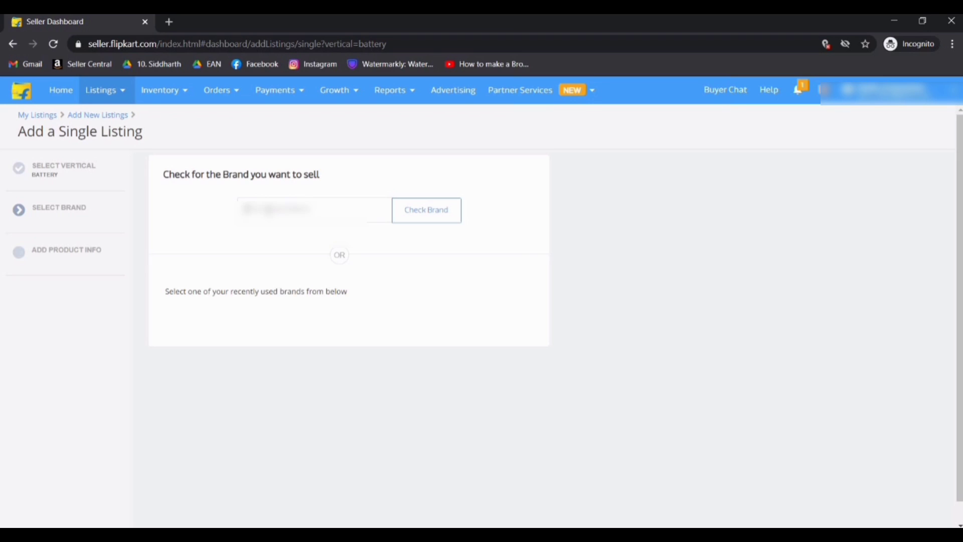
pyautogui.write('same mart')
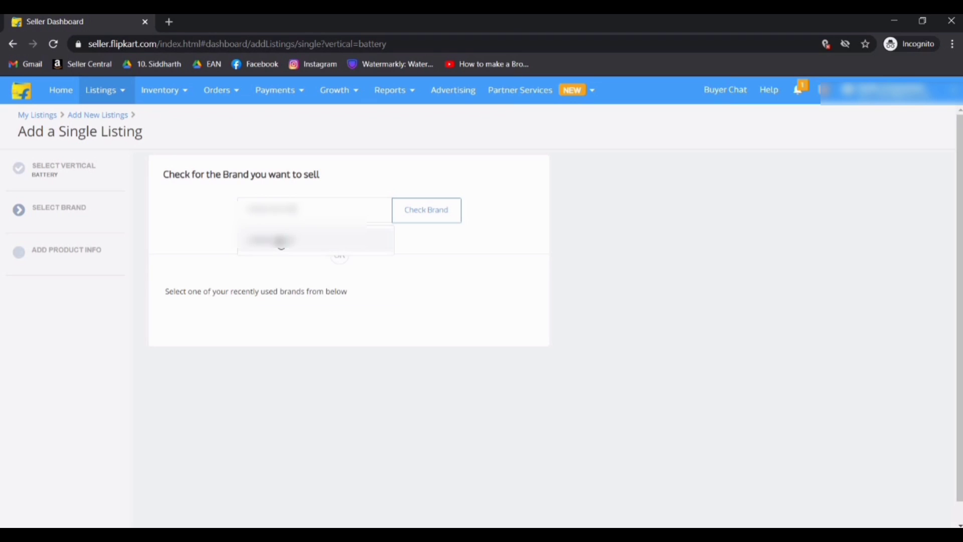
pyautogui.click(278, 240)
pyautogui.click(455, 221)
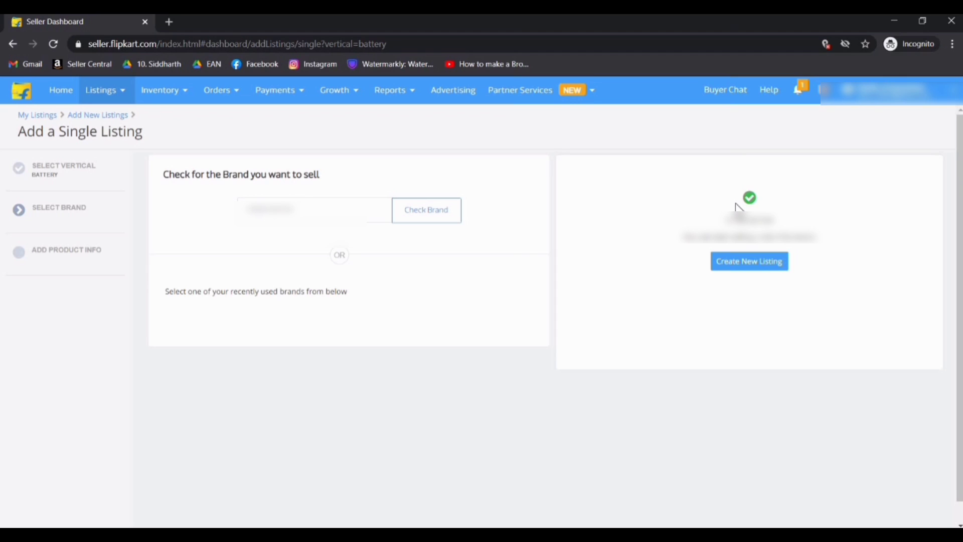
pyautogui.click(741, 270)
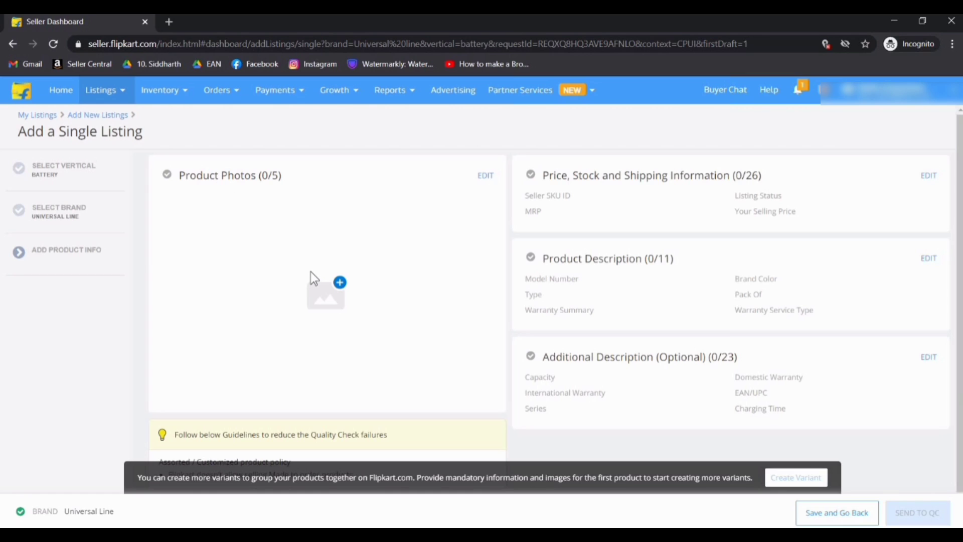
# - Upload battery photos for the product, single content and capacity views from the Battery1 folder, and save them
pyautogui.click(485, 176)
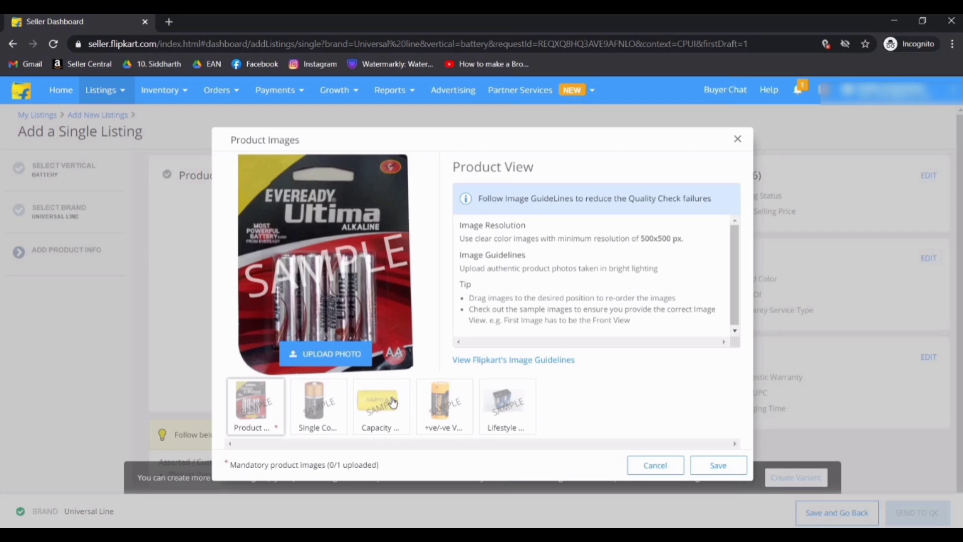
pyautogui.click(359, 356)
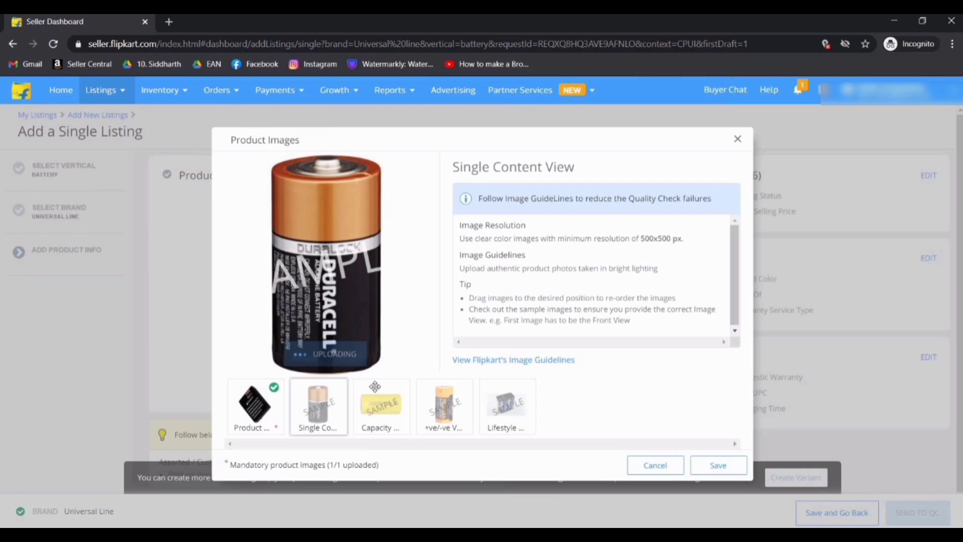
pyautogui.click(377, 406)
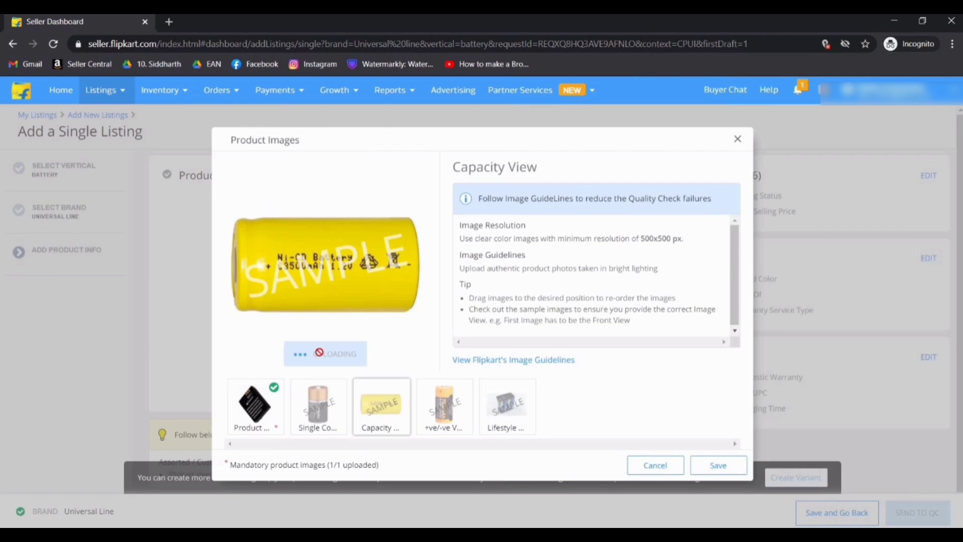
pyautogui.click(336, 359)
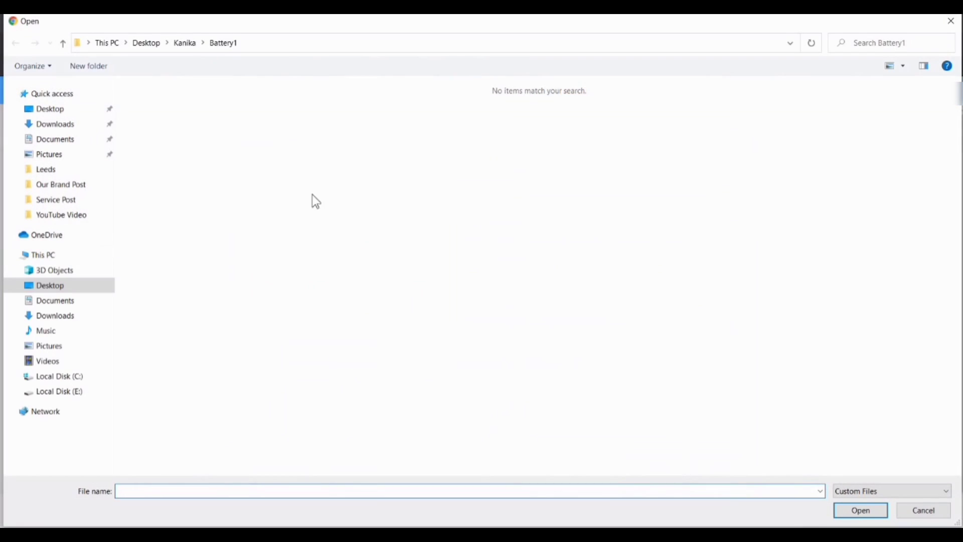
pyautogui.click(889, 491)
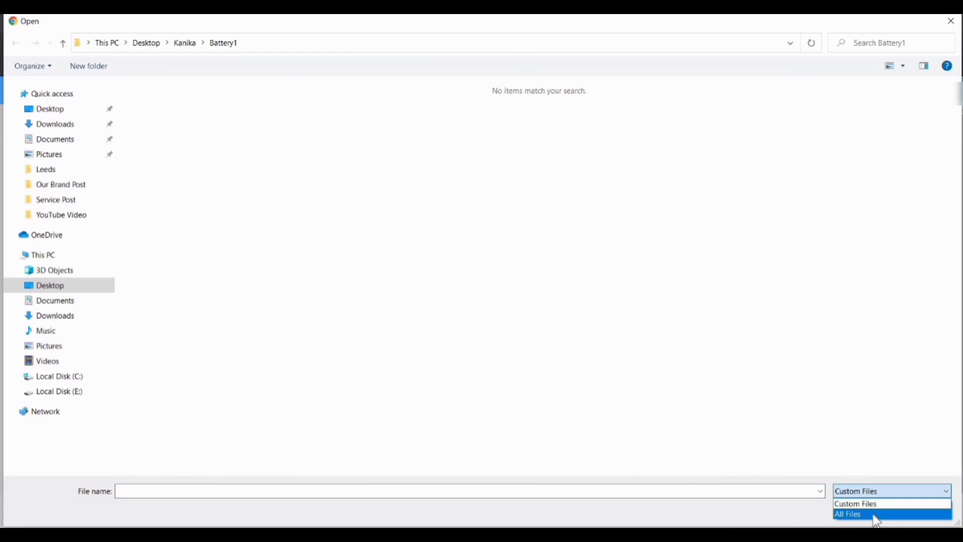
pyautogui.click(875, 515)
pyautogui.doubleClick(297, 119)
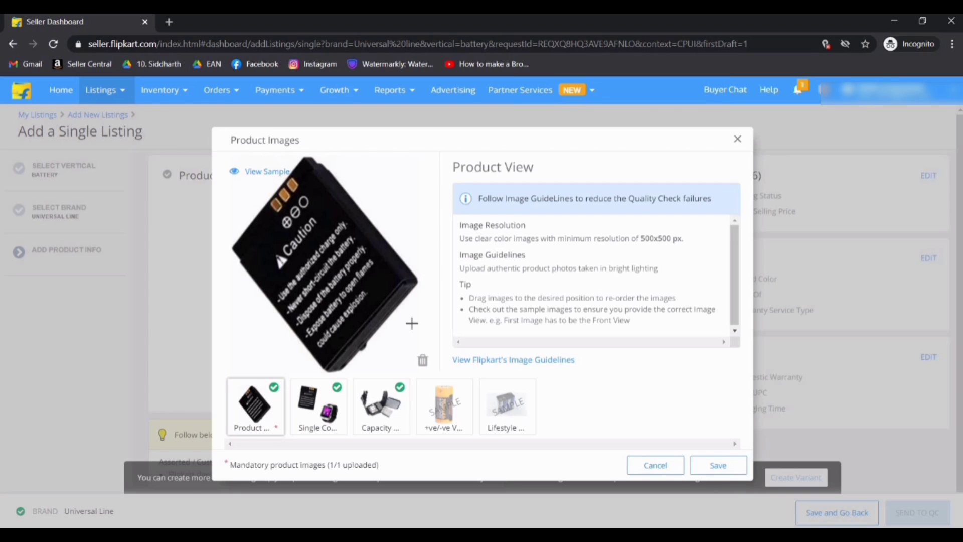
pyautogui.click(719, 466)
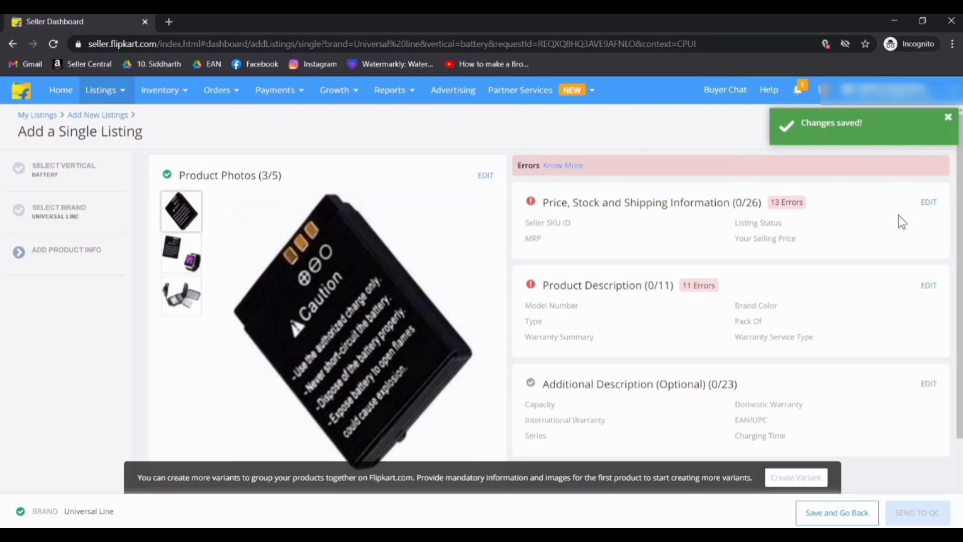
# - In the price, stock and shipping information, enter Battery380 as the seller SKU ID and set the listing status to Active
pyautogui.click(928, 201)
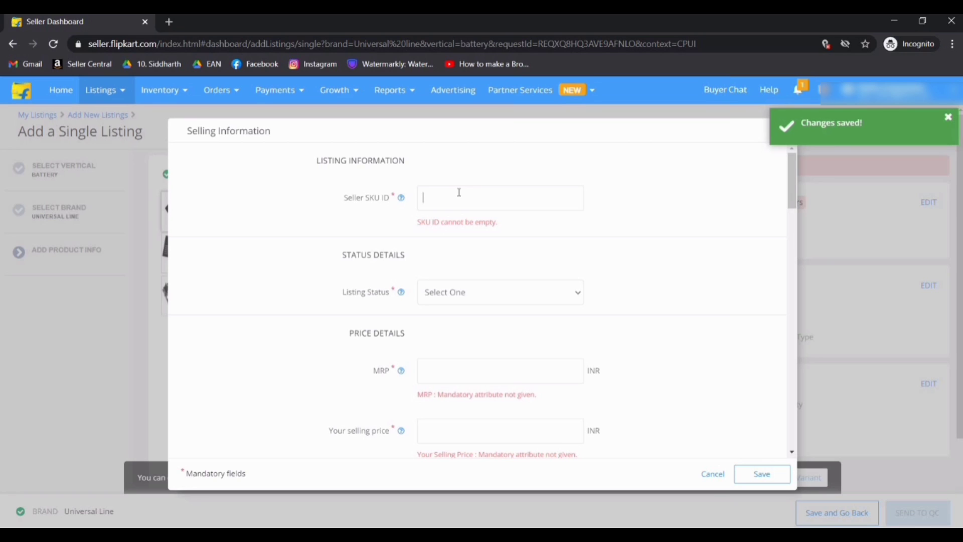
pyautogui.write('B')
pyautogui.write('tt')
pyautogui.press('BackSpace')
pyautogui.press('BackSpace')
pyautogui.press('BackSpace')
pyautogui.write('Battery380')
pyautogui.click(459, 296)
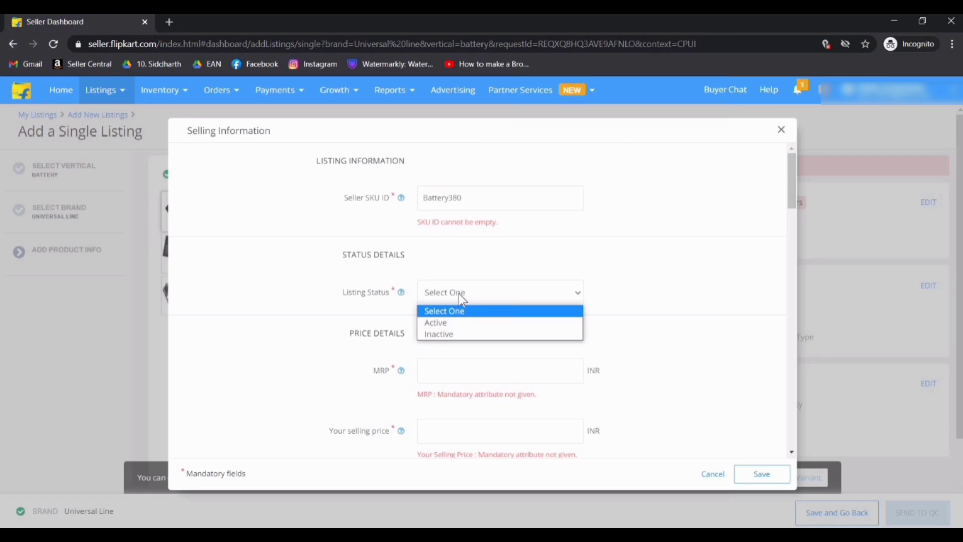
pyautogui.click(443, 323)
# - Set the MRP to 480 INR and the selling price to 199 INR
pyautogui.scroll(-3, 636, 305)
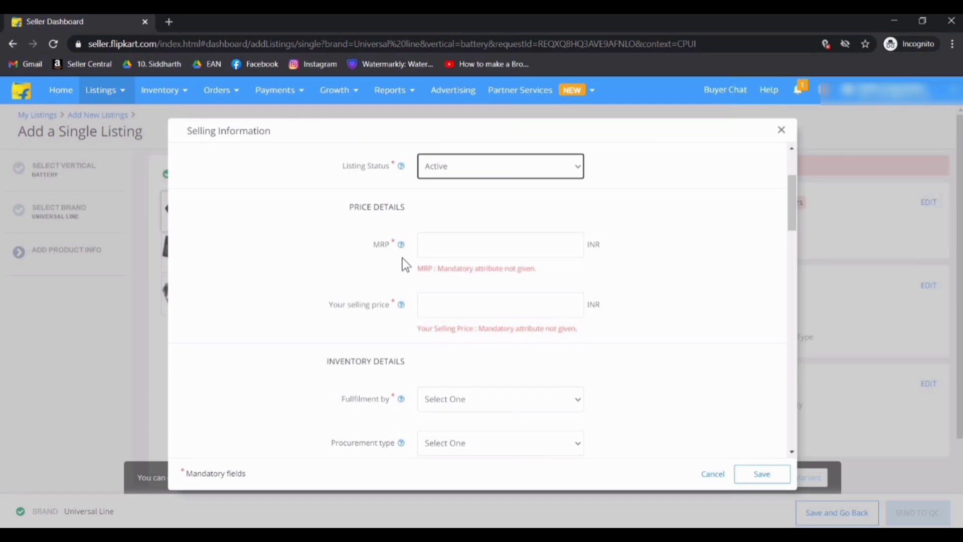
pyautogui.click(435, 243)
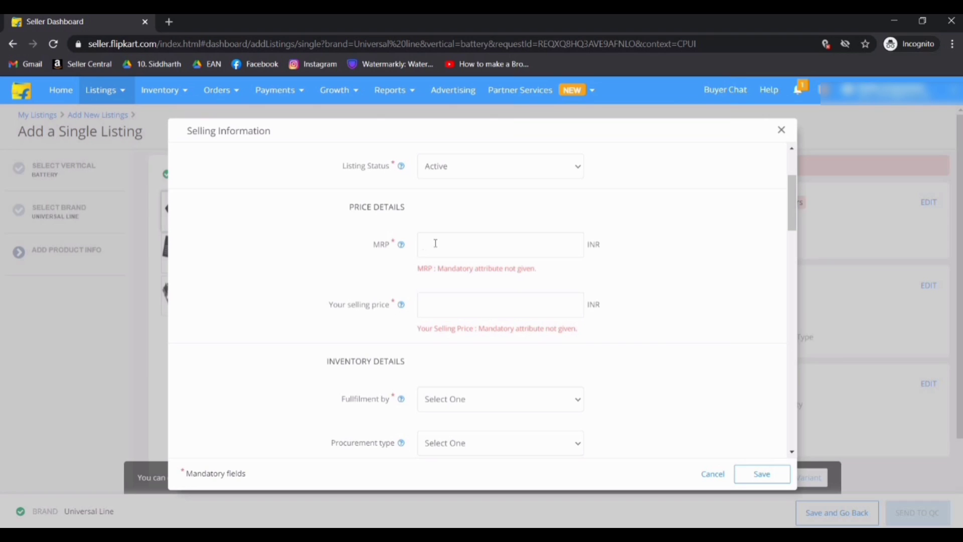
pyautogui.write('480')
pyautogui.press('Tab')
pyautogui.write('199')
# - Set the inventory details to fulfilment by Seller and procurement type Express
pyautogui.scroll(-3, 532, 336)
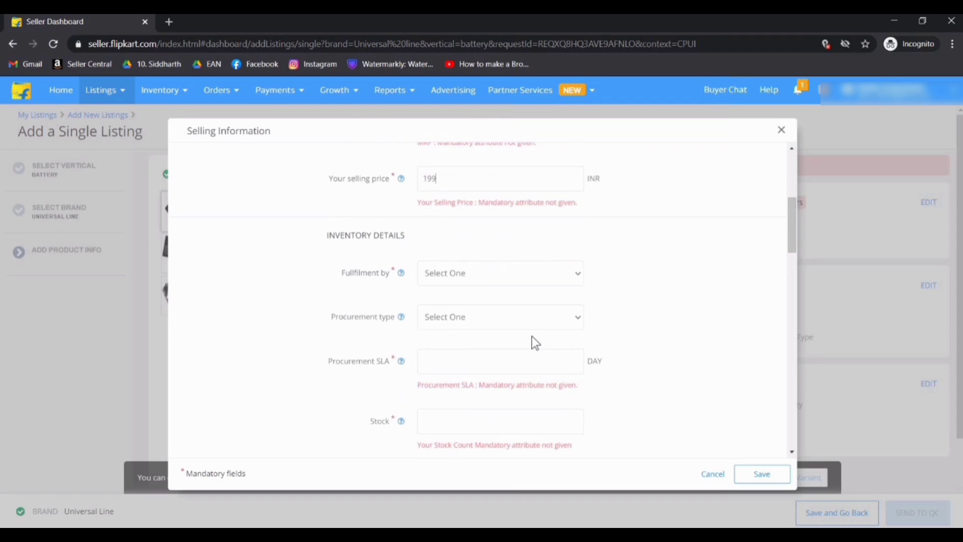
pyautogui.click(442, 274)
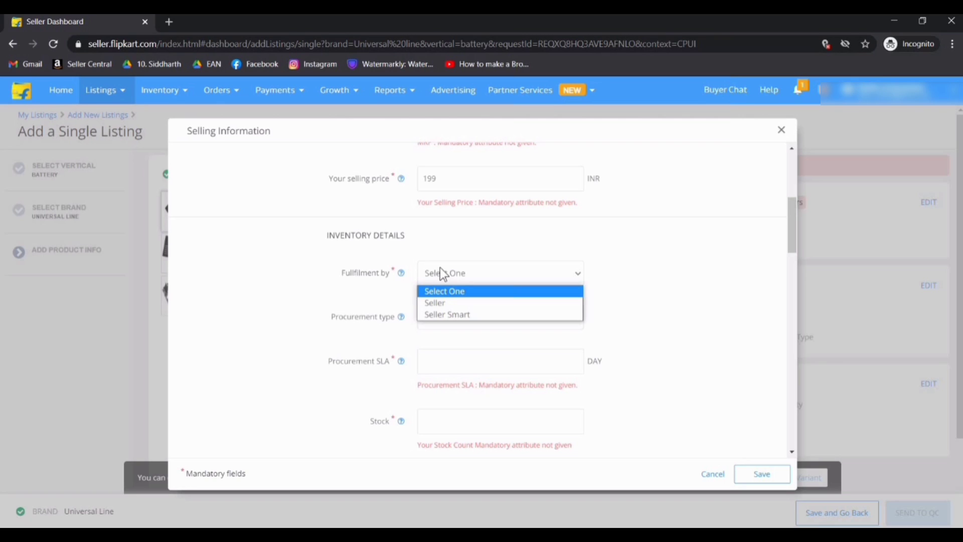
pyautogui.click(451, 303)
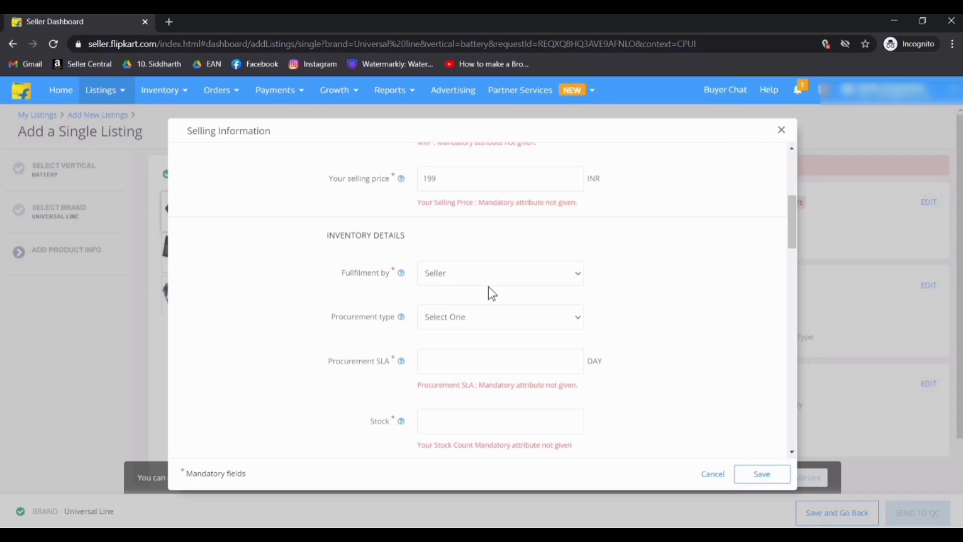
pyautogui.scroll(-3, 488, 287)
pyautogui.click(440, 194)
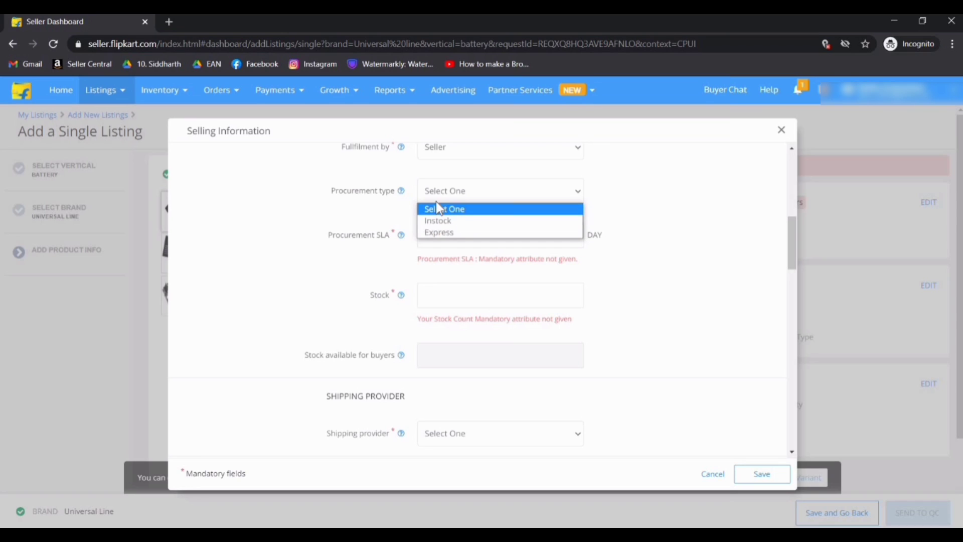
pyautogui.click(454, 232)
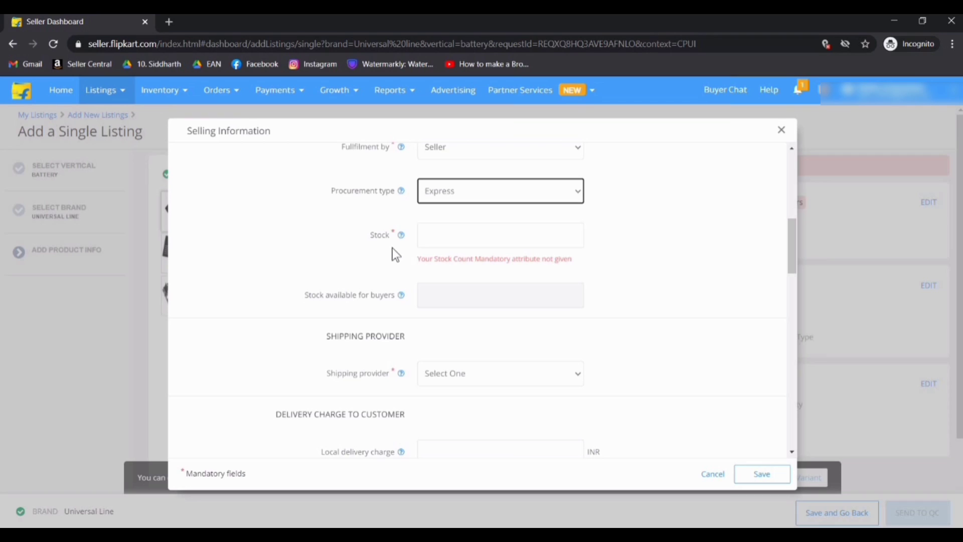
# - Set the stock to 0 and choose Flipkart as the shipping provider
pyautogui.click(437, 236)
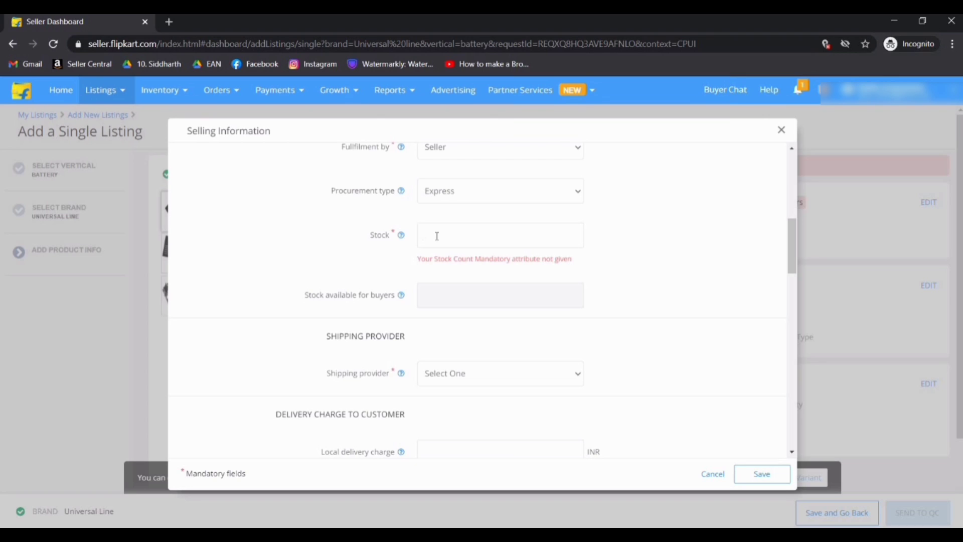
pyautogui.write('0')
pyautogui.scroll(-2, 437, 236)
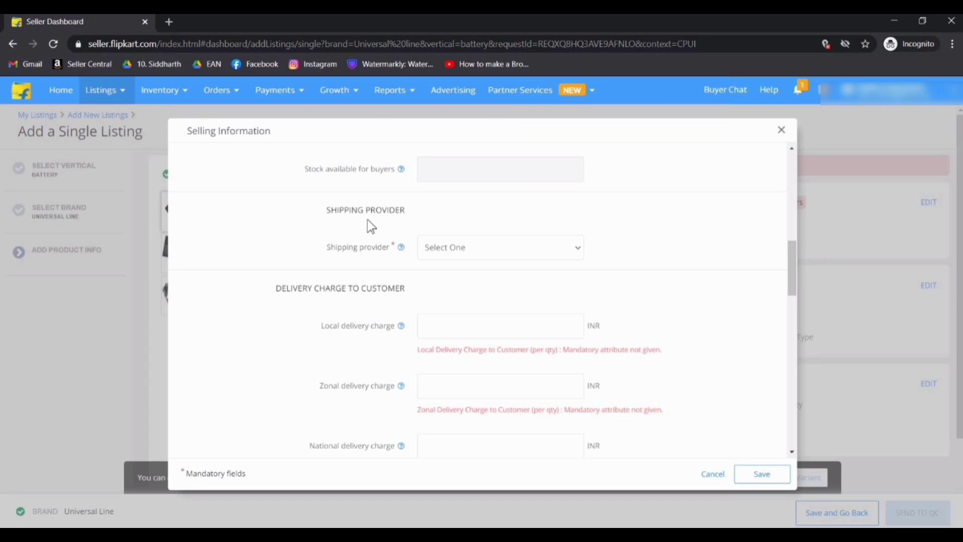
pyautogui.click(453, 250)
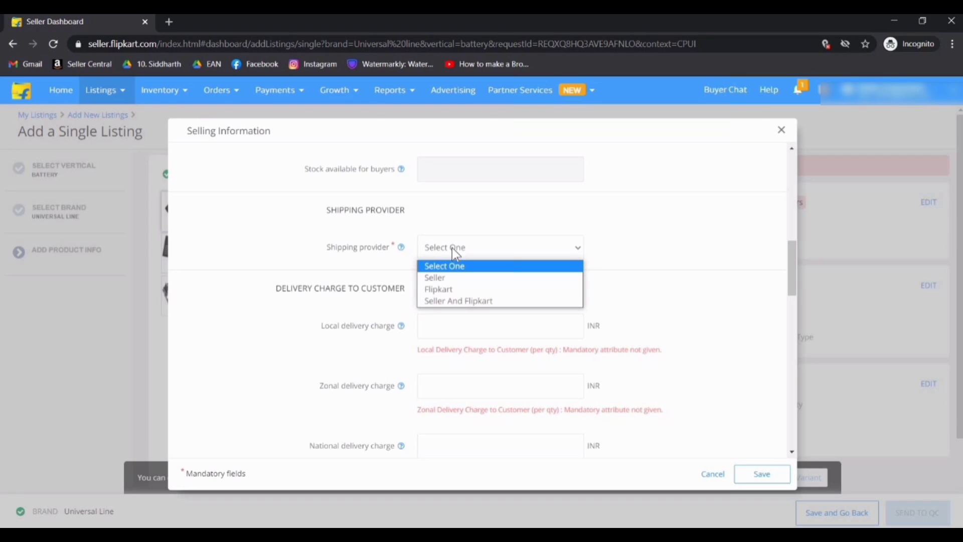
pyautogui.click(452, 290)
# - Set the delivery charges to the customer to 27 INR local, 41 INR zonal and 52 INR national
pyautogui.scroll(-1, 449, 290)
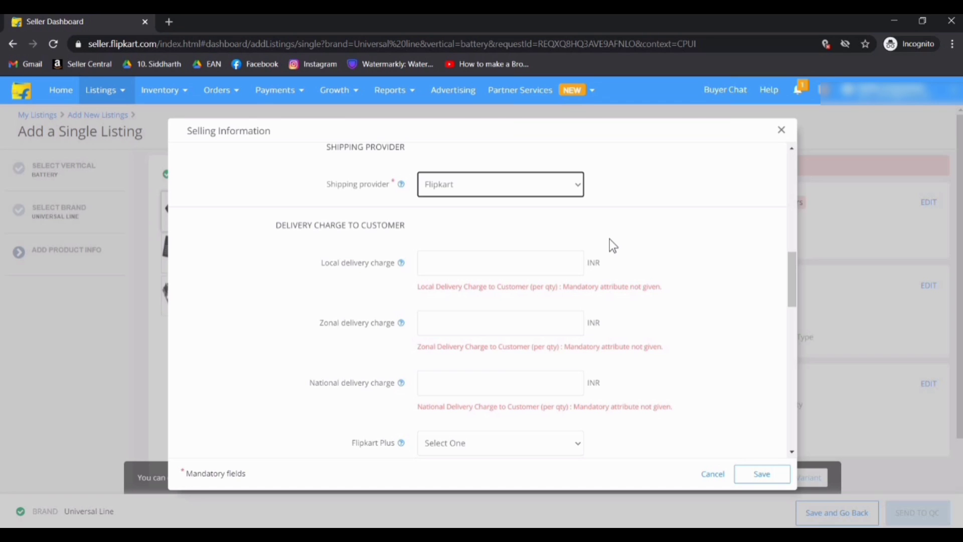
pyautogui.scroll(-2, 610, 239)
pyautogui.scroll(1, 609, 239)
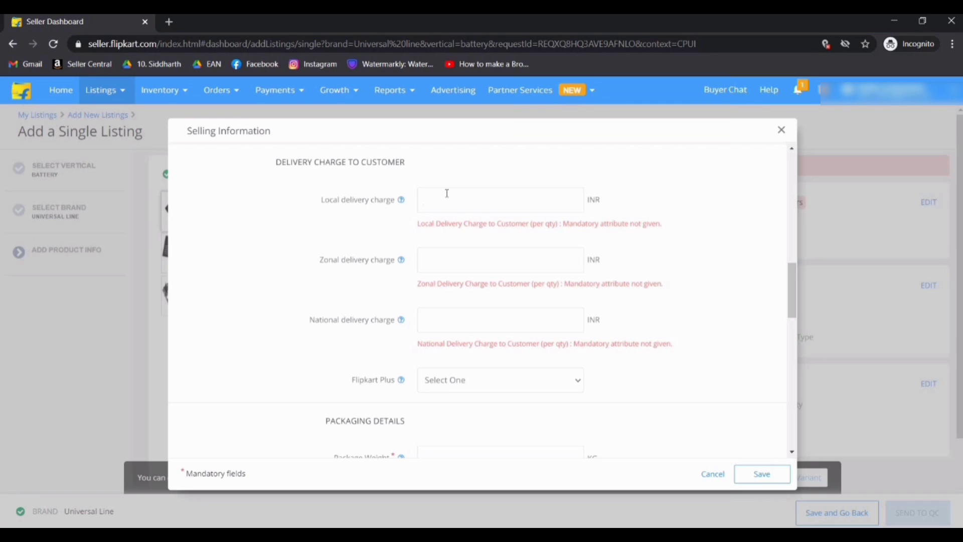
pyautogui.write('27')
pyautogui.press('Tab')
pyautogui.write('41')
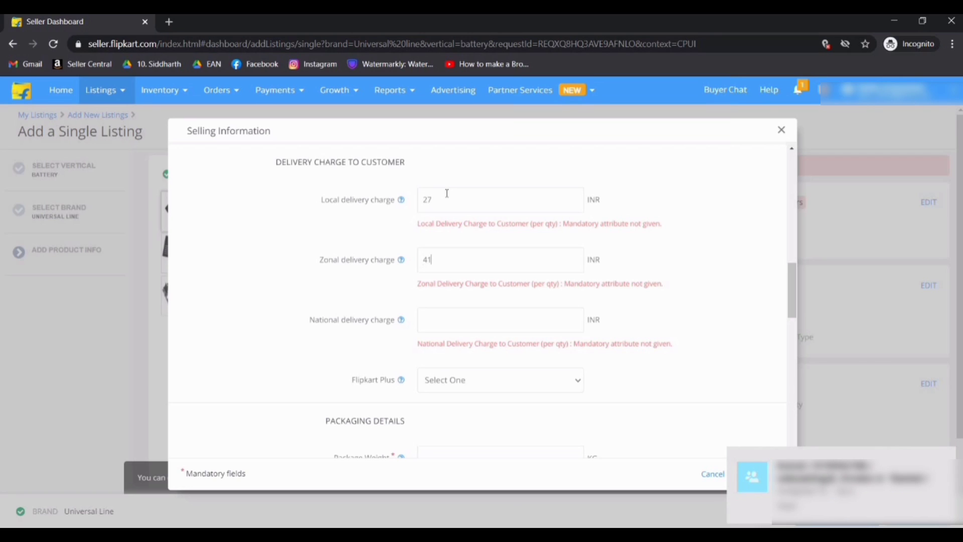
pyautogui.press('Tab')
pyautogui.write('52')
# - Enter the packaging details: weight 0.2 kg, length 14 cm, breadth 10 cm and height 8 cm
pyautogui.scroll(-3, 671, 299)
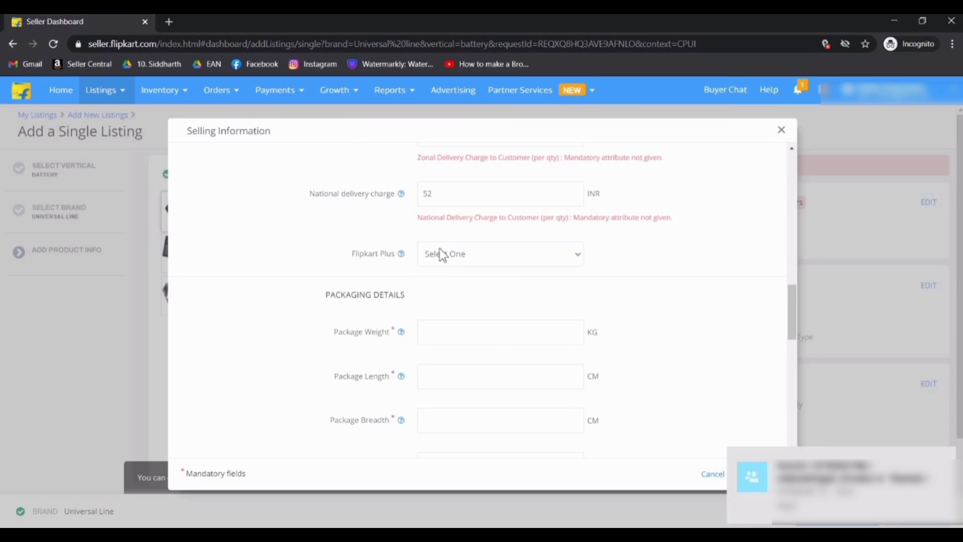
pyautogui.scroll(-1, 401, 309)
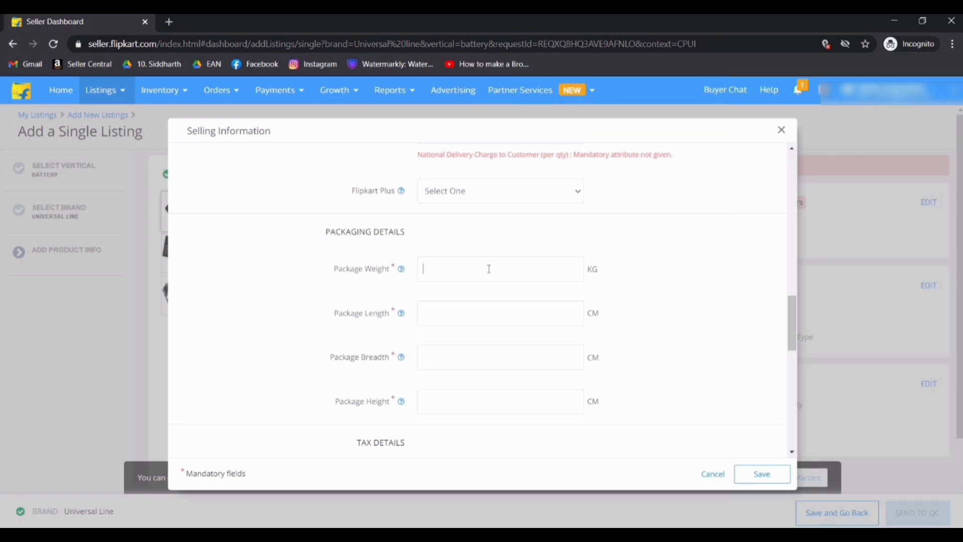
pyautogui.write('0.2')
pyautogui.scroll(-1, 450, 283)
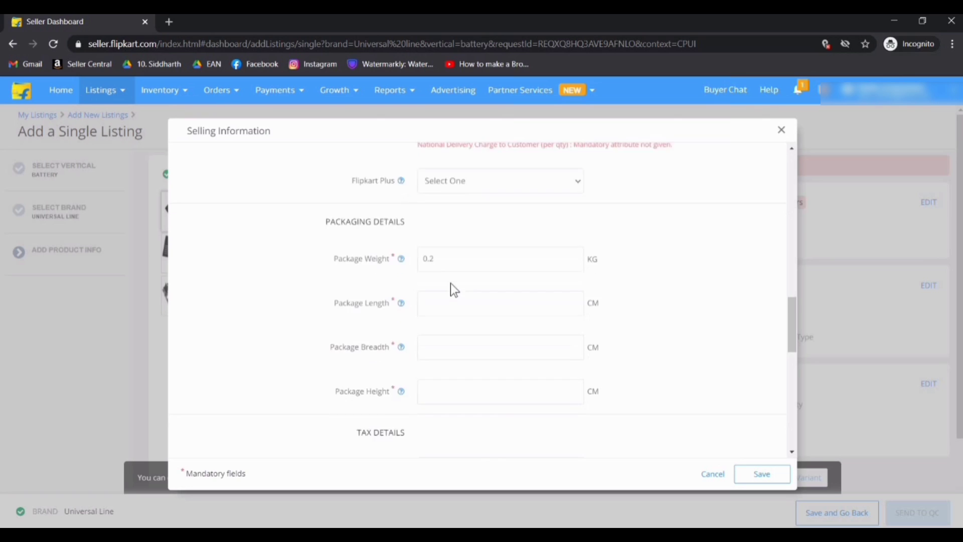
pyautogui.click(449, 255)
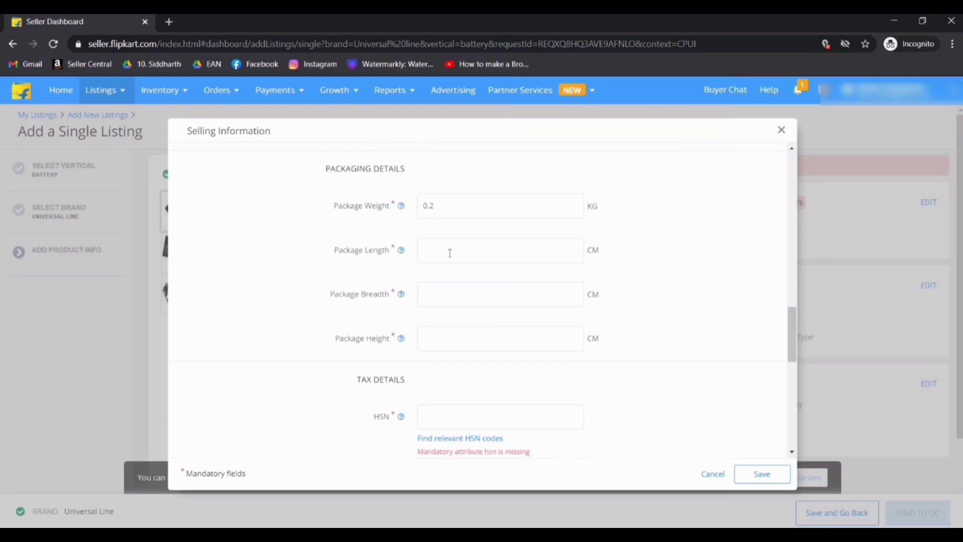
pyautogui.write('14')
pyautogui.press('Tab')
pyautogui.write('10')
pyautogui.press('Tab')
pyautogui.write('8')
# - Look up the relevant HSN codes for the battery category and select 85068090, classified as Other
pyautogui.scroll(-3, 603, 323)
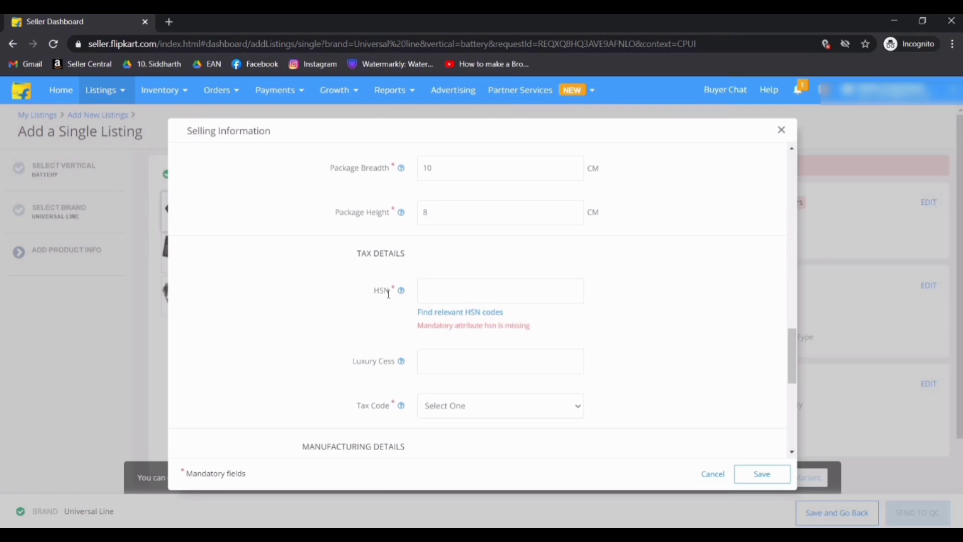
pyautogui.click(462, 312)
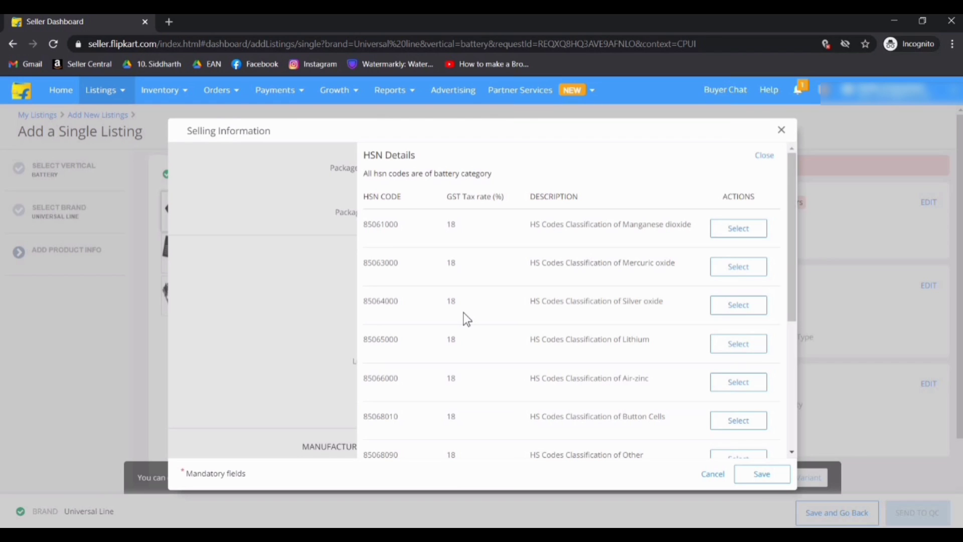
pyautogui.scroll(-1, 464, 312)
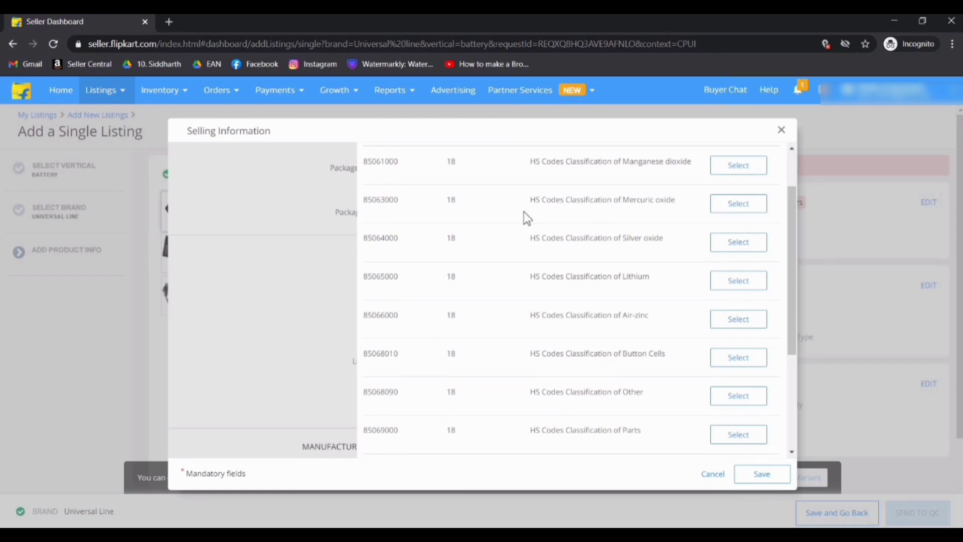
pyautogui.scroll(-1, 561, 228)
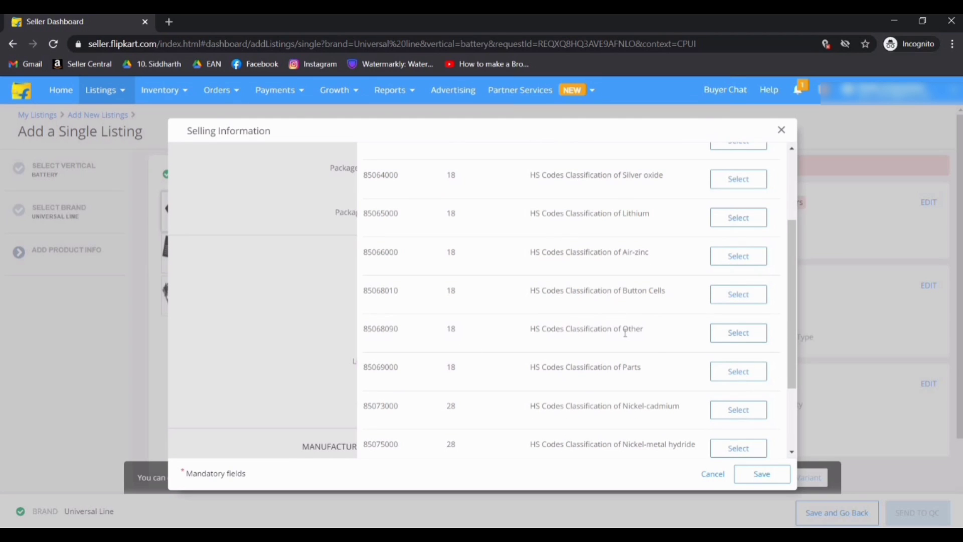
pyautogui.click(723, 335)
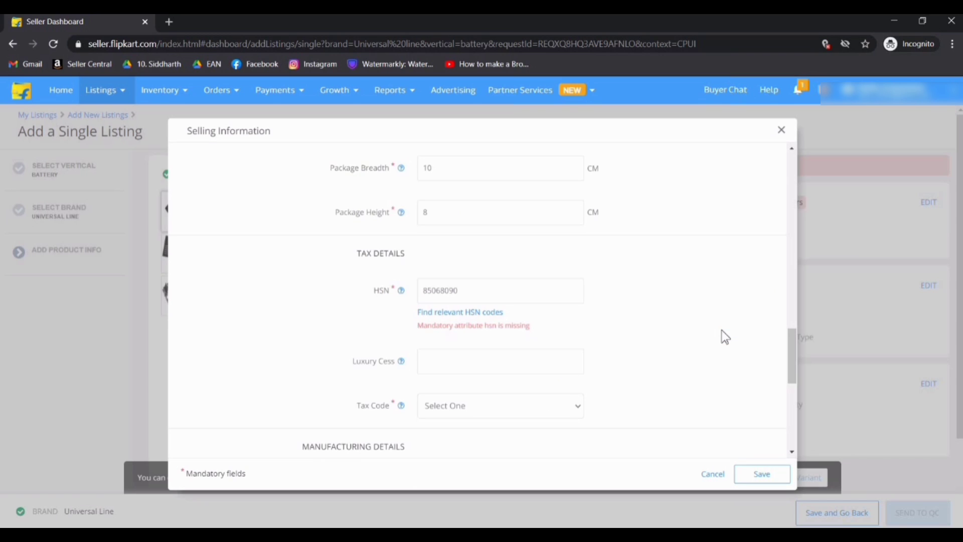
# - Check the GST rate for HSN code 85068090, reselect that code, and set the tax code to GST_18
pyautogui.scroll(-1, 468, 325)
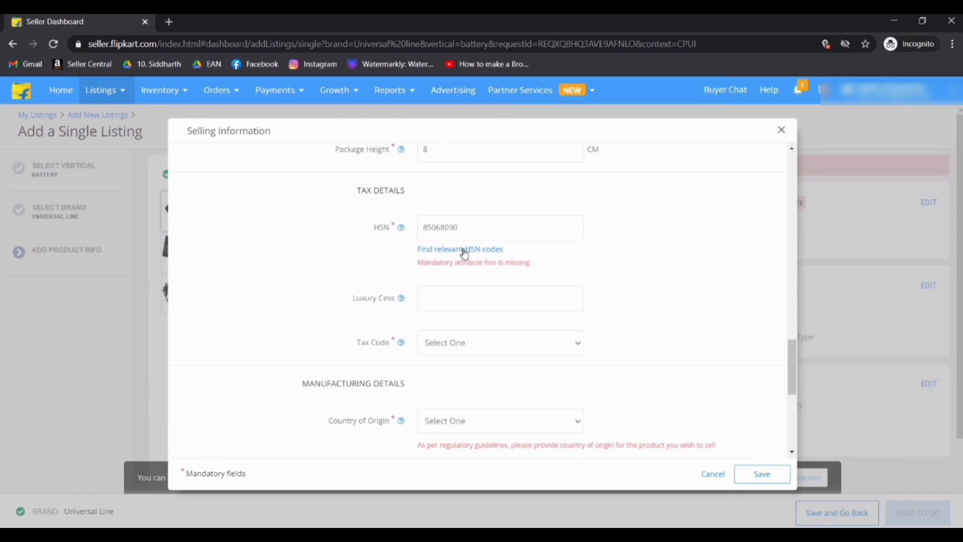
pyautogui.click(464, 251)
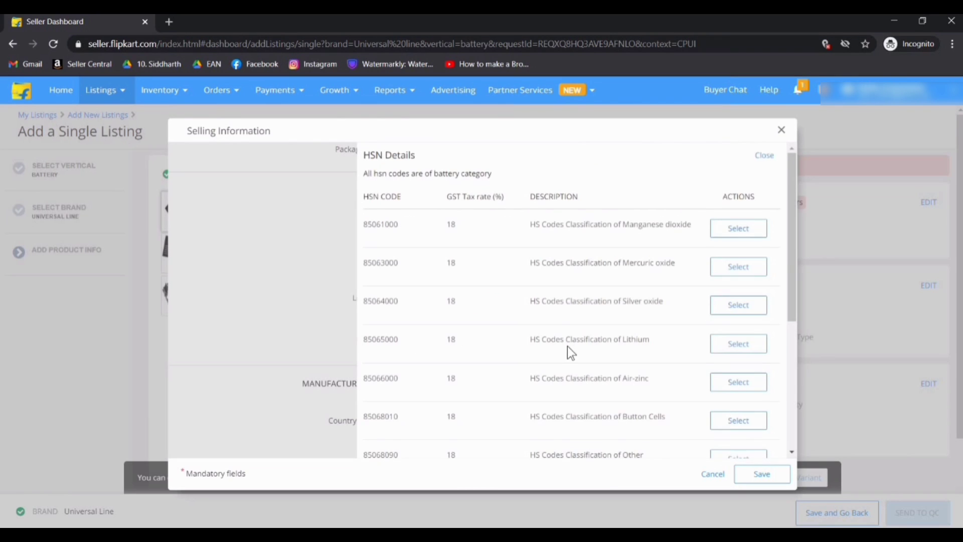
pyautogui.scroll(-1, 568, 346)
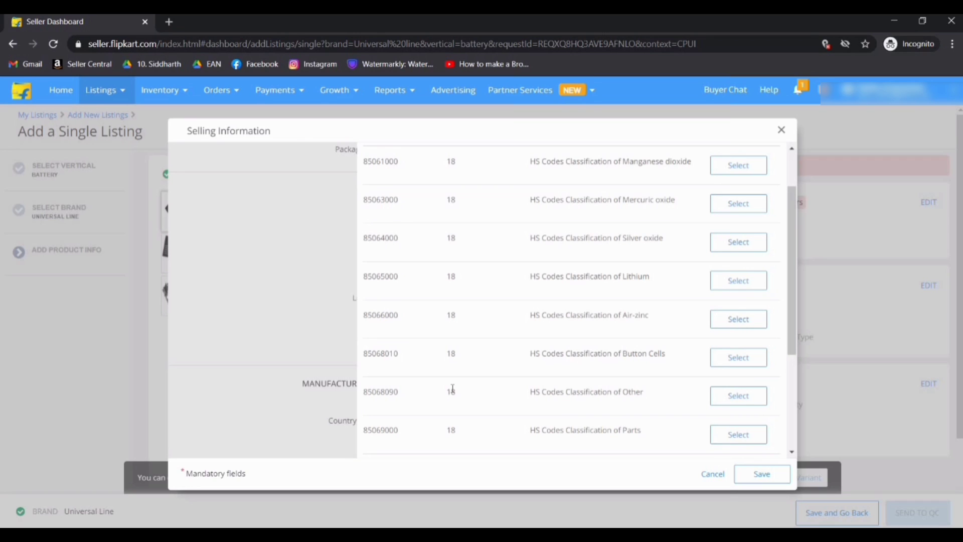
pyautogui.click(739, 396)
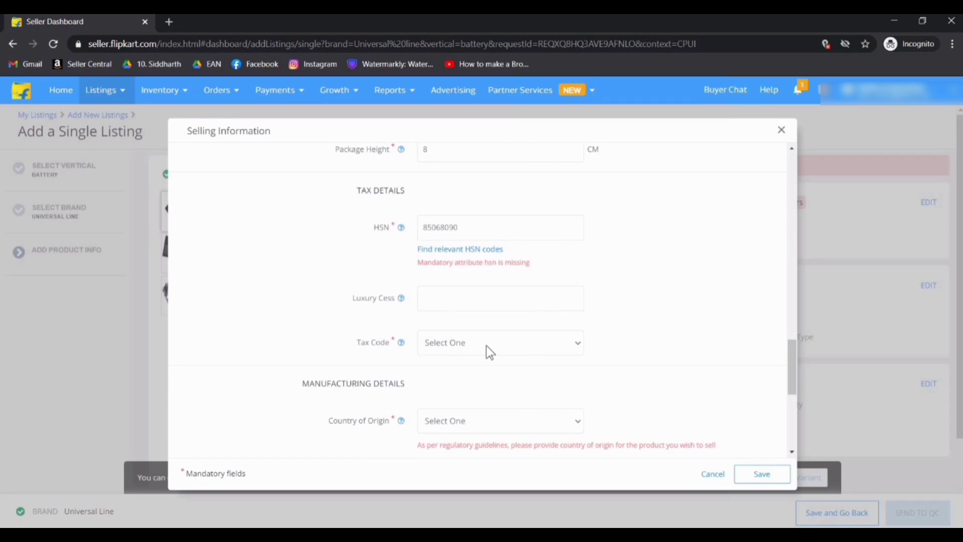
pyautogui.click(486, 346)
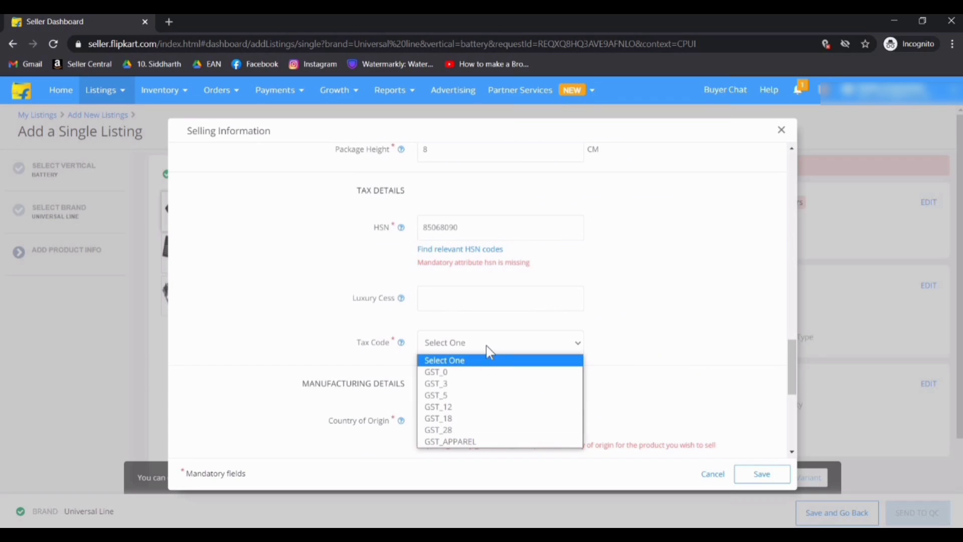
pyautogui.click(464, 418)
# - Set the country of origin in the manufacturing details to India
pyautogui.scroll(-5, 548, 382)
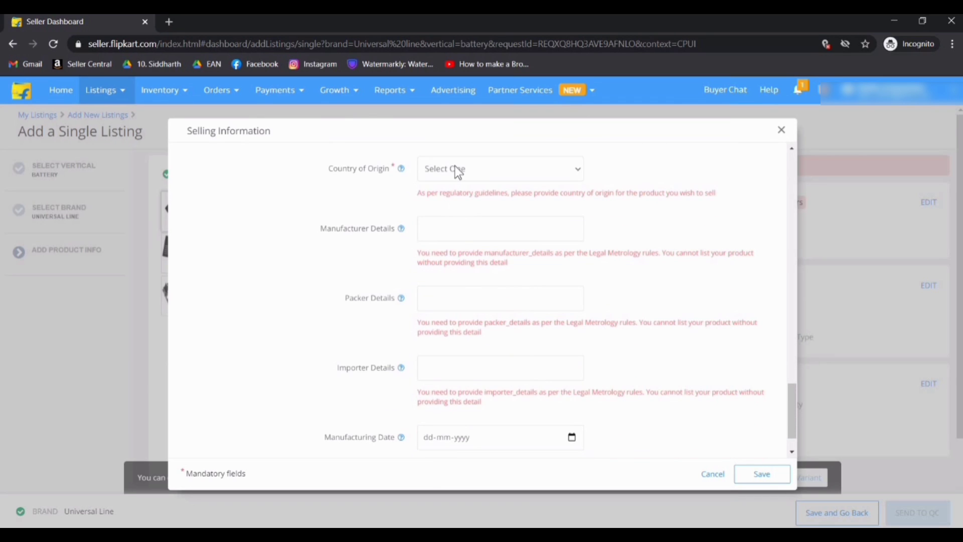
pyautogui.click(455, 165)
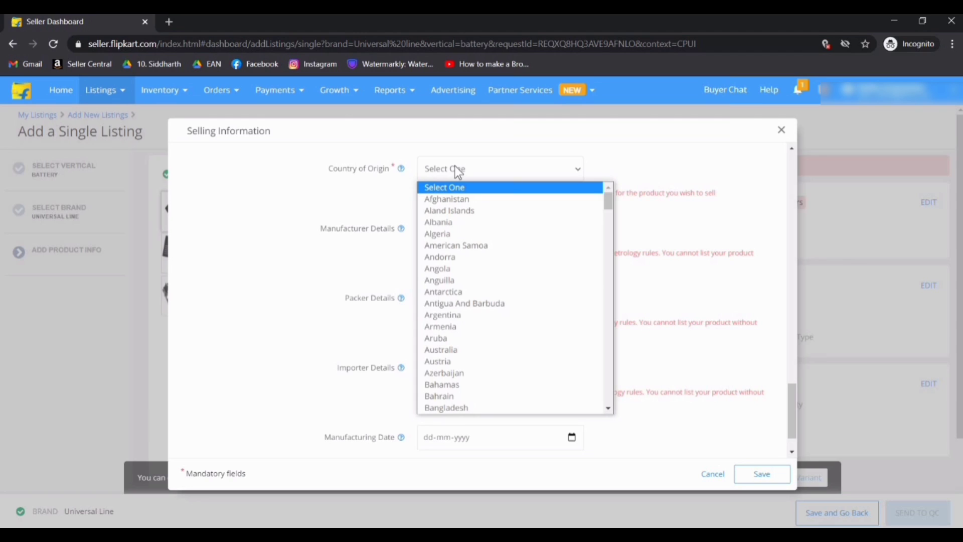
pyautogui.write('india')
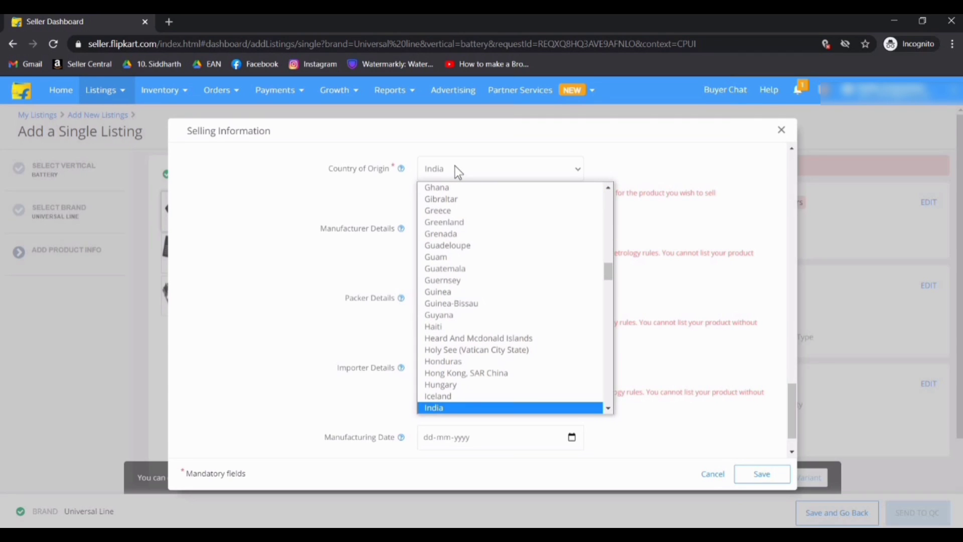
pyautogui.click(464, 407)
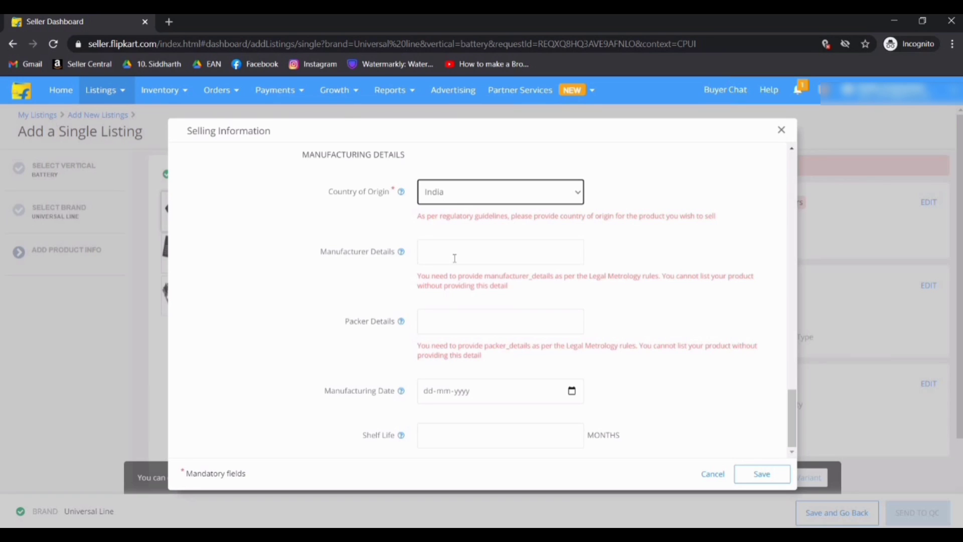
# - Enter Redhu Enterprises as both the manufacturer details and the packer details
pyautogui.click(468, 248)
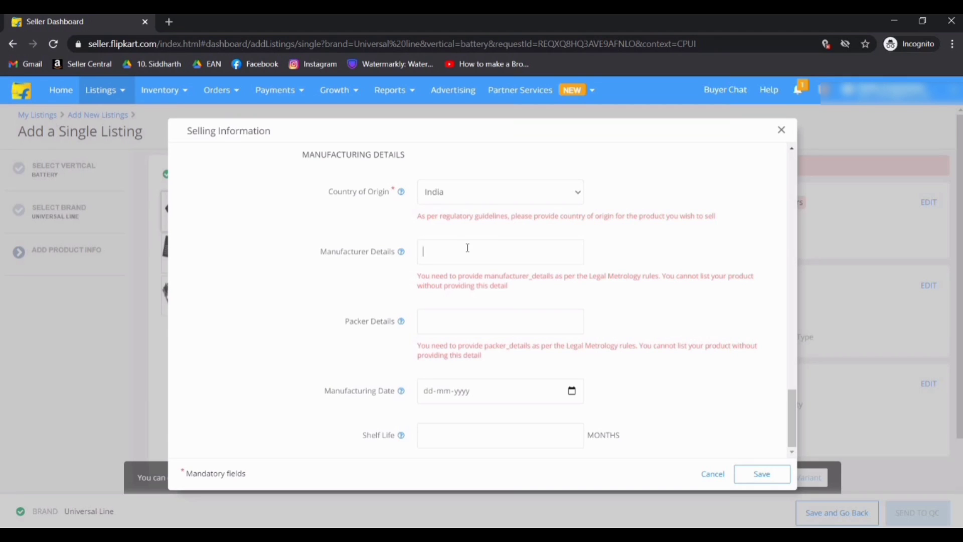
pyautogui.click(439, 318)
pyautogui.click(452, 253)
pyautogui.write('Redhu Br')
pyautogui.write('nterprise')
pyautogui.write('s')
pyautogui.click(458, 315)
pyautogui.write('Redhu')
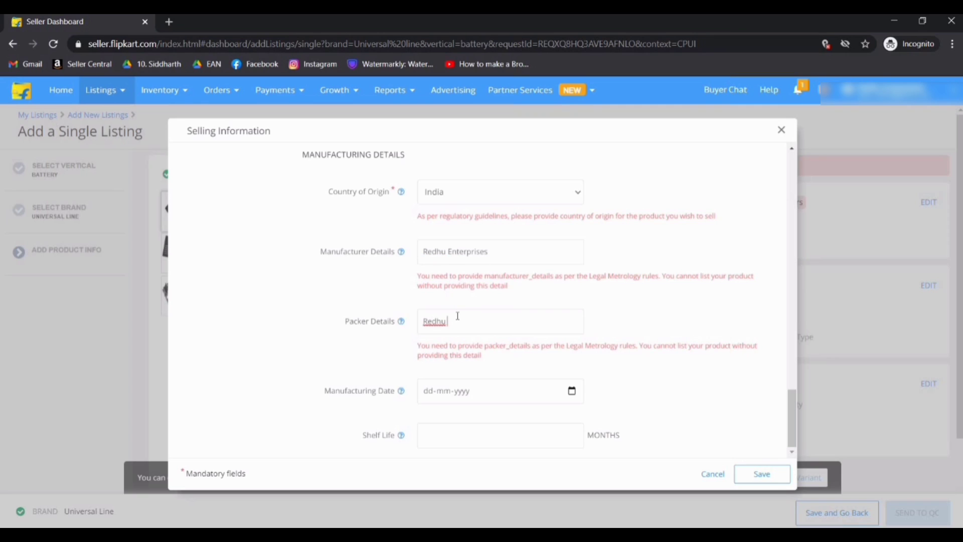
pyautogui.write(' Enterprises')
# - Set the manufacturing date to 07-01-2021 and the shelf life to 6 months, and save the selling information
pyautogui.click(572, 391)
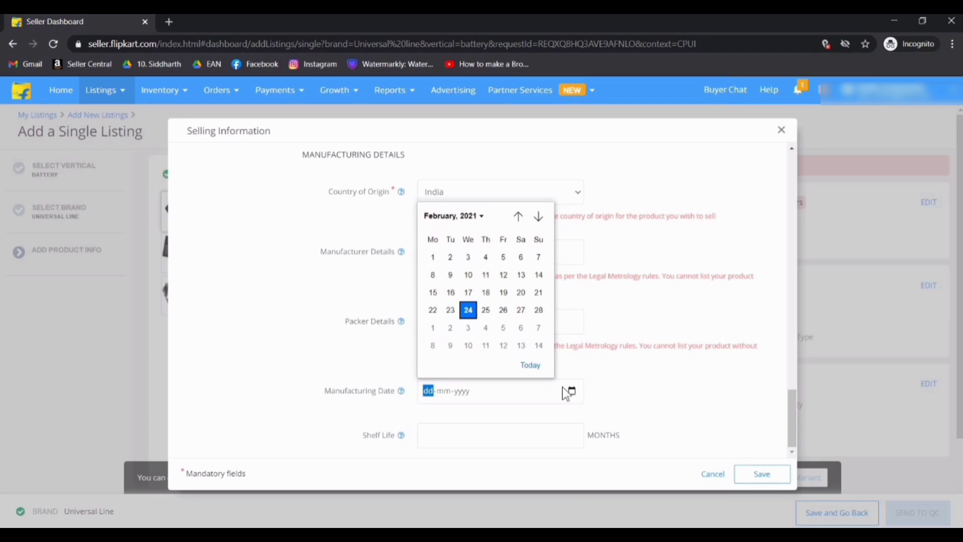
pyautogui.click(518, 217)
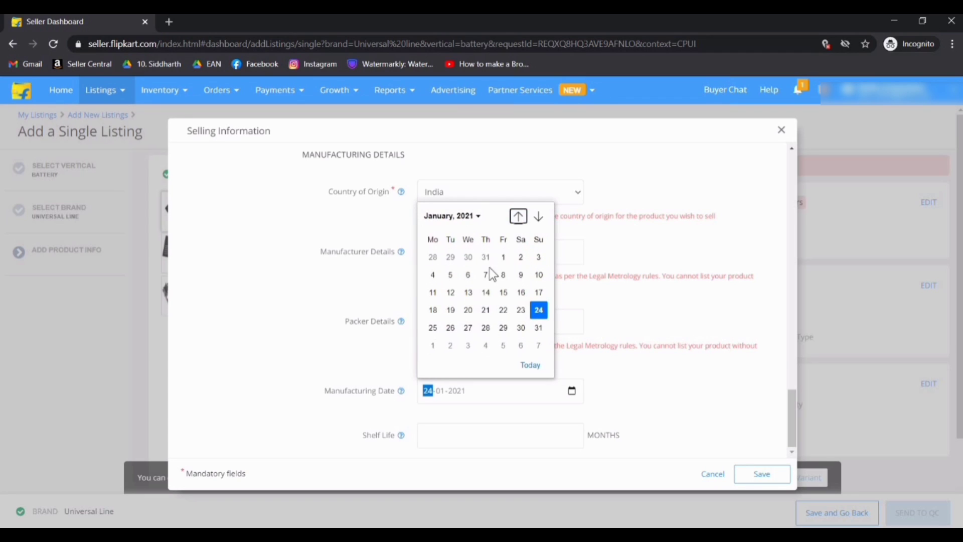
pyautogui.click(486, 274)
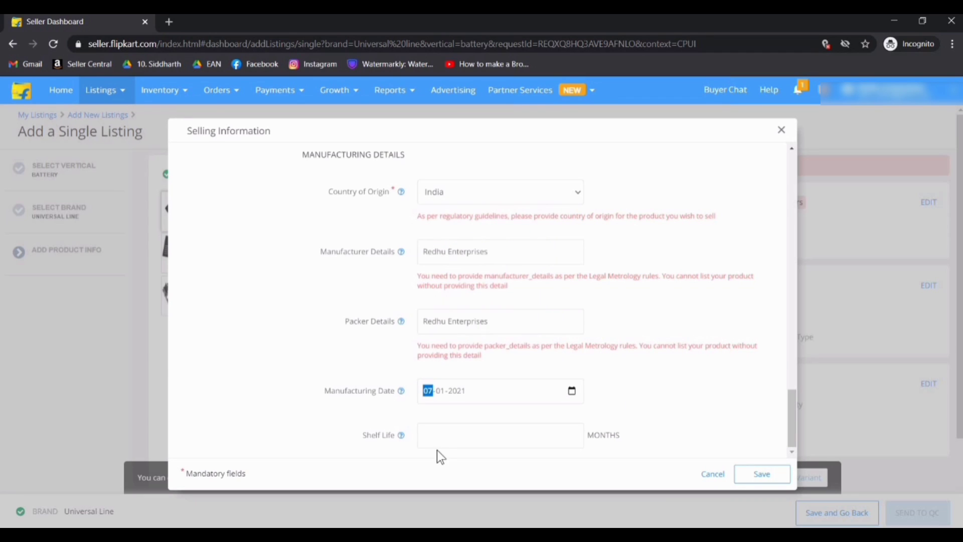
pyautogui.click(448, 439)
pyautogui.write('6')
pyautogui.click(760, 474)
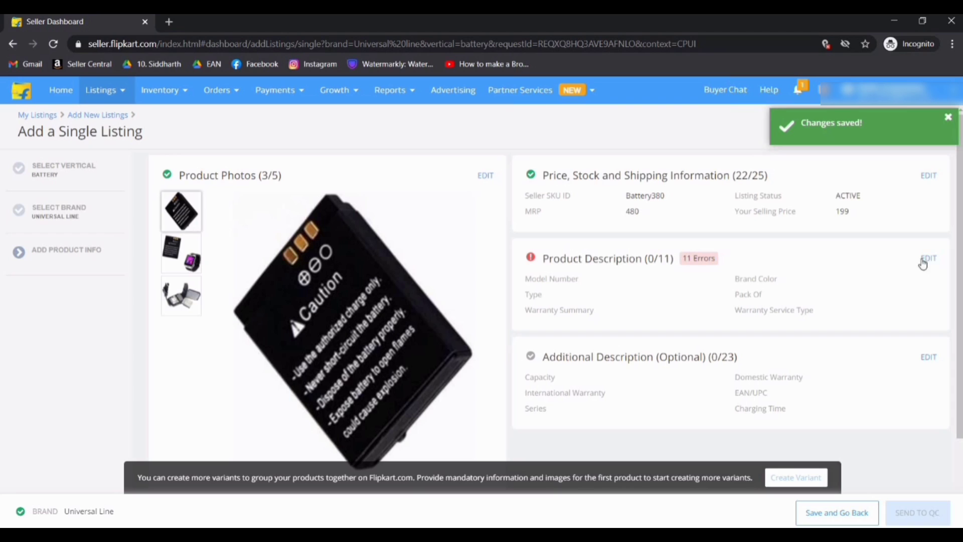
# - In the product description, enter "Quality 380mah BN30 Rechargeable For Smart Watch Battery" as the model number
pyautogui.click(929, 259)
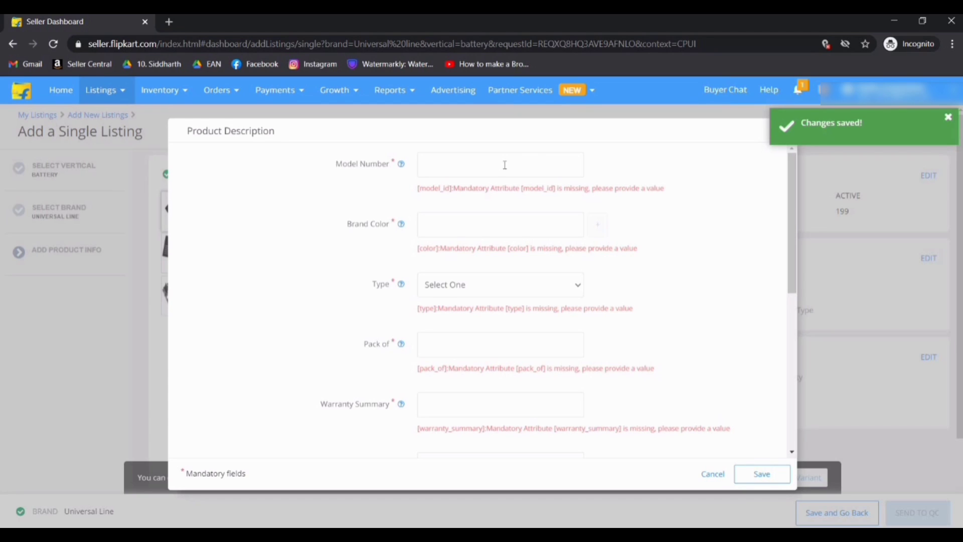
pyautogui.write('Quality')
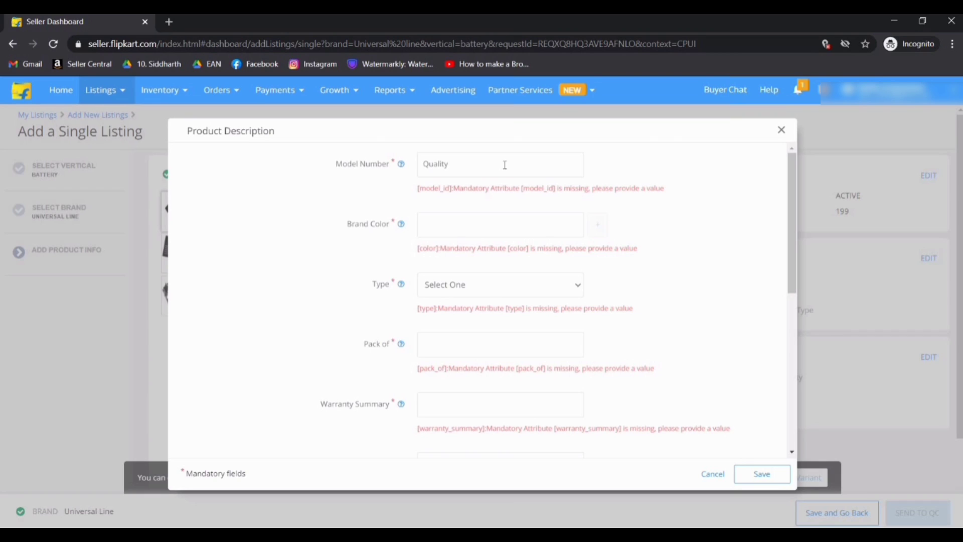
pyautogui.write(' 380mah BN30 Rechargeable For Sma')
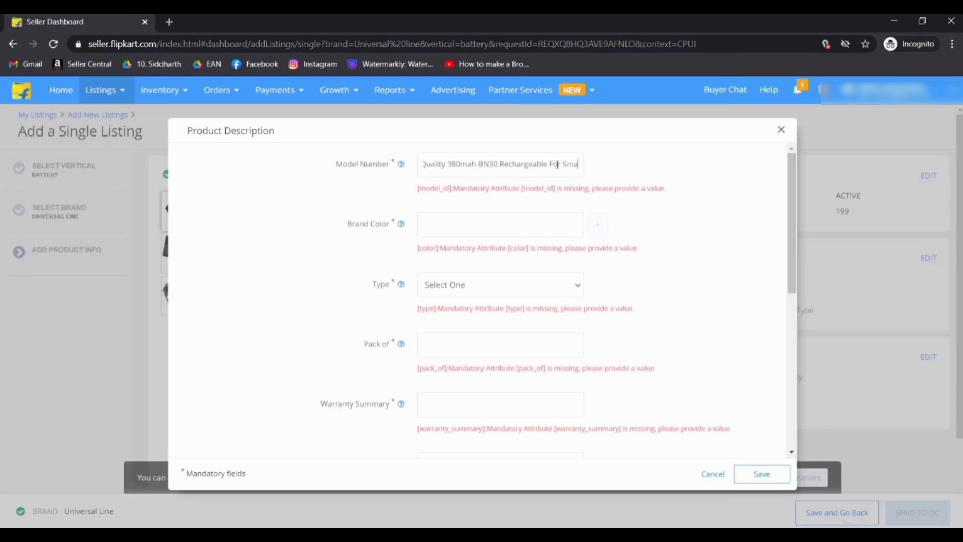
pyautogui.write('rt Watch Battery')
# - Set the brand color to Black, the battery type to Lithium and the pack quantity to 1
pyautogui.click(535, 213)
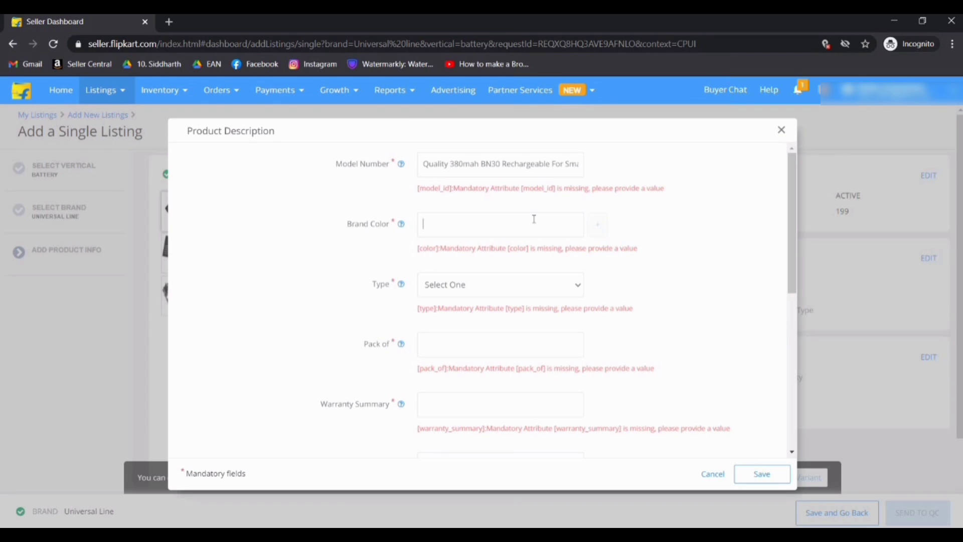
pyautogui.write('Black')
pyautogui.click(504, 286)
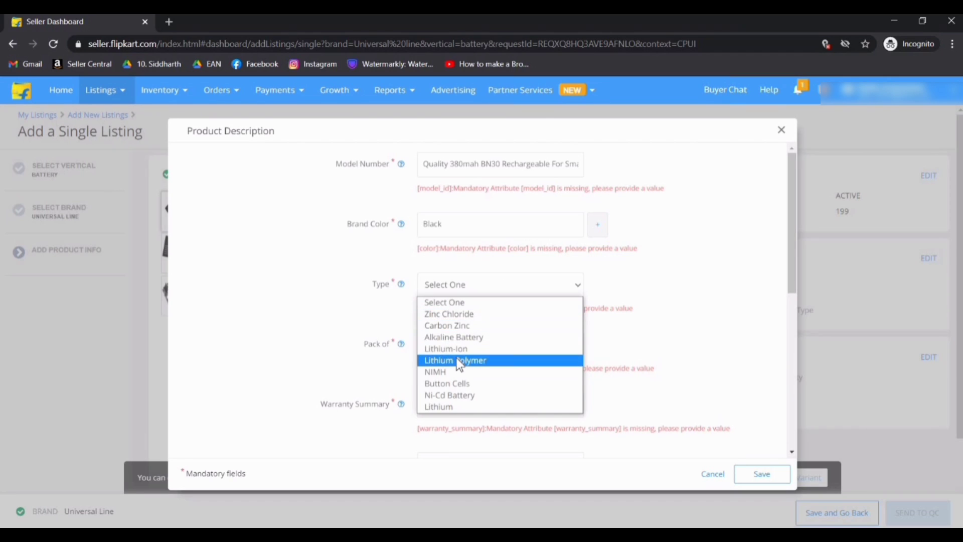
pyautogui.click(456, 410)
pyautogui.scroll(-3, 489, 311)
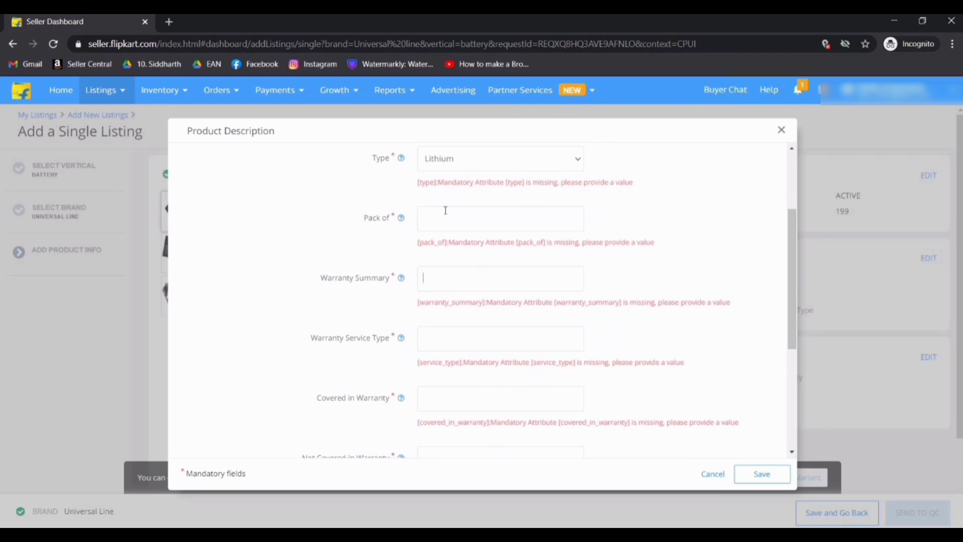
pyautogui.click(445, 214)
pyautogui.write('1')
# - Enter NA for the warranty summary, warranty service type, covered in warranty and not covered in warranty fields
pyautogui.scroll(-1, 445, 217)
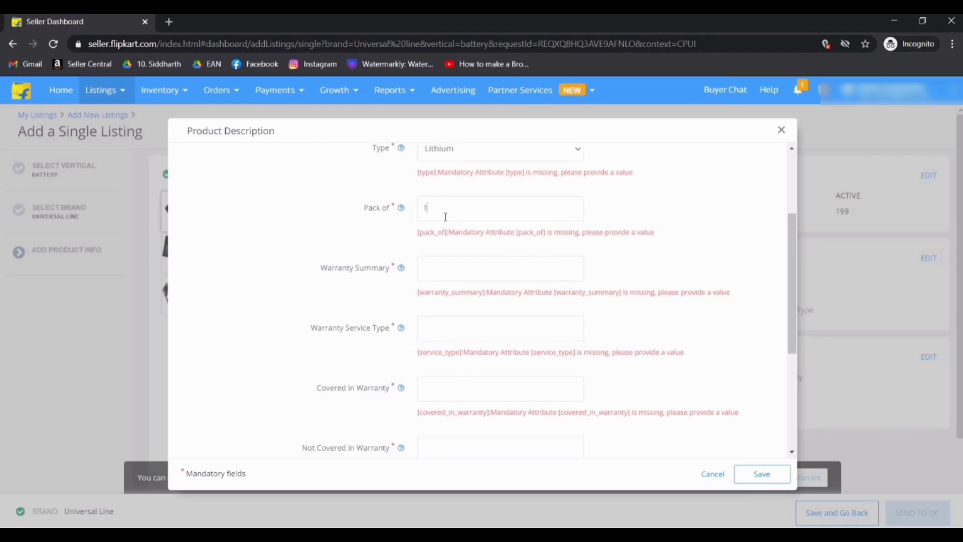
pyautogui.click(445, 217)
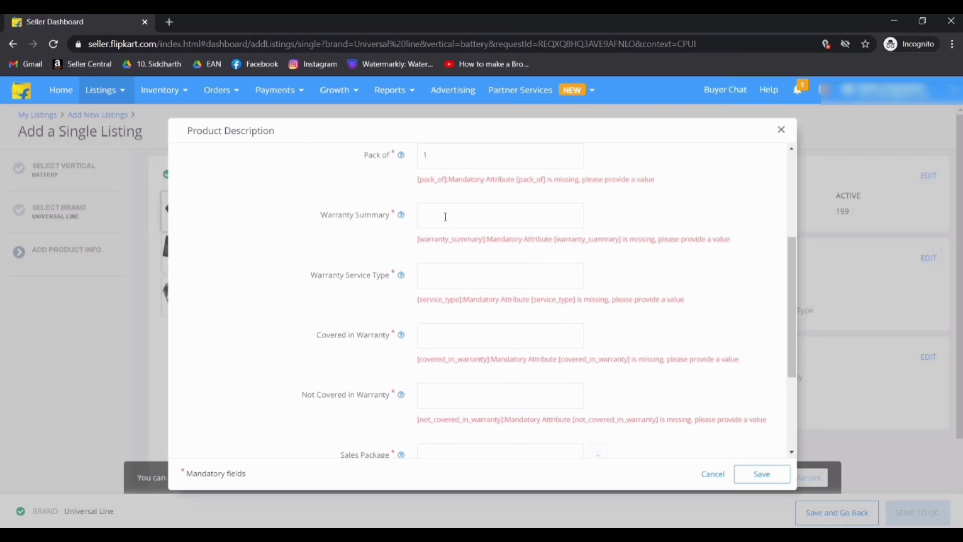
pyautogui.write('NA')
pyautogui.press('Tab')
pyautogui.write('NA')
pyautogui.press('Tab')
pyautogui.write('NA')
pyautogui.scroll(-1, 462, 341)
pyautogui.scroll(-1, 462, 341)
pyautogui.click(460, 333)
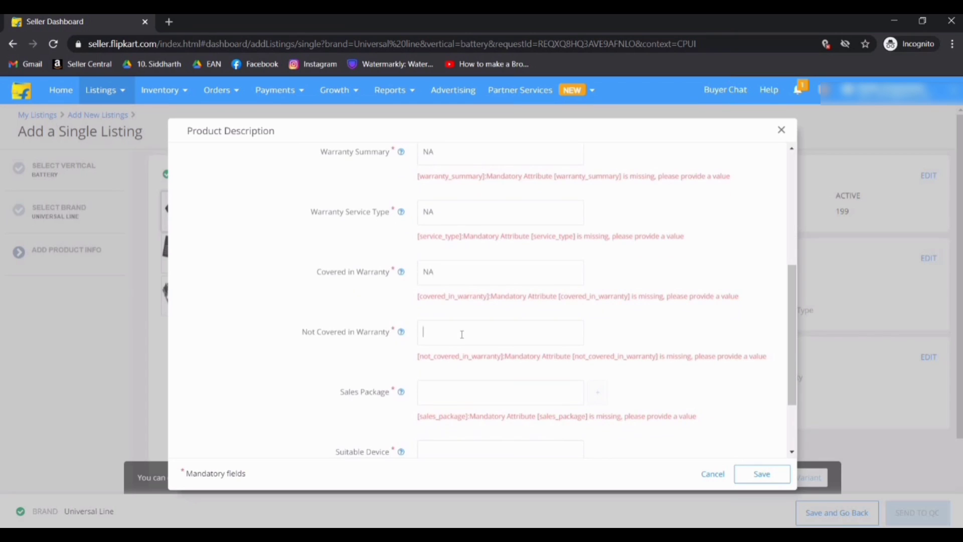
pyautogui.write('NA')
# - Set the sales package to 1 and the suitable device to "Smart Watch"
pyautogui.scroll(-1, 462, 334)
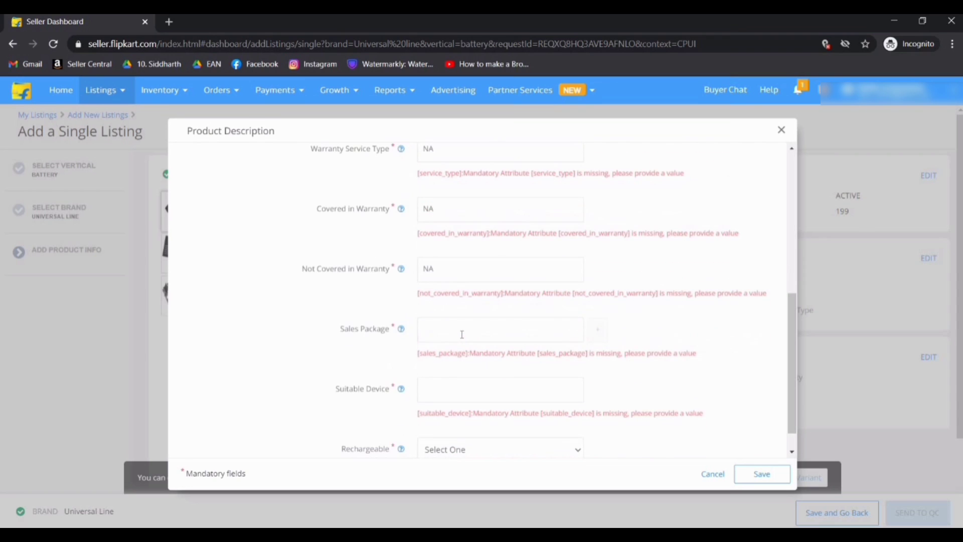
pyautogui.click(462, 335)
pyautogui.write('1')
pyautogui.scroll(3, 477, 307)
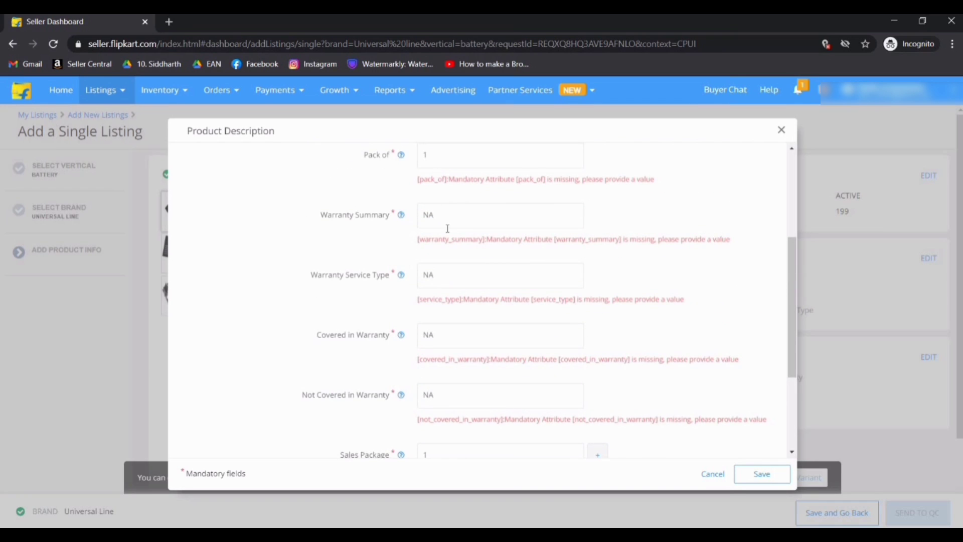
pyautogui.scroll(-4, 448, 228)
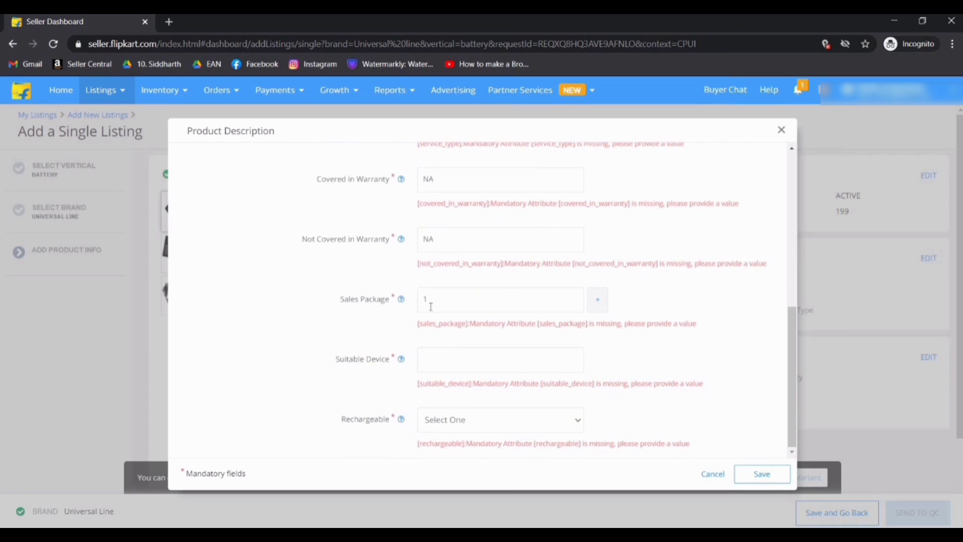
pyautogui.click(448, 365)
pyautogui.write('Smart Watch')
# - Set Rechargeable to Yes and save the product description
pyautogui.click(459, 417)
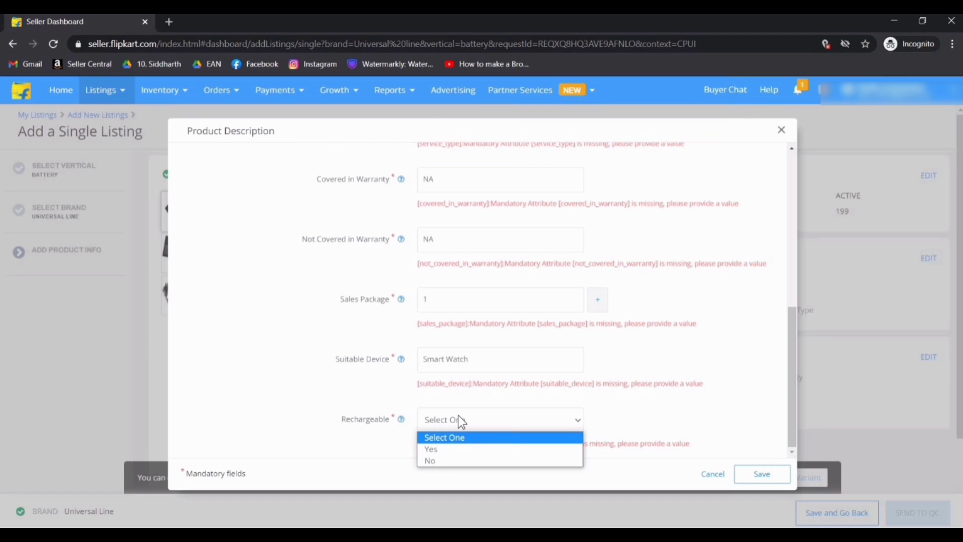
pyautogui.click(444, 449)
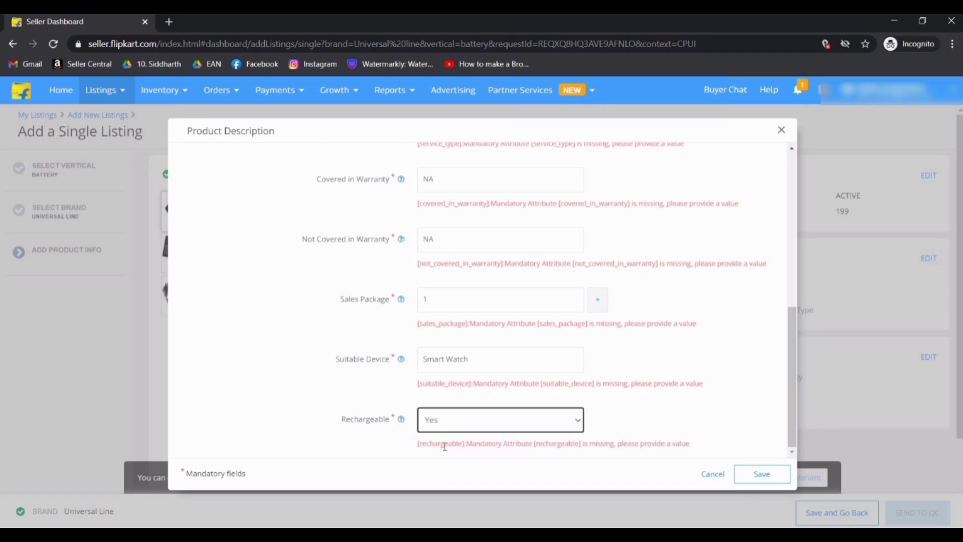
pyautogui.click(754, 477)
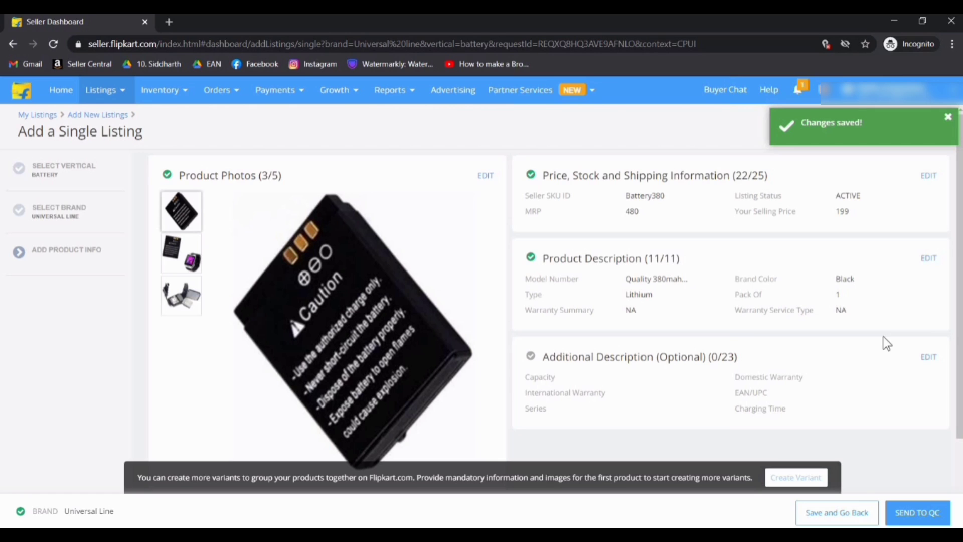
# - In the listing's additional description, fill in the Description with the text copied from cell B14 of the Battery Details workbook in Excel
pyautogui.click(929, 357)
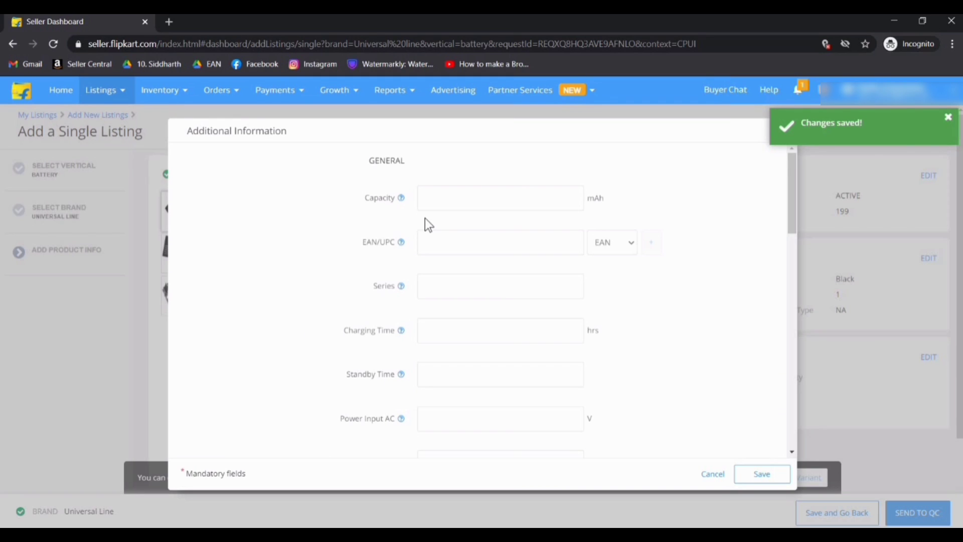
pyautogui.scroll(-4, 425, 221)
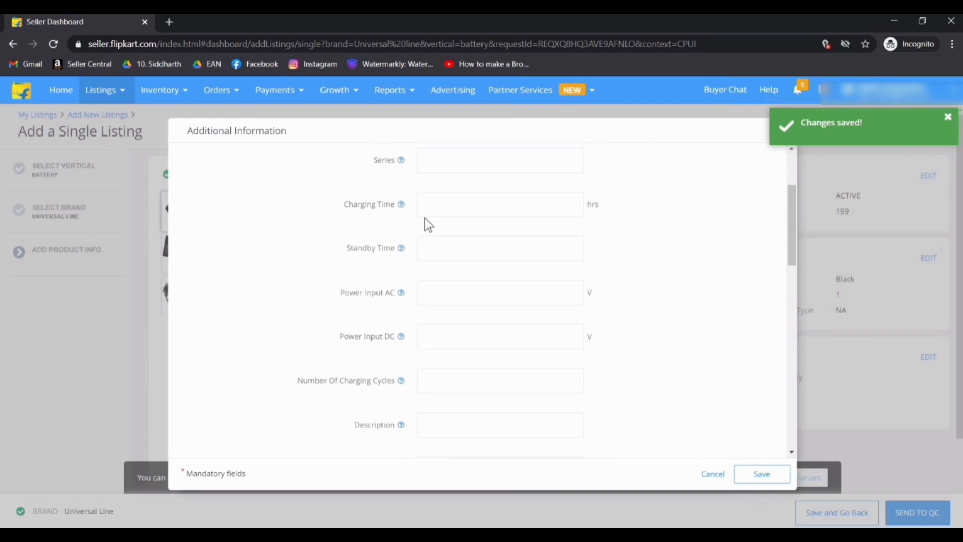
pyautogui.scroll(-2, 425, 221)
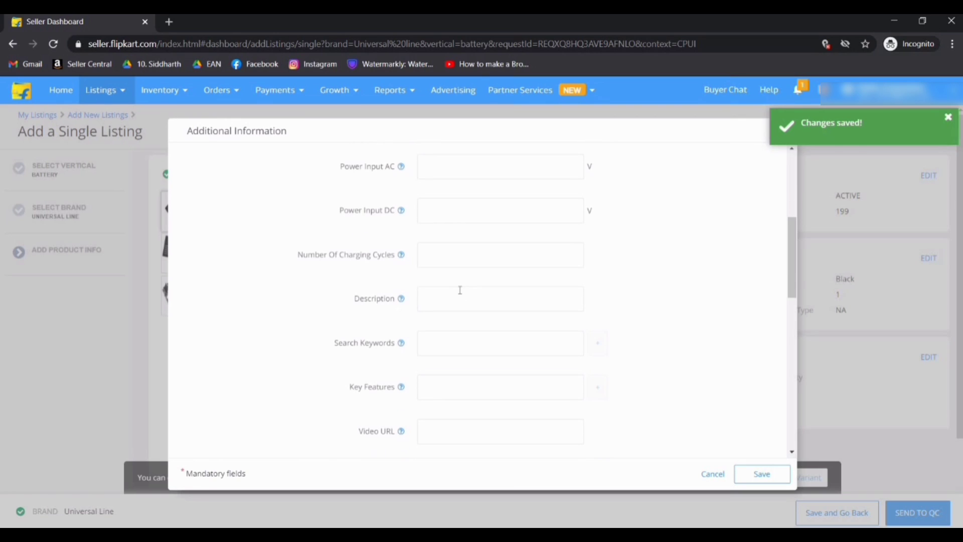
pyautogui.click(454, 341)
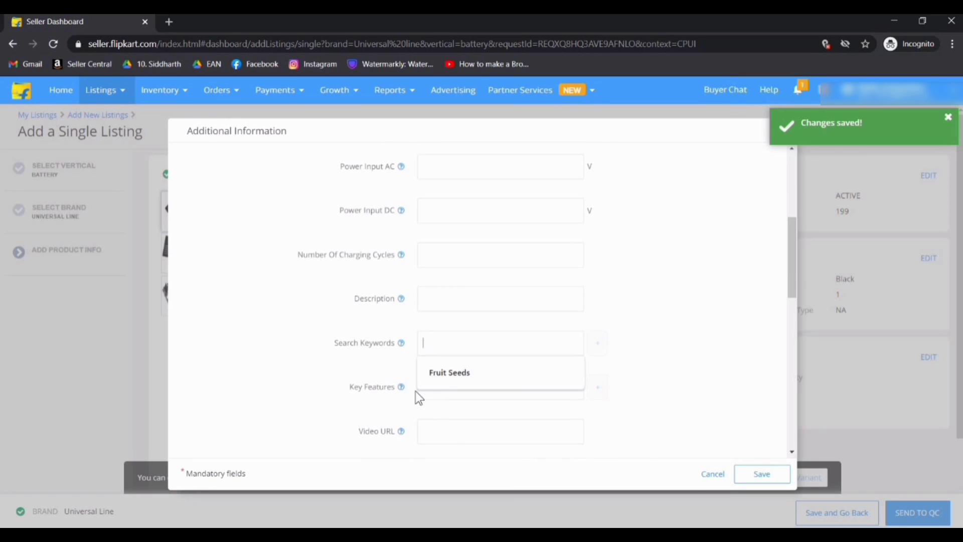
pyautogui.click(446, 294)
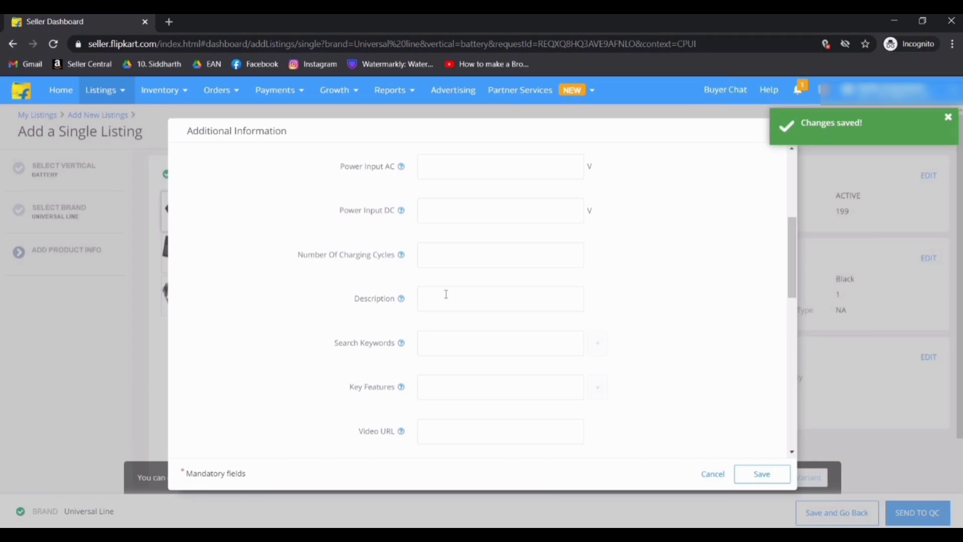
pyautogui.hotkey('alt', 'Tab')
pyautogui.hotkey('alt', 'Tab')
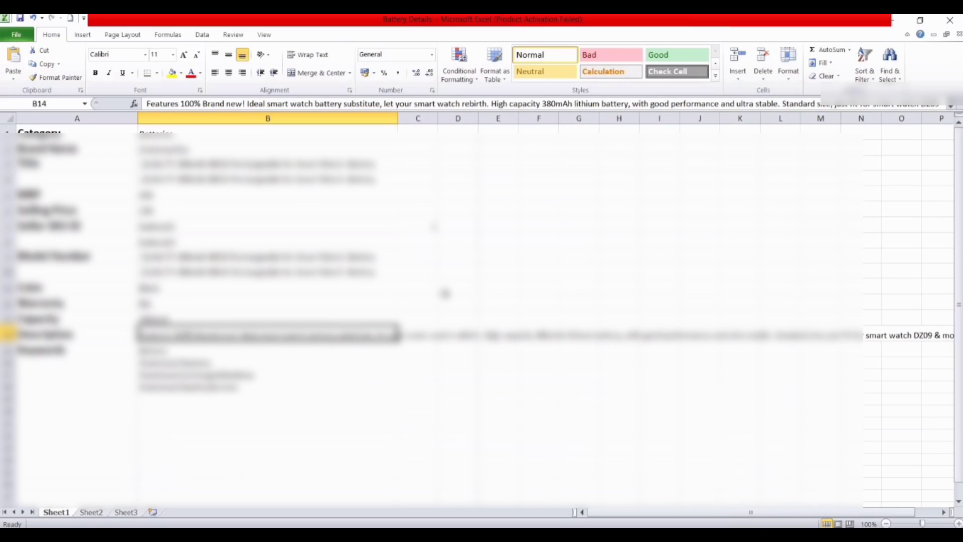
pyautogui.hotkey('ctrl', 'c')
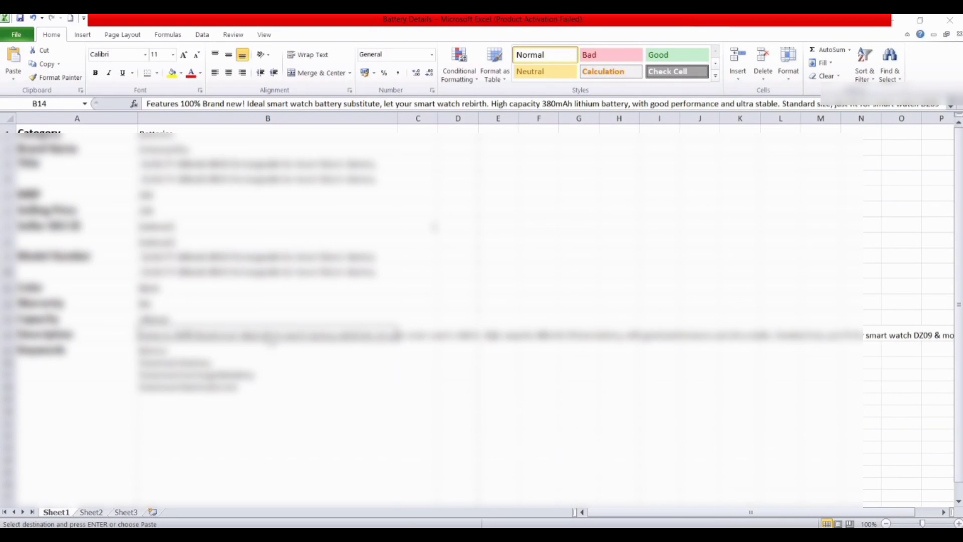
pyautogui.press('super')
pyautogui.hotkey('alt', 'Tab')
pyautogui.hotkey('alt', 'Tab')
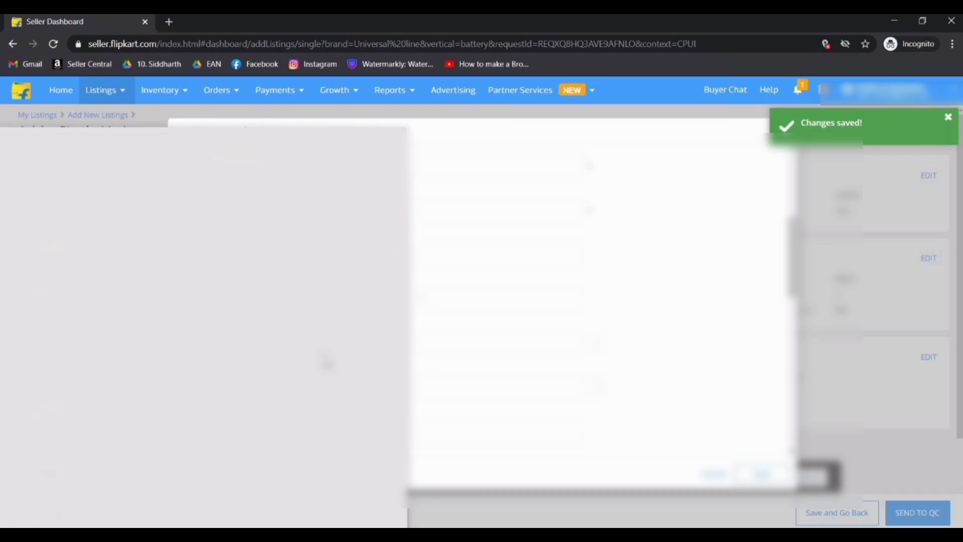
pyautogui.hotkey('ctrl', 'v')
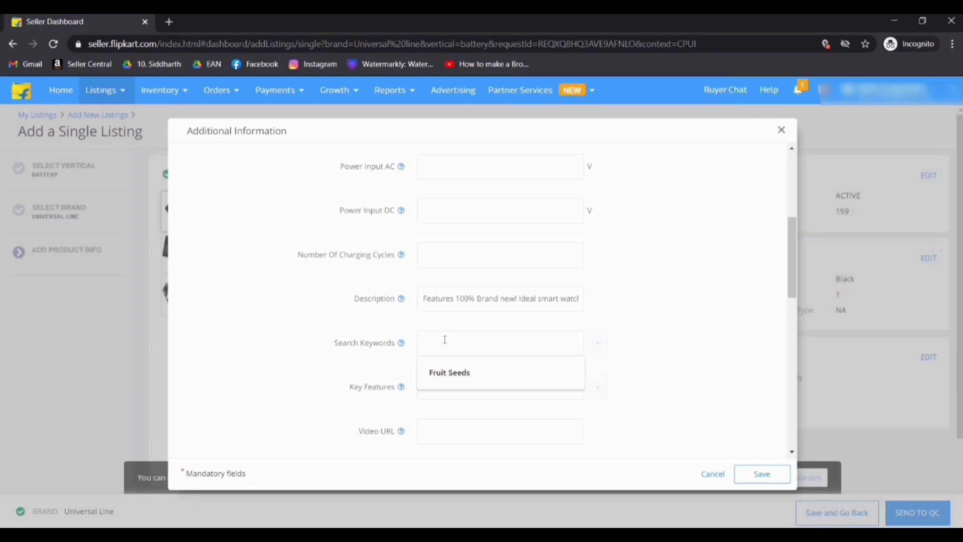
# - Enter "SmartWatchBattery", written without spaces, as the first search keyword
pyautogui.write('Smart')
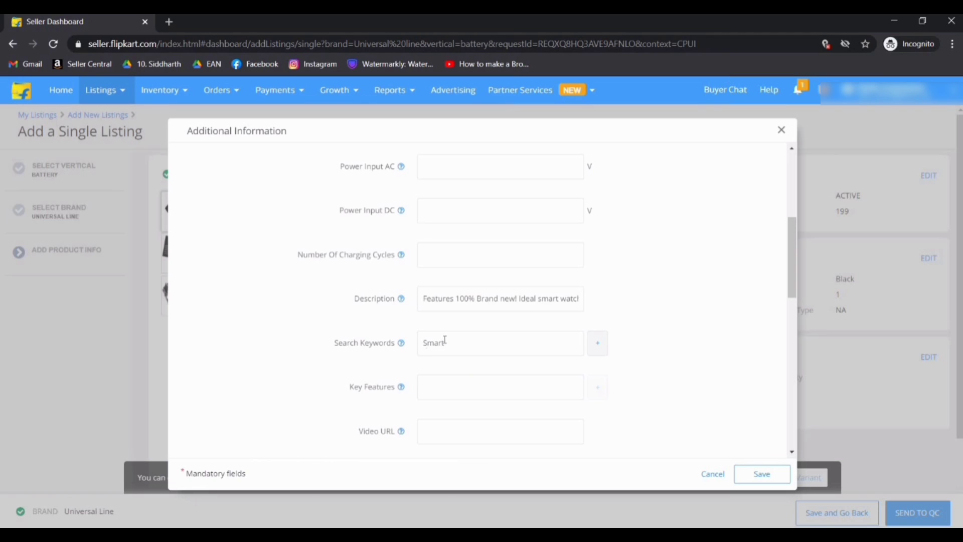
pyautogui.write('Watch Battery')
pyautogui.click(446, 343)
pyautogui.press('BackSpace')
pyautogui.click(470, 343)
pyautogui.press('BackSpace')
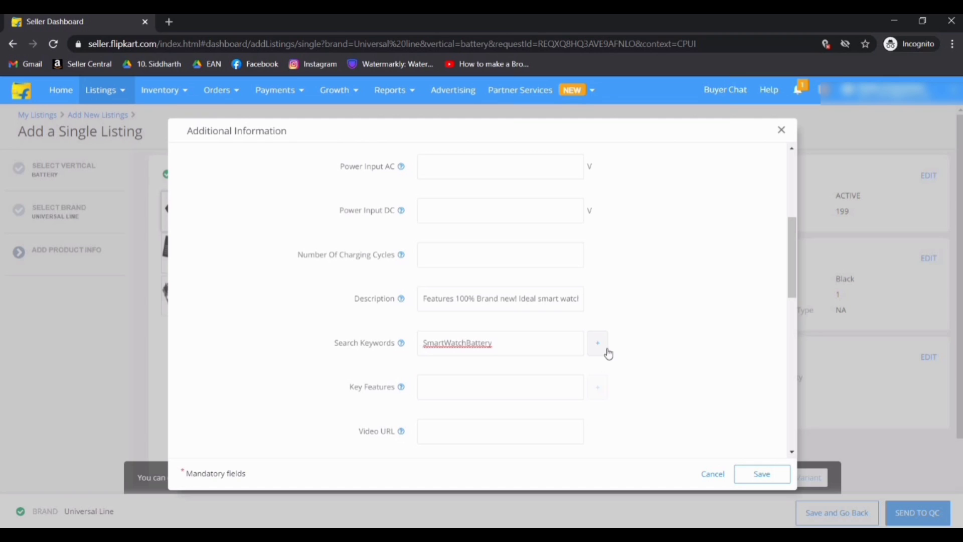
pyautogui.scroll(-1, 672, 336)
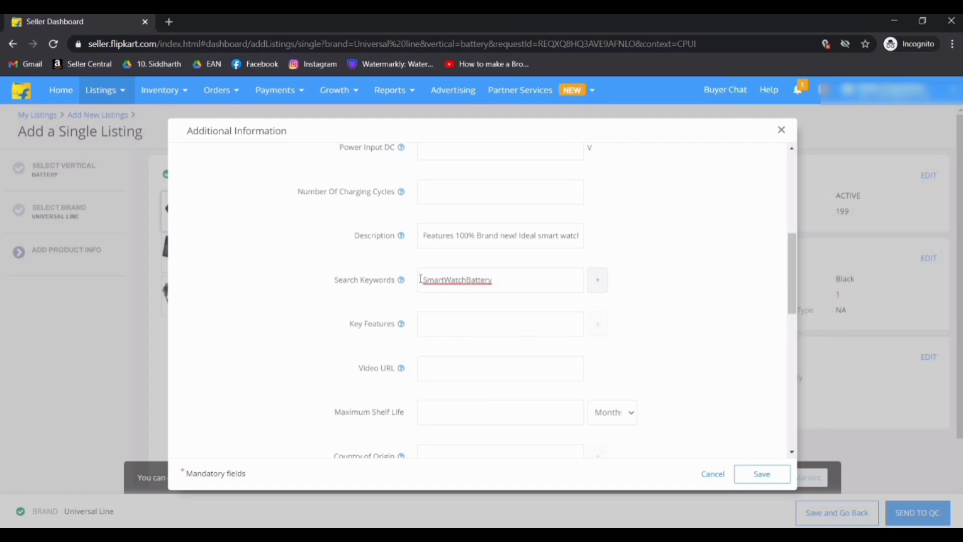
# - Add "rechargablesmartwatchbattery" and "battery" as the second and third search keywords
pyautogui.click(600, 281)
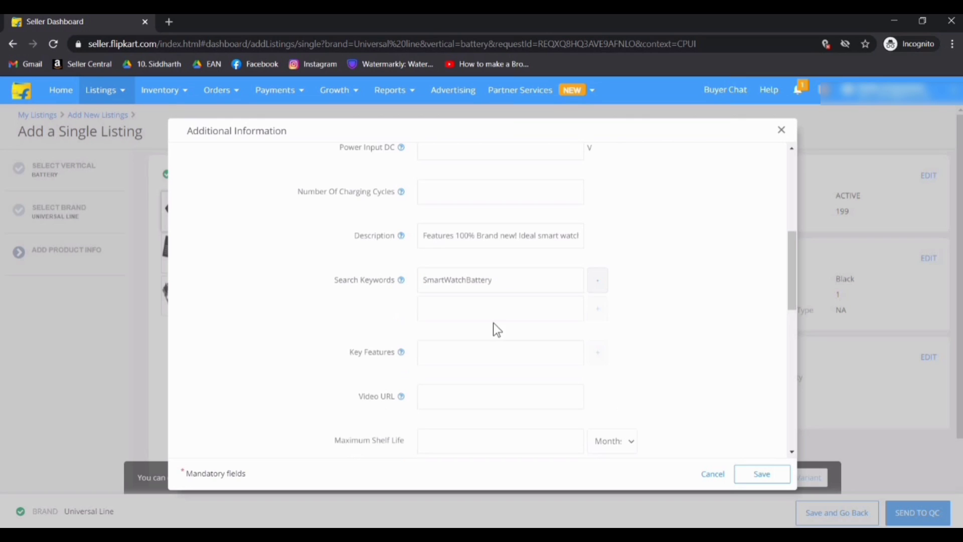
pyautogui.click(493, 312)
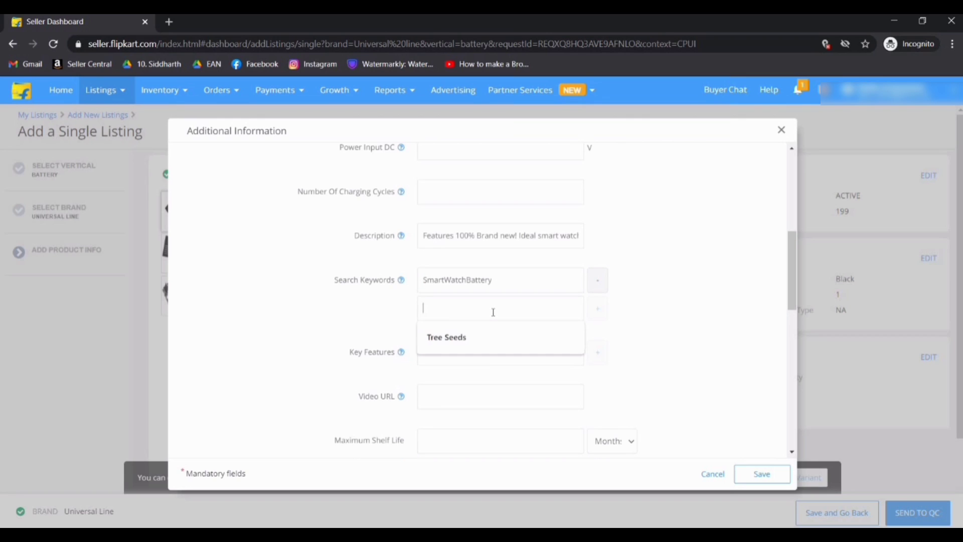
pyautogui.write('recha')
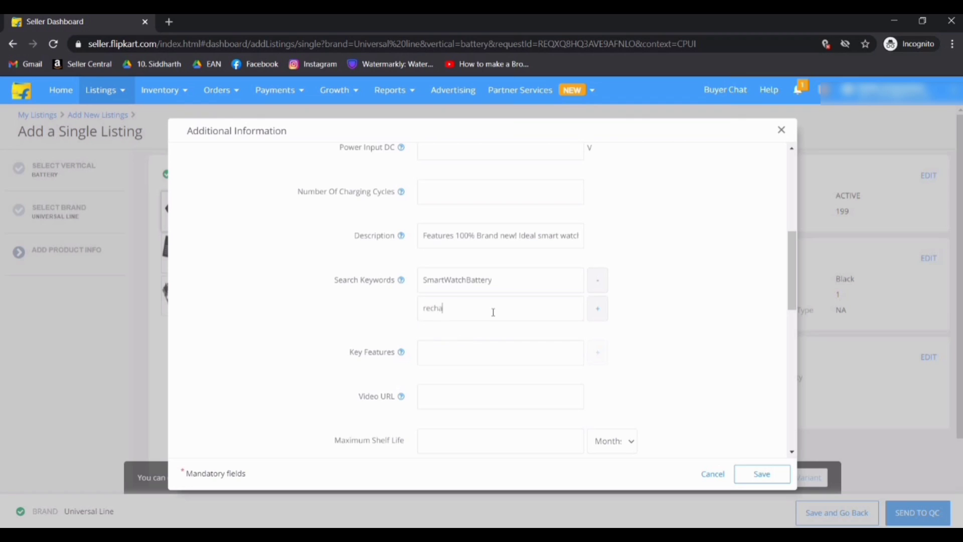
pyautogui.write('rgablesmartwatchbattery')
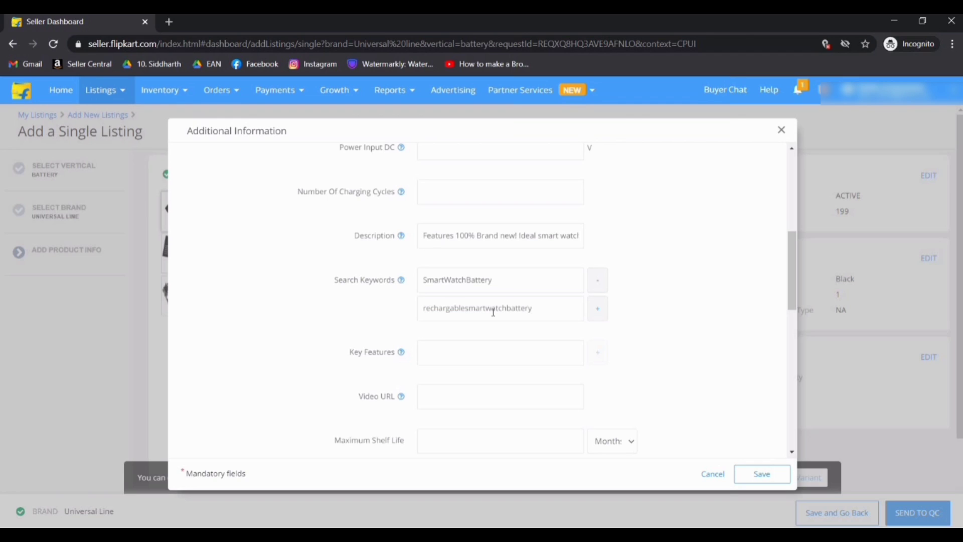
pyautogui.click(598, 308)
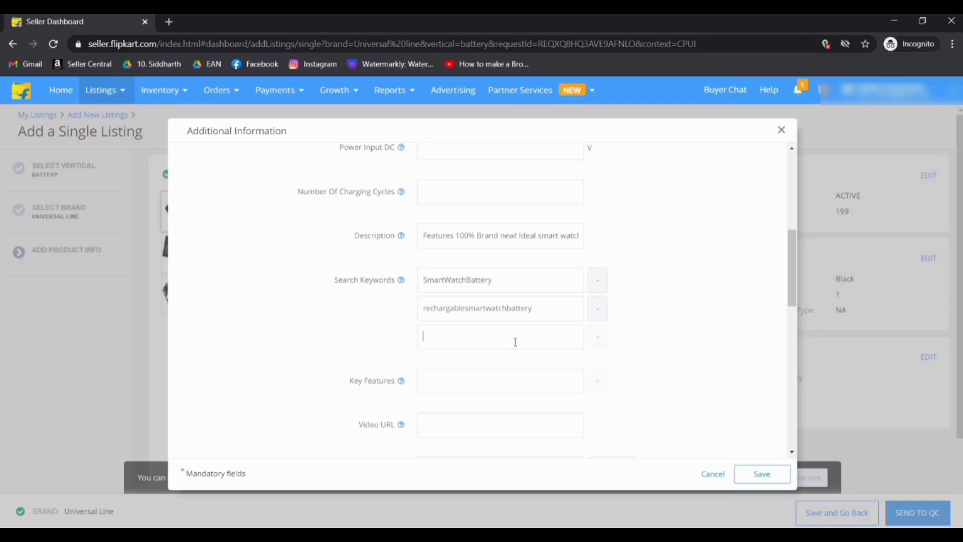
pyautogui.write('battery')
# - Add "watchbattery" and "BatteryforSmartWatch" as two more search keywords
pyautogui.click(606, 345)
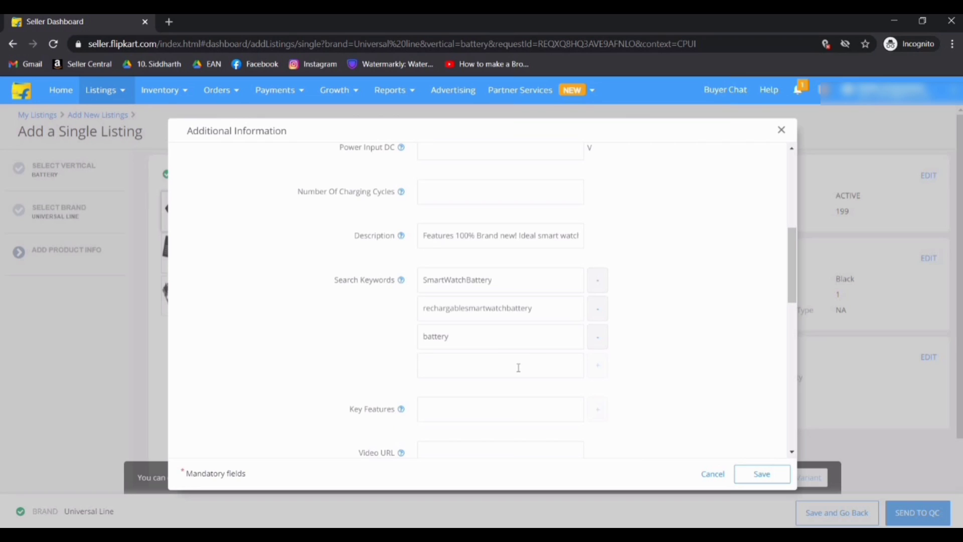
pyautogui.write('watch battery')
pyautogui.click(447, 365)
pyautogui.press('BackSpace')
pyautogui.click(596, 372)
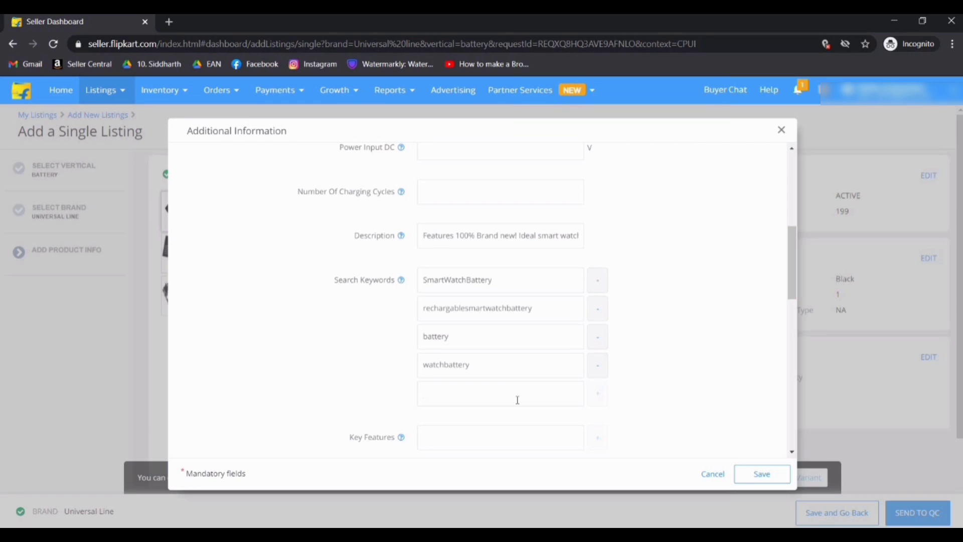
pyautogui.write('BatteryforSmartWatch')
# - Review the remaining optional fields of the additional information, from key features to country of origin, battery size and warranty
pyautogui.scroll(-1, 517, 399)
pyautogui.scroll(-1, 517, 400)
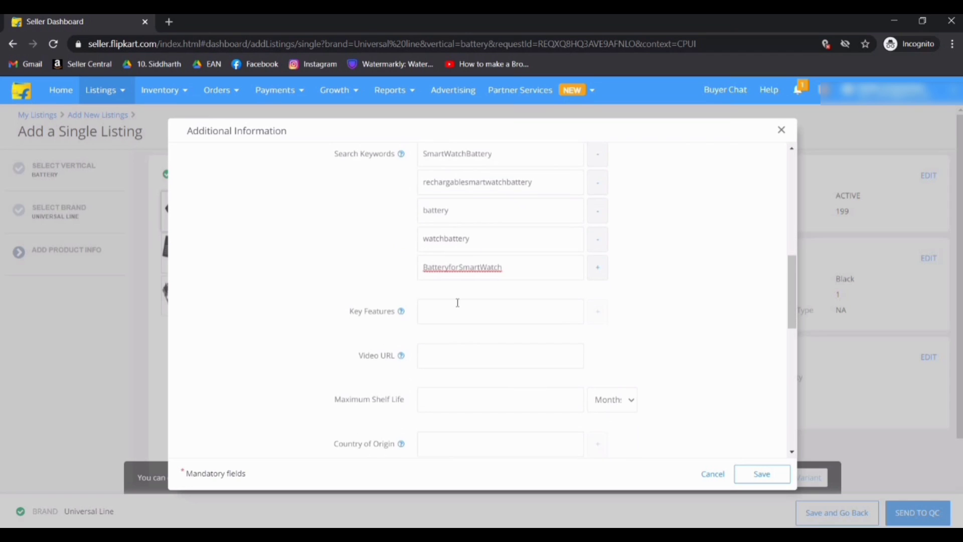
pyautogui.click(458, 303)
pyautogui.scroll(-1, 458, 303)
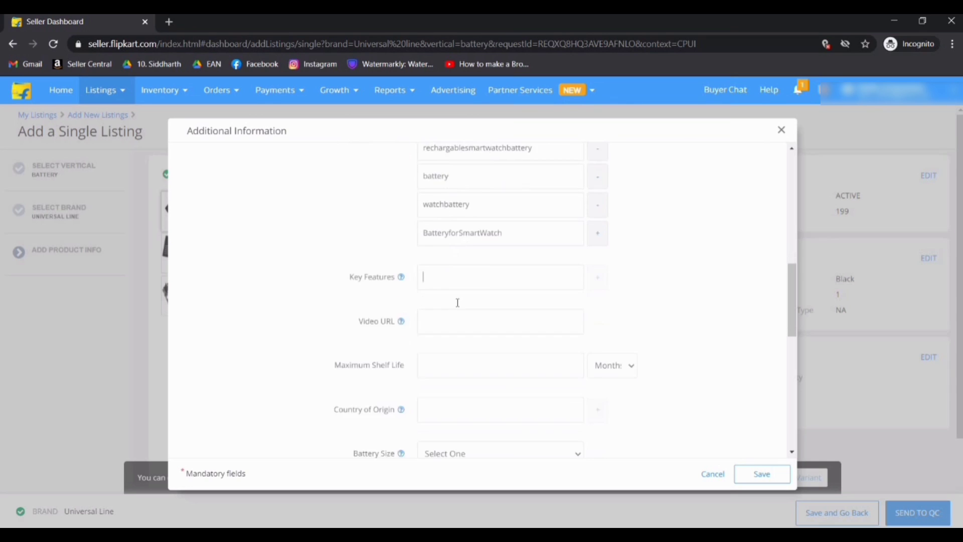
pyautogui.scroll(-5, 458, 303)
pyautogui.scroll(6, 458, 302)
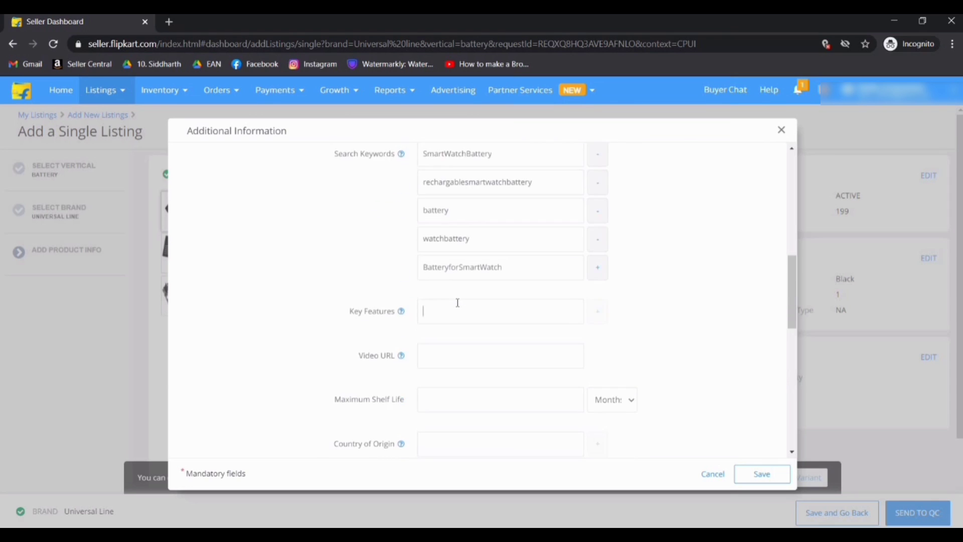
pyautogui.scroll(10, 458, 303)
pyautogui.scroll(-3, 457, 303)
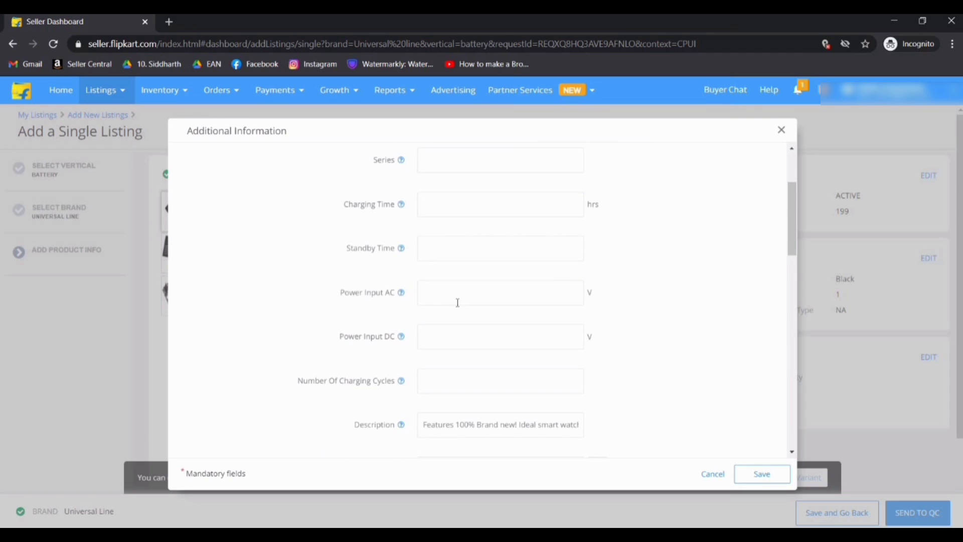
pyautogui.scroll(-8, 457, 303)
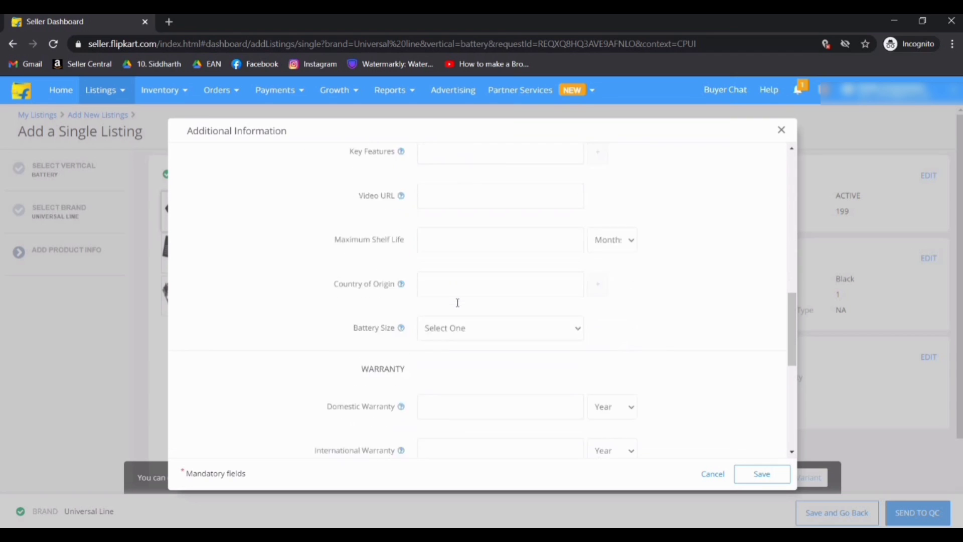
pyautogui.scroll(-1, 458, 302)
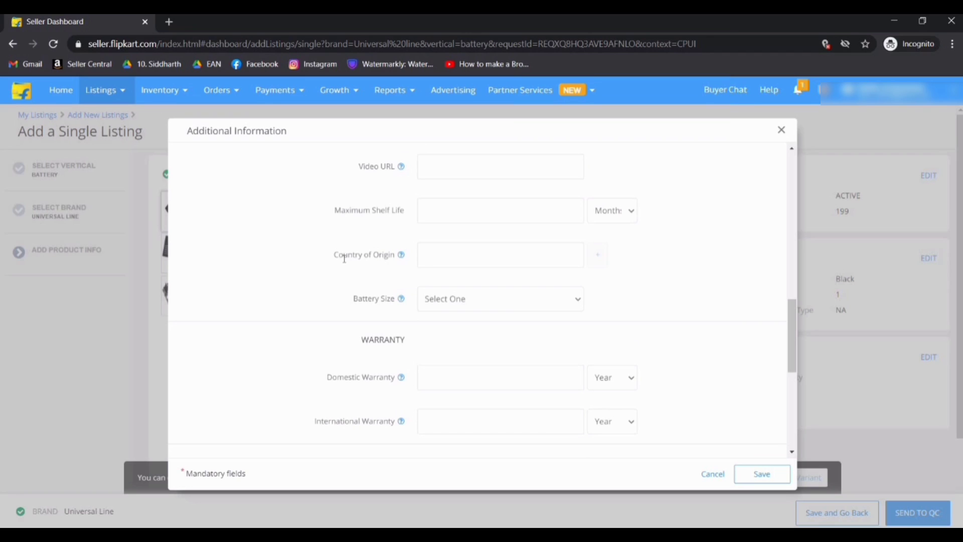
pyautogui.moveTo(333, 255); pyautogui.dragTo(380, 256)
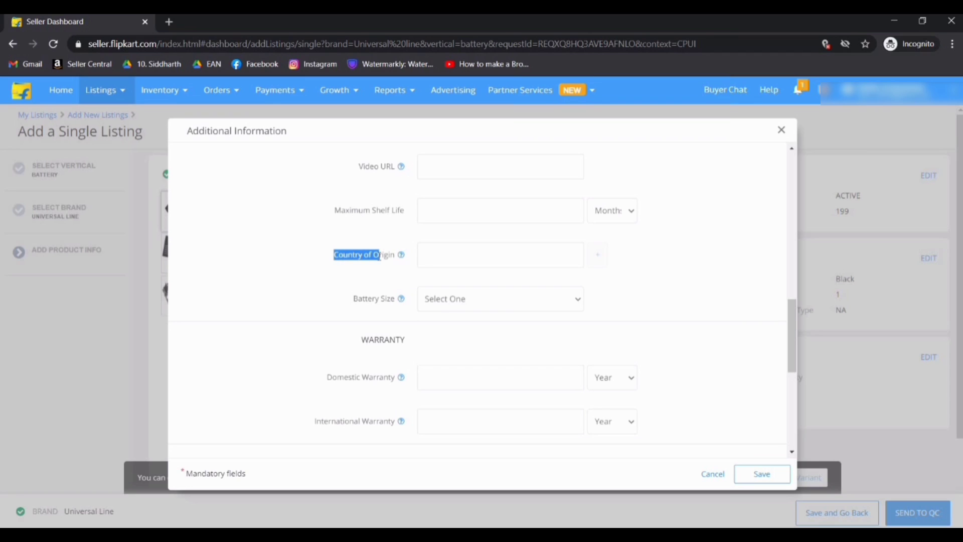
# - Set the country of origin to India in the additional information and submit the battery listing for quality check
pyautogui.click(446, 255)
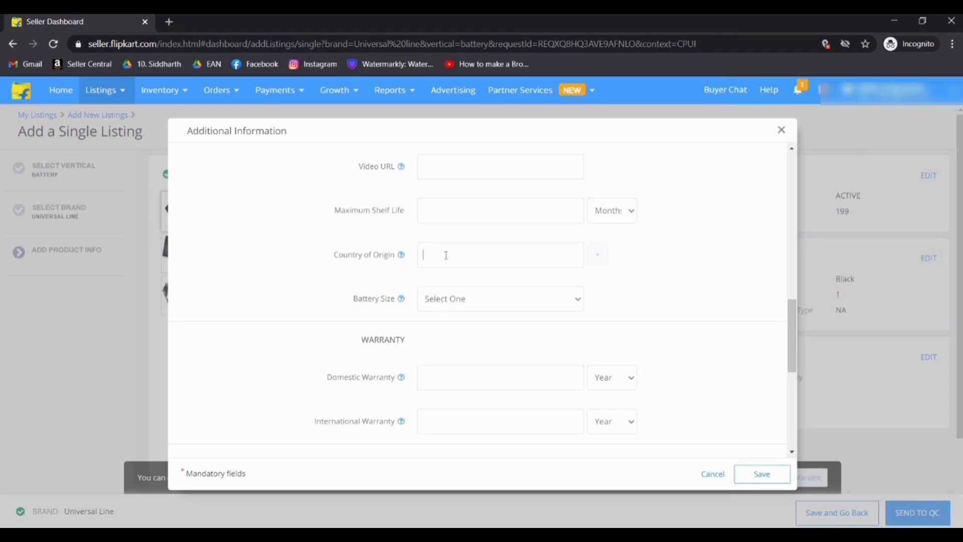
pyautogui.write('India')
pyautogui.click(757, 476)
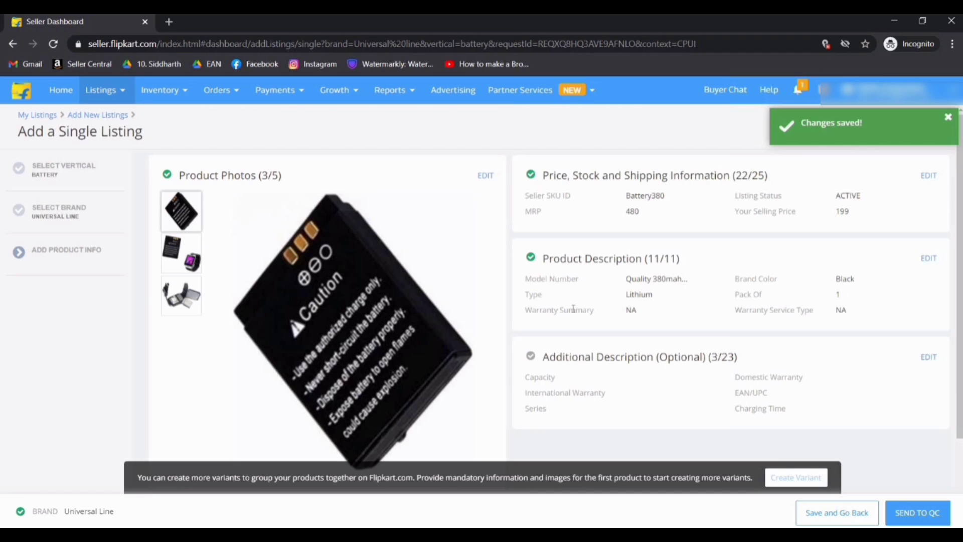
pyautogui.click(917, 517)
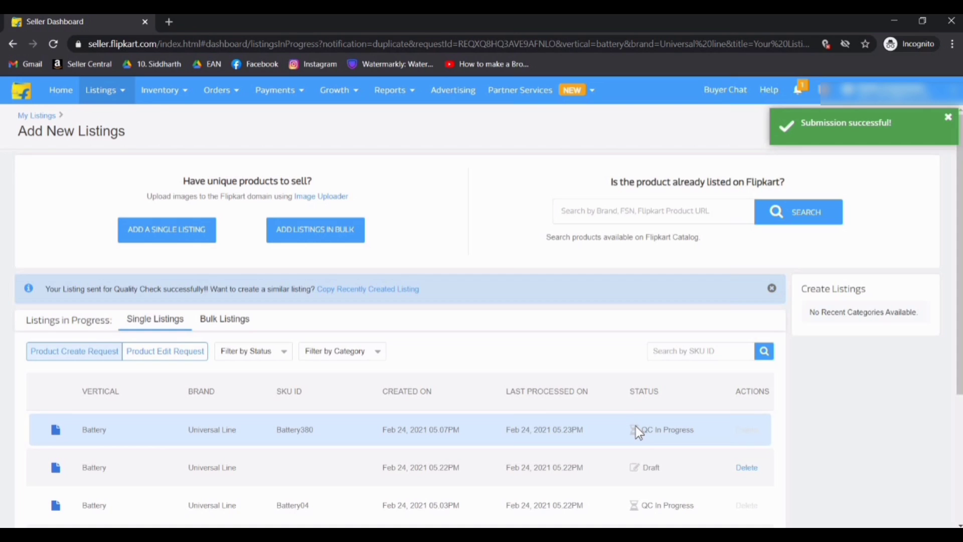
# - Return to the listings overview and start adding new listings in bulk
pyautogui.click(103, 90)
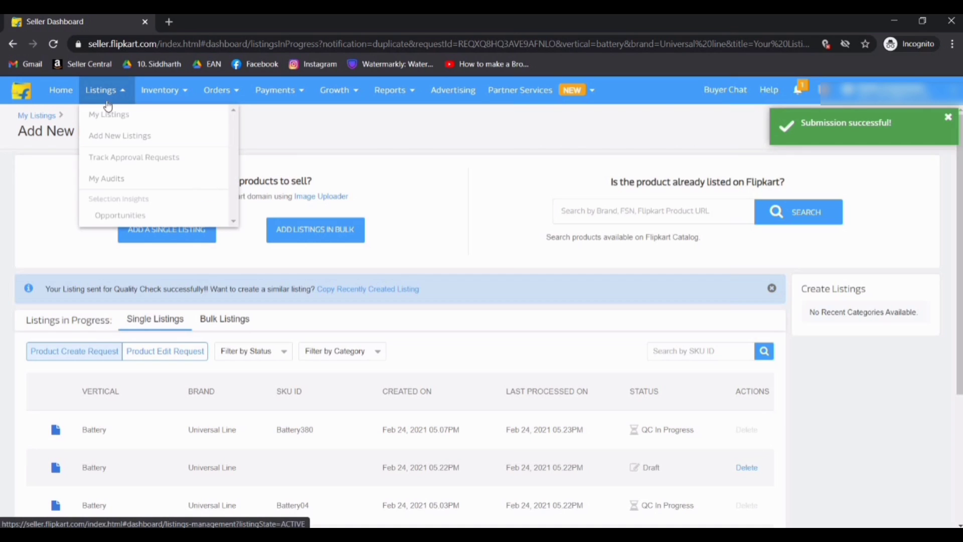
pyautogui.click(107, 115)
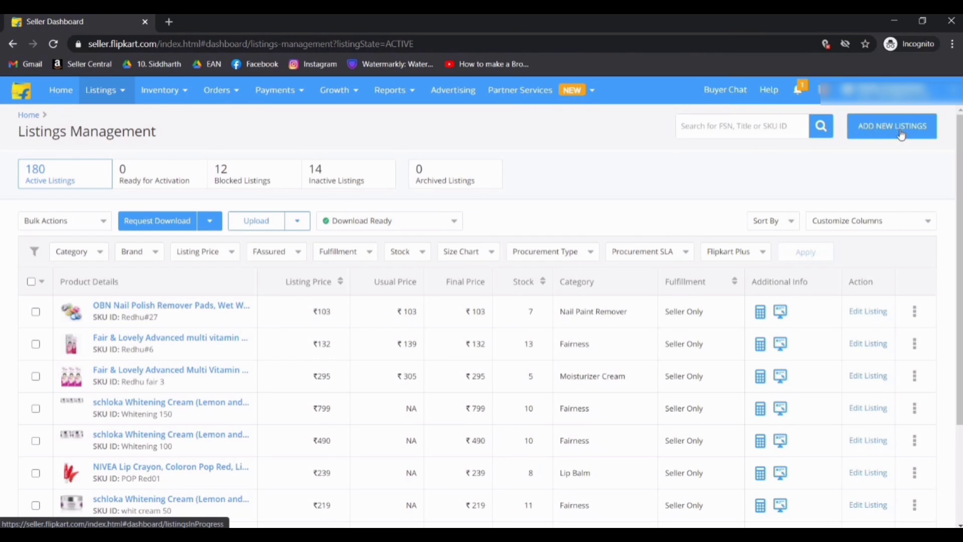
pyautogui.click(900, 132)
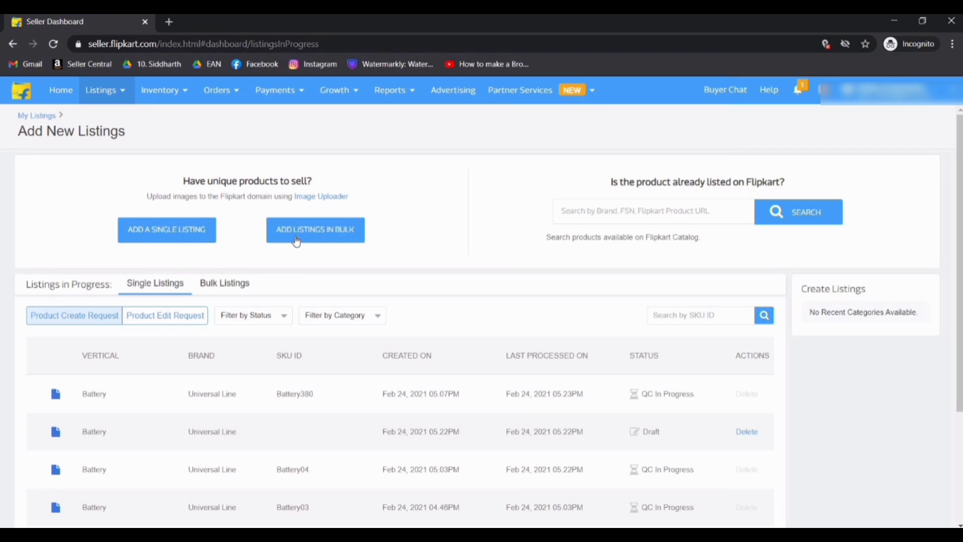
pyautogui.click(296, 241)
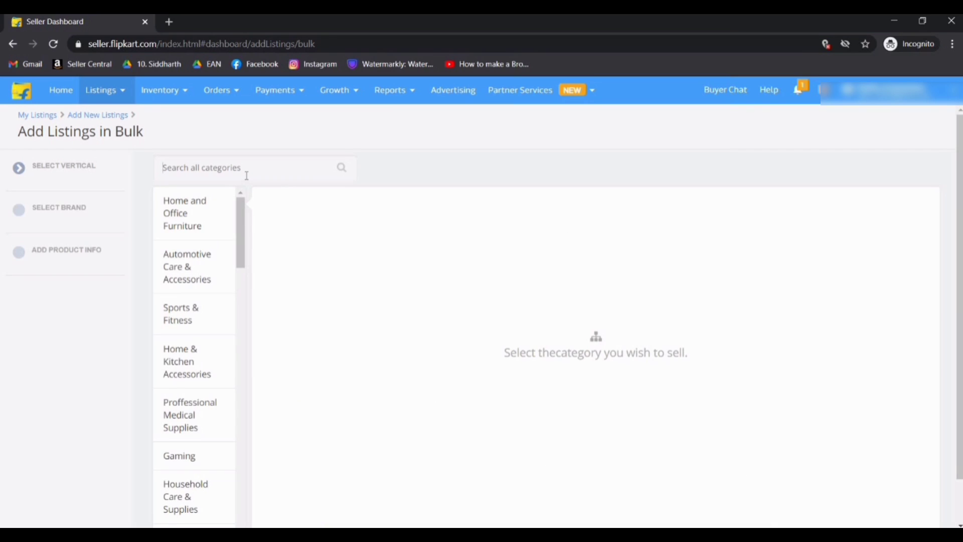
# - Search for "Battery", choose the Batteries vertical under Mobile & Tablet Accessories, and browse its sample images
pyautogui.write('Battery')
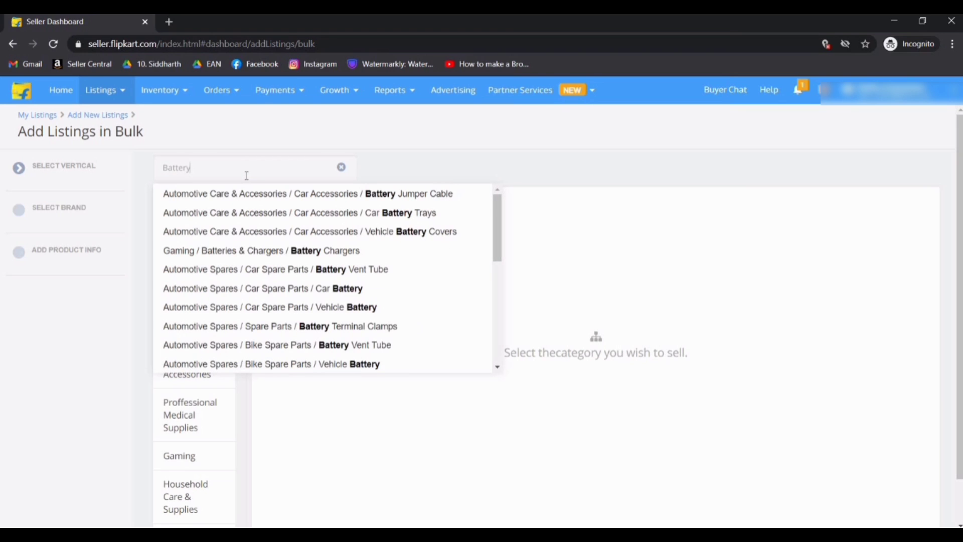
pyautogui.scroll(-3, 356, 262)
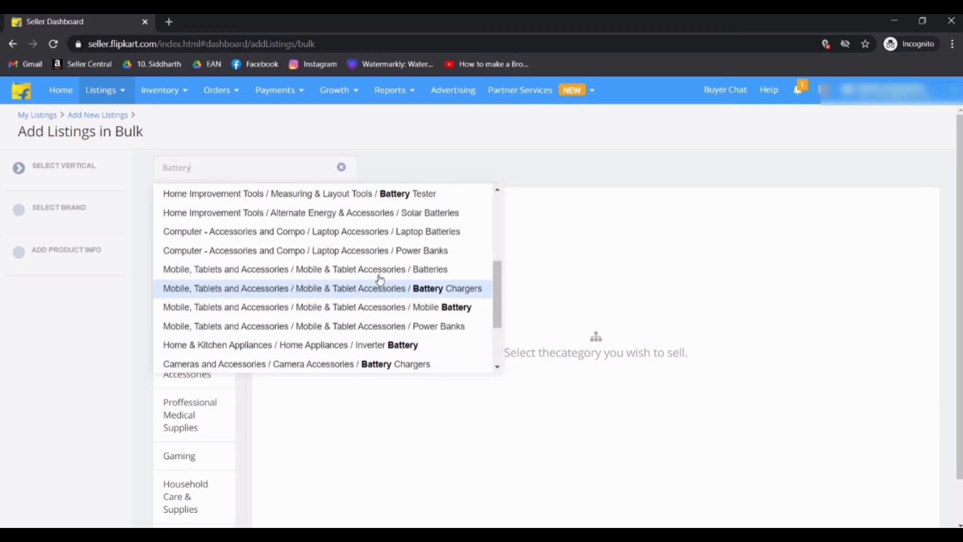
pyautogui.click(380, 278)
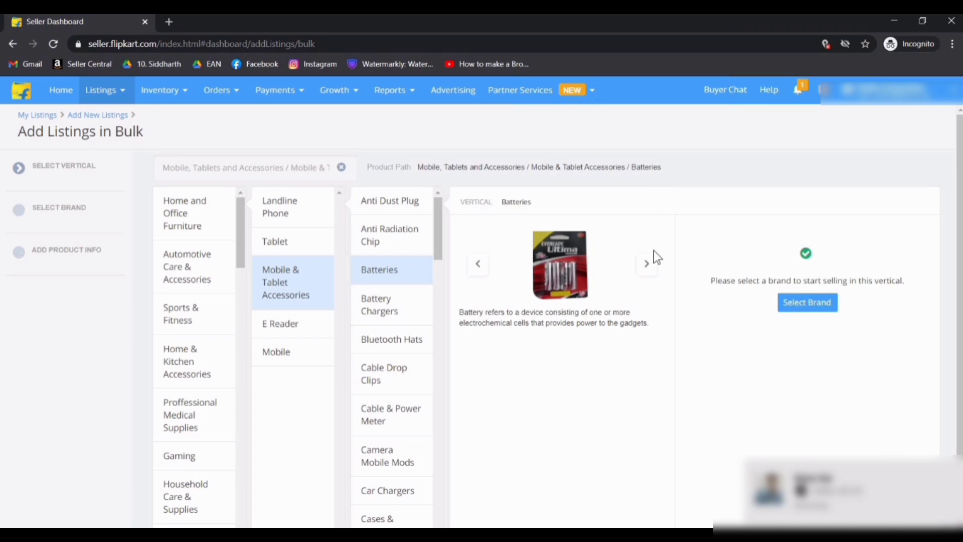
pyautogui.click(647, 270)
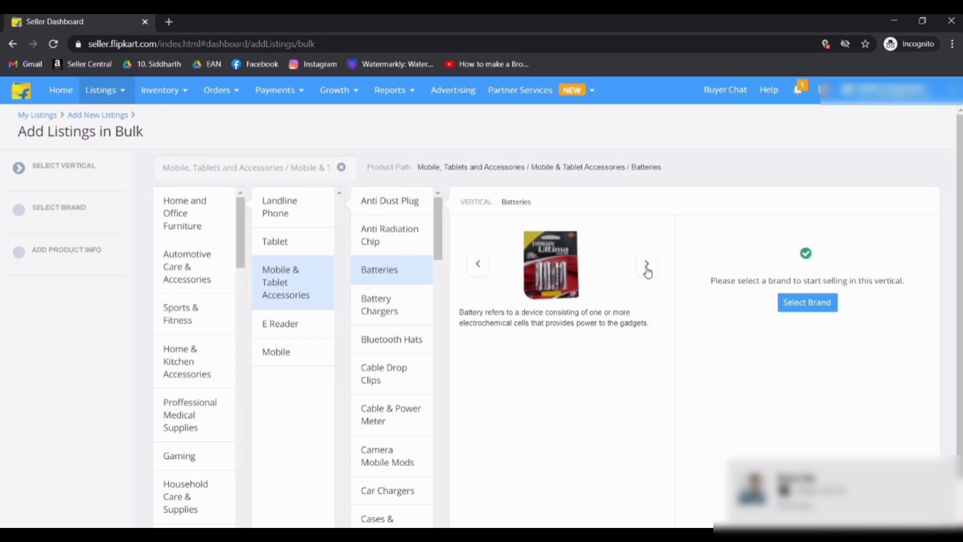
pyautogui.click(648, 270)
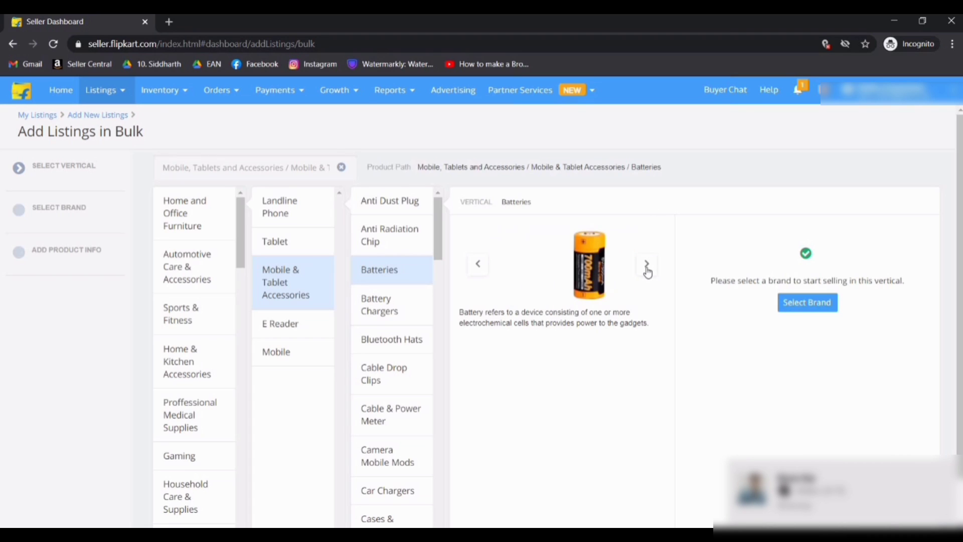
pyautogui.click(648, 269)
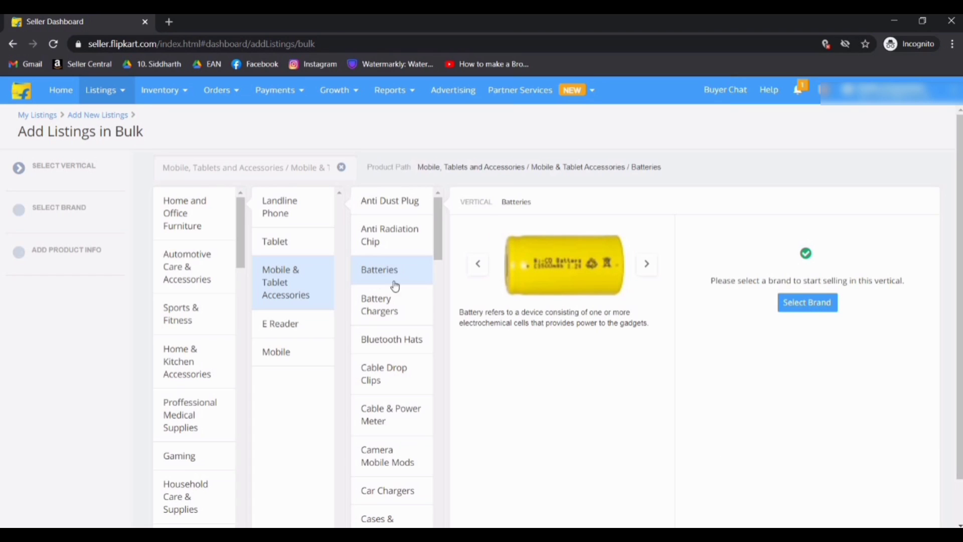
# - Check the Universal line brand for the Batteries vertical and continue with it to the product information stage
pyautogui.click(806, 306)
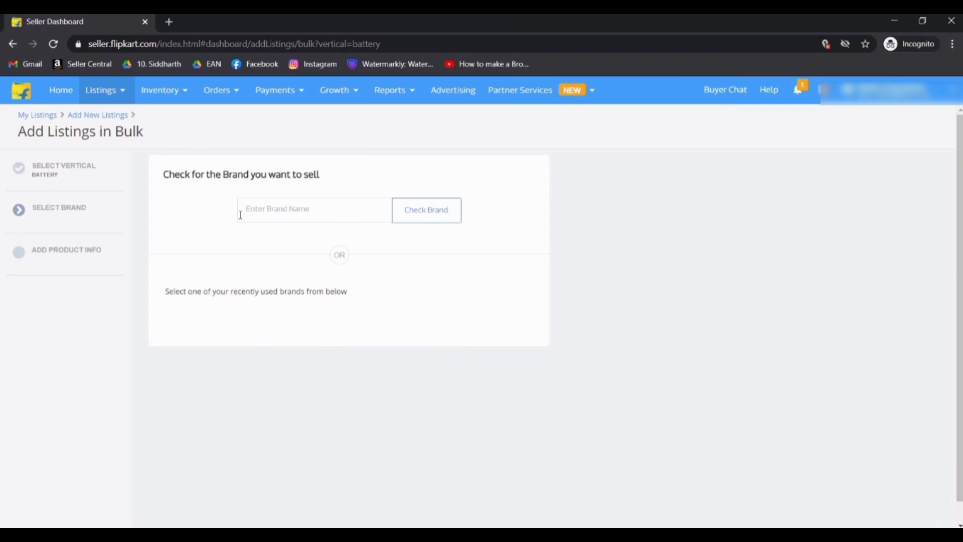
pyautogui.click(264, 208)
pyautogui.write('??????')
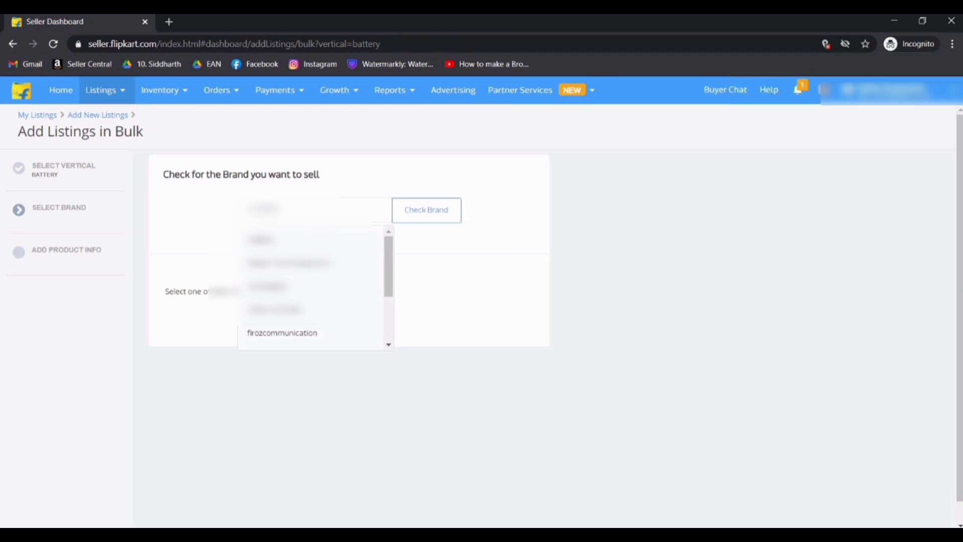
pyautogui.write('???')
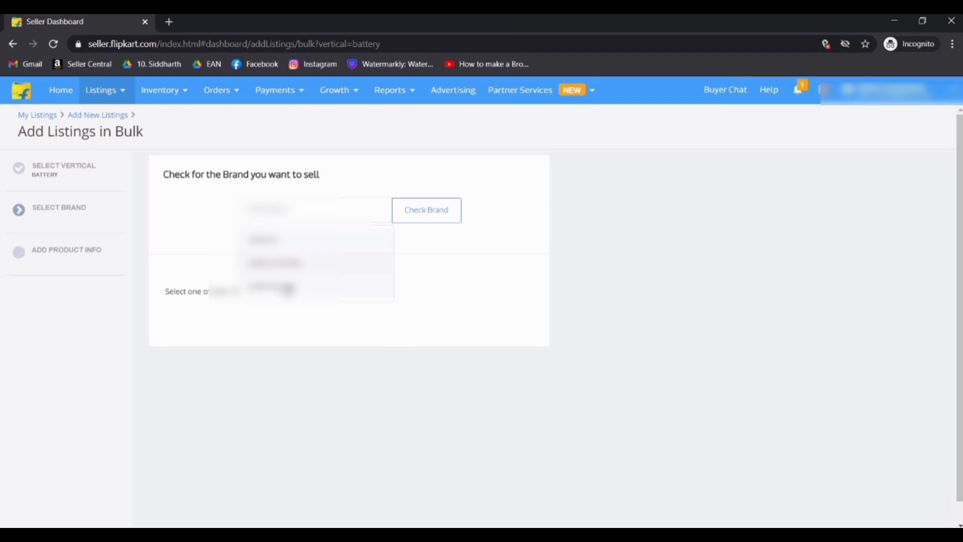
pyautogui.click(545, 223)
pyautogui.click(440, 211)
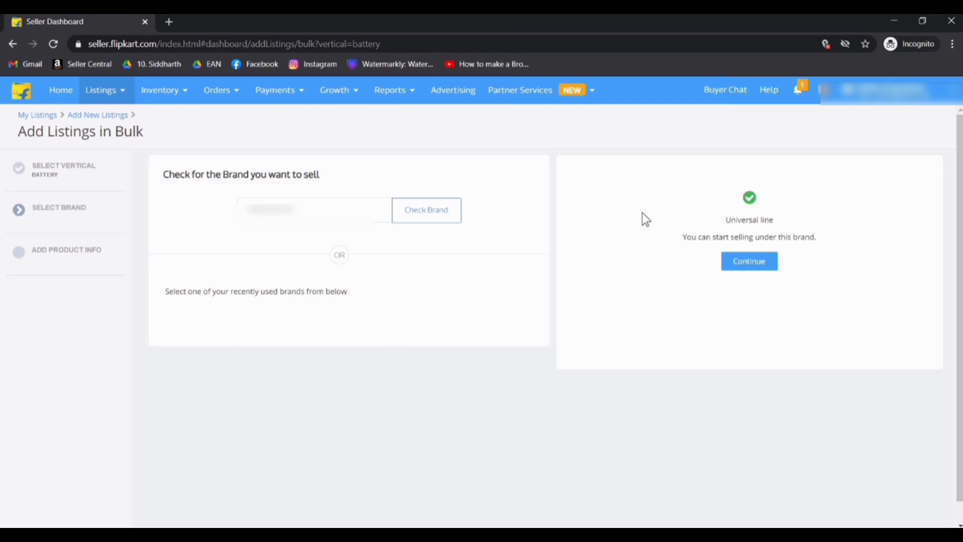
pyautogui.click(758, 266)
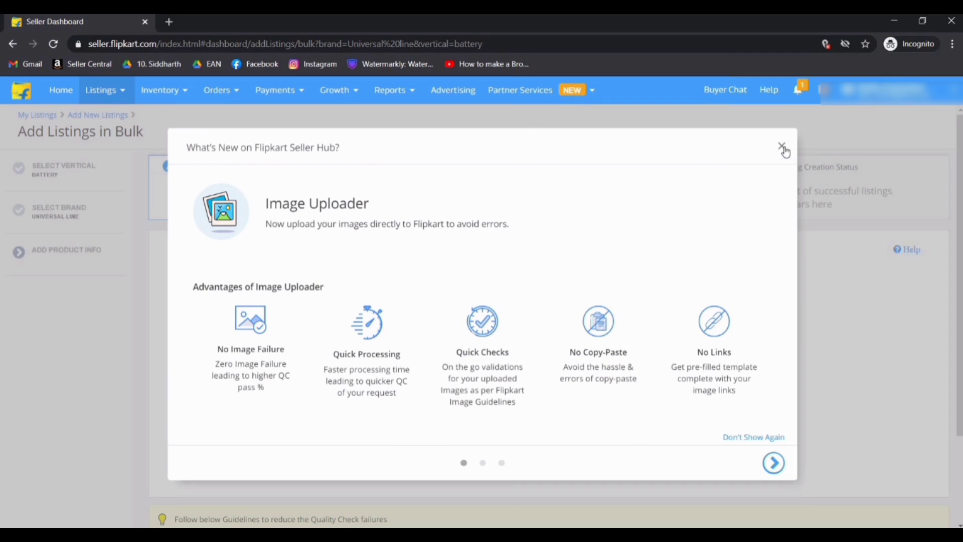
# - Dismiss the Image Uploader announcement and its tip to reach the catalog creation options
pyautogui.click(782, 146)
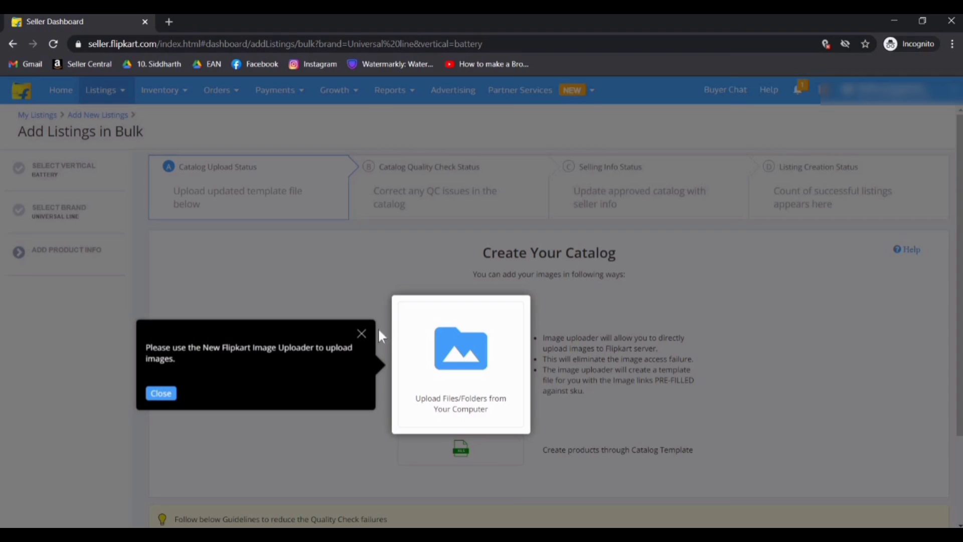
pyautogui.click(361, 334)
pyautogui.scroll(-1, 748, 337)
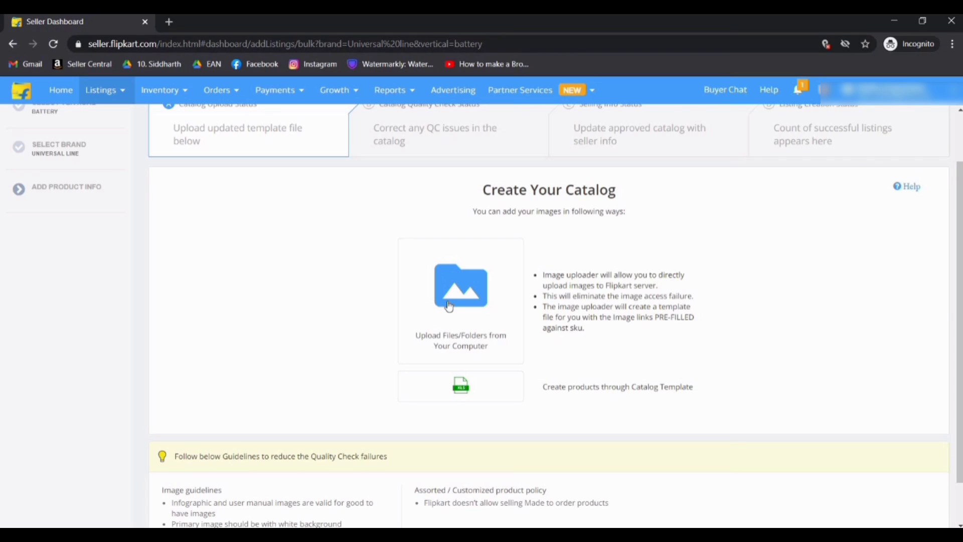
# - Choose catalog creation by template, download the battery template, and open it in Excel with editing enabled
pyautogui.click(459, 394)
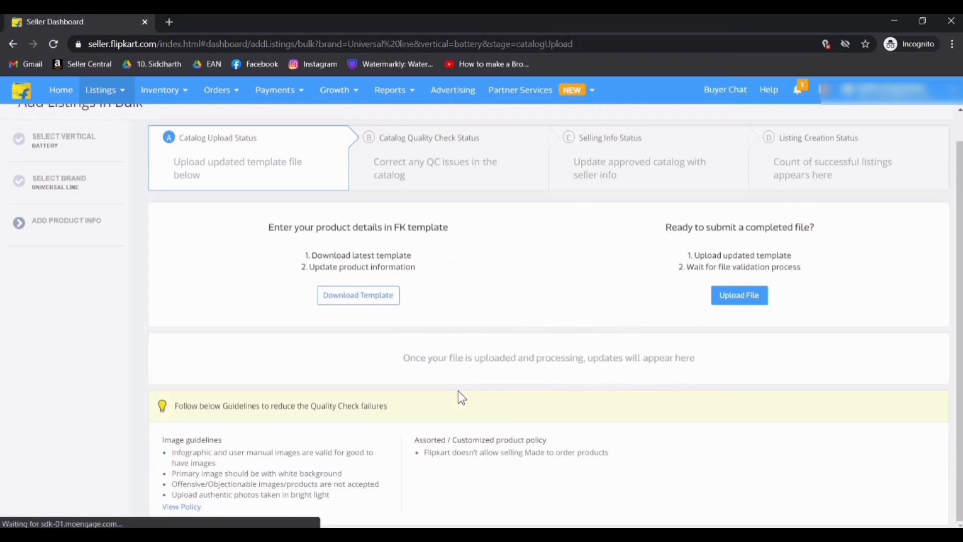
pyautogui.click(350, 300)
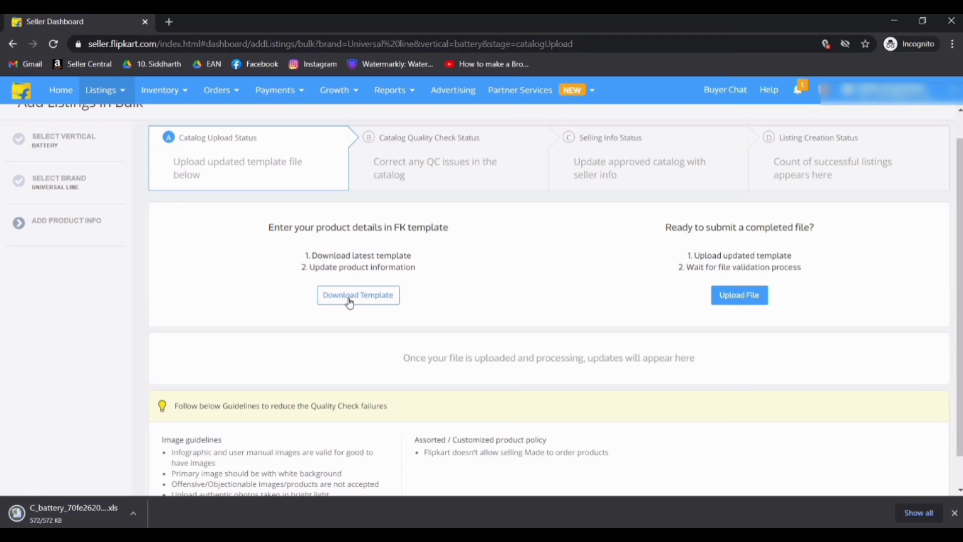
pyautogui.click(49, 510)
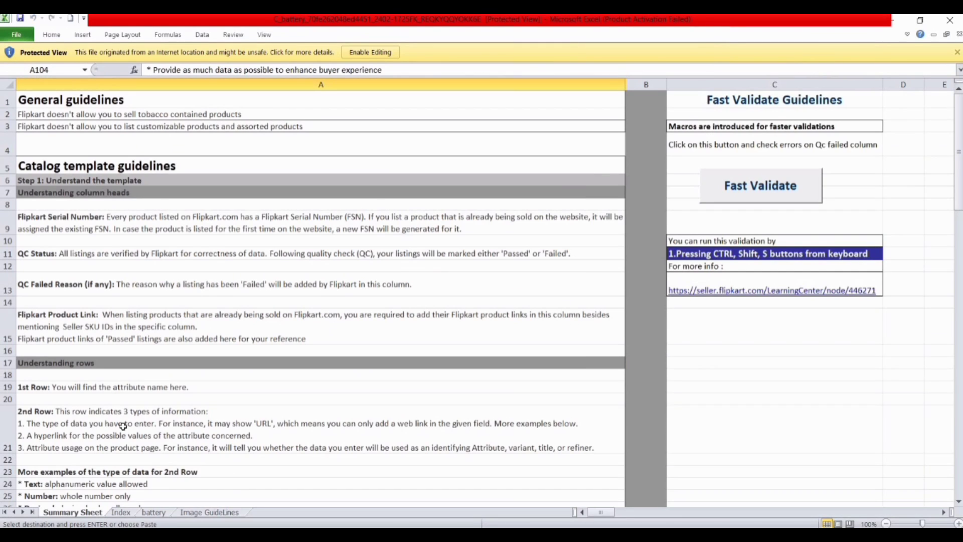
pyautogui.click(387, 52)
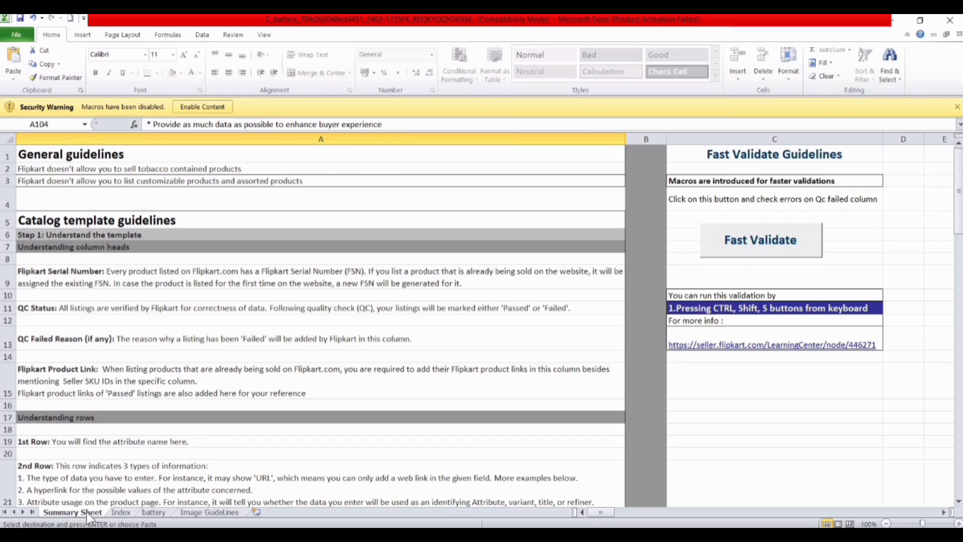
# - Look through the template's sheets and read the Summary Sheet's guidelines on column heads, rows and colour codes
pyautogui.click(127, 513)
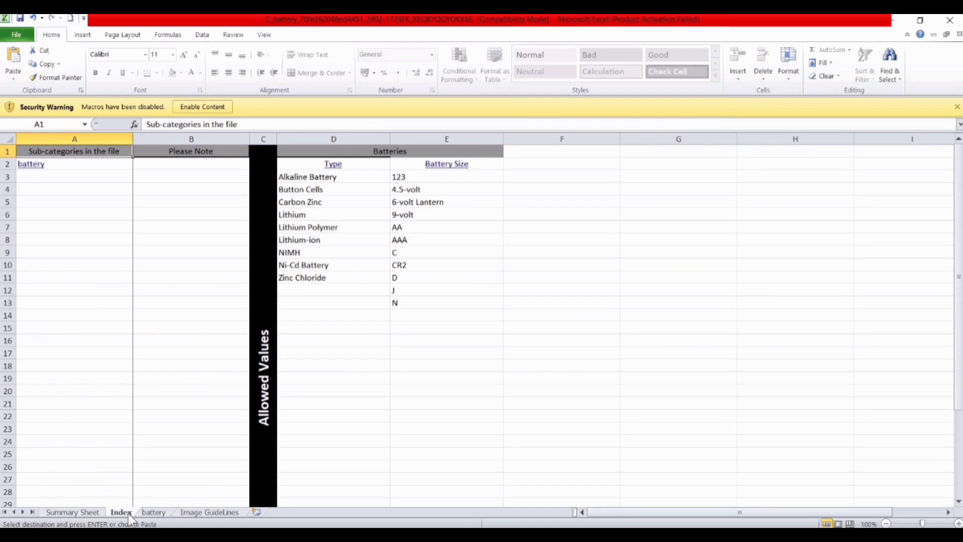
pyautogui.click(156, 516)
pyautogui.click(210, 513)
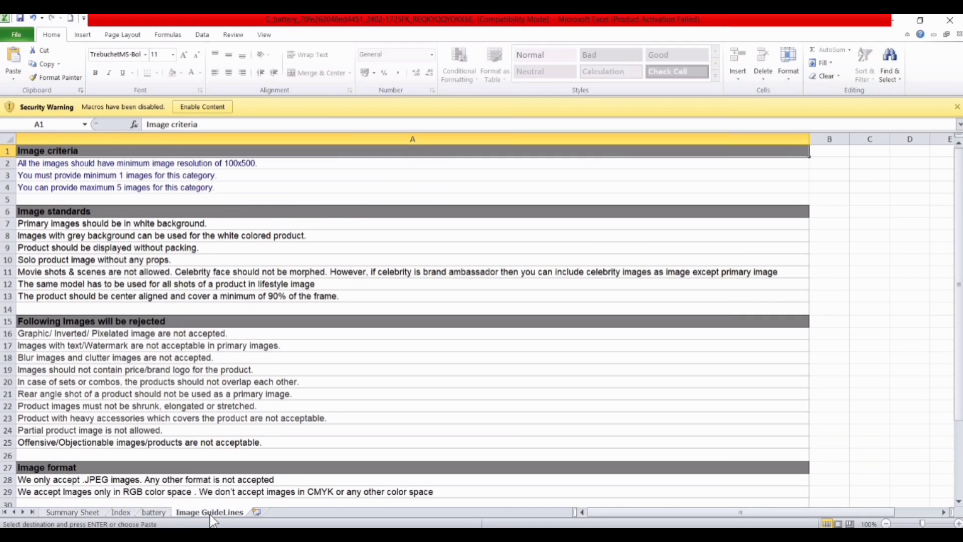
pyautogui.click(54, 511)
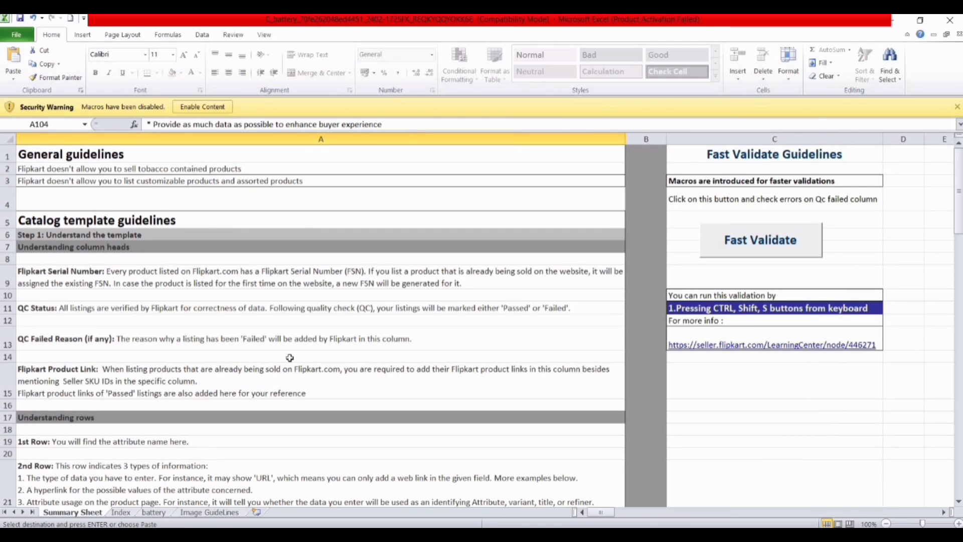
pyautogui.scroll(-6, 290, 358)
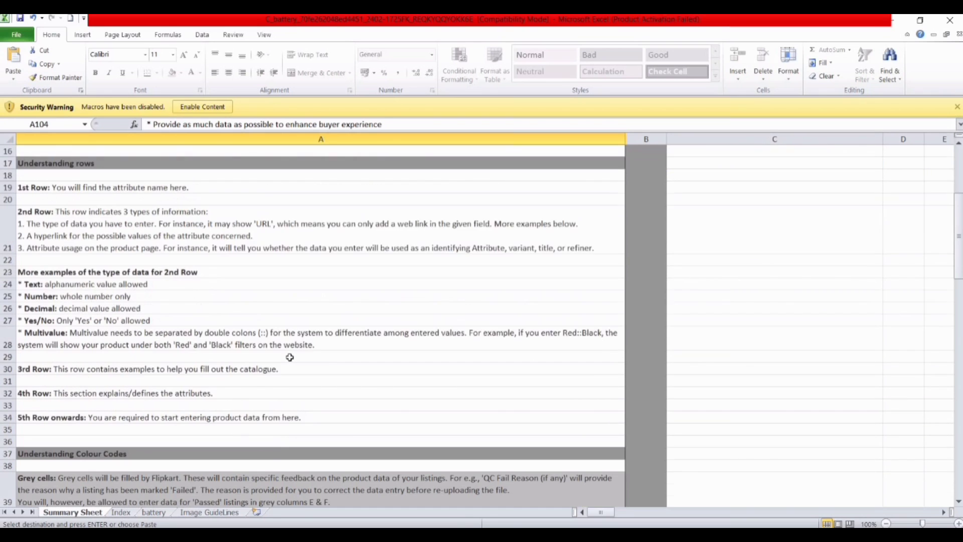
pyautogui.scroll(-2, 290, 357)
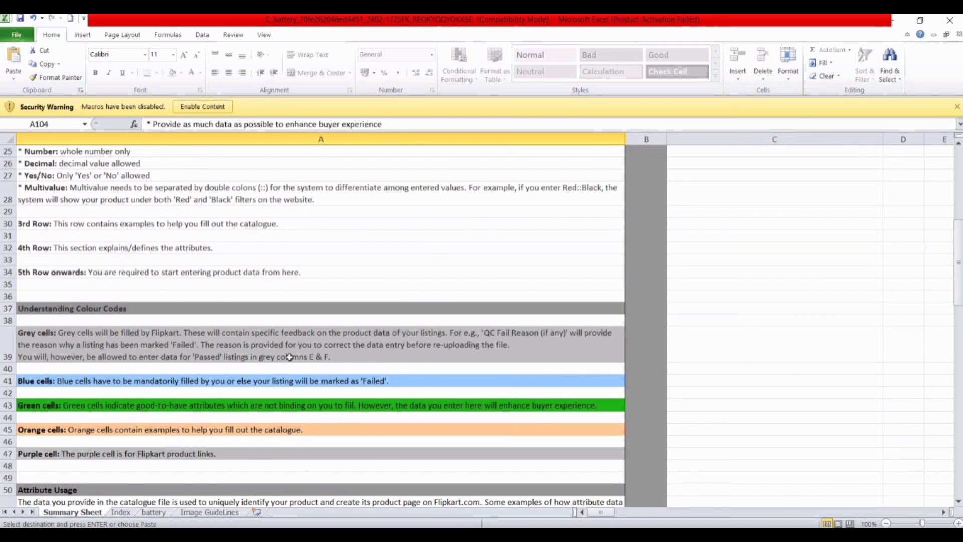
pyautogui.scroll(3, 290, 358)
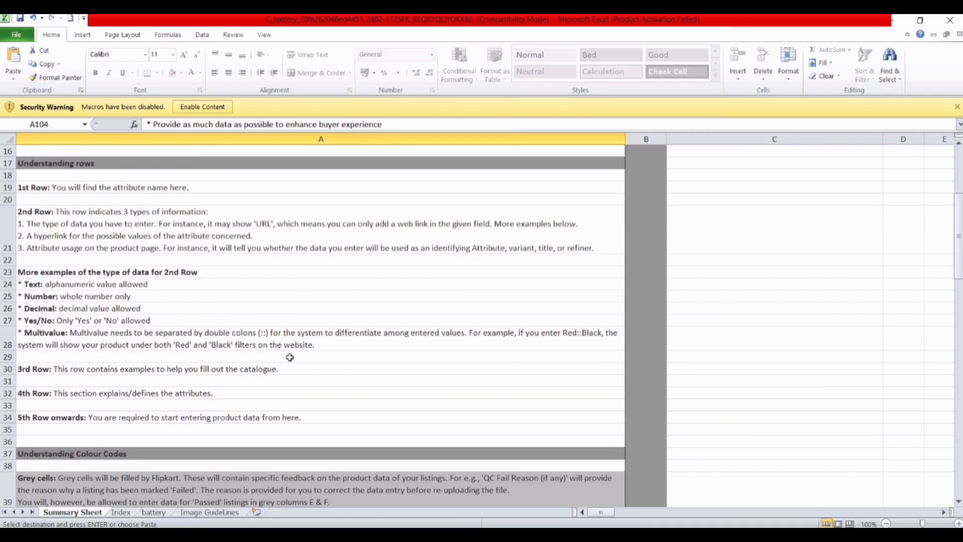
pyautogui.scroll(3, 290, 357)
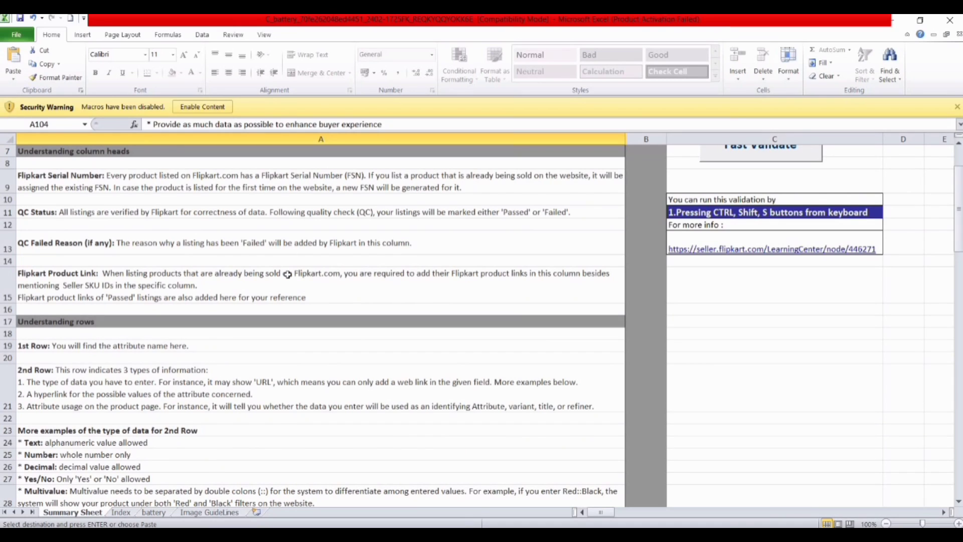
# - Examine the Index sheet's allowed values, the battery sheet's product data columns and the image guidelines
pyautogui.click(121, 514)
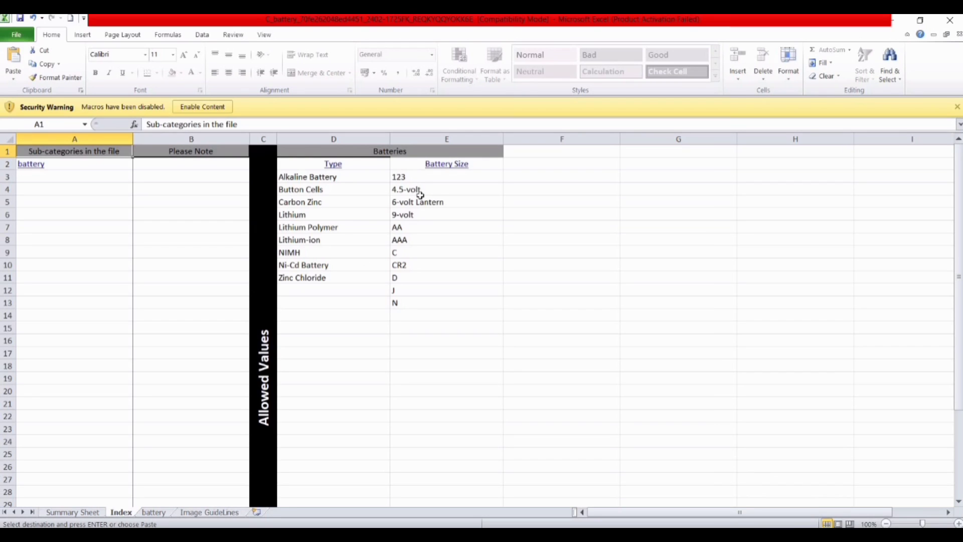
pyautogui.click(157, 515)
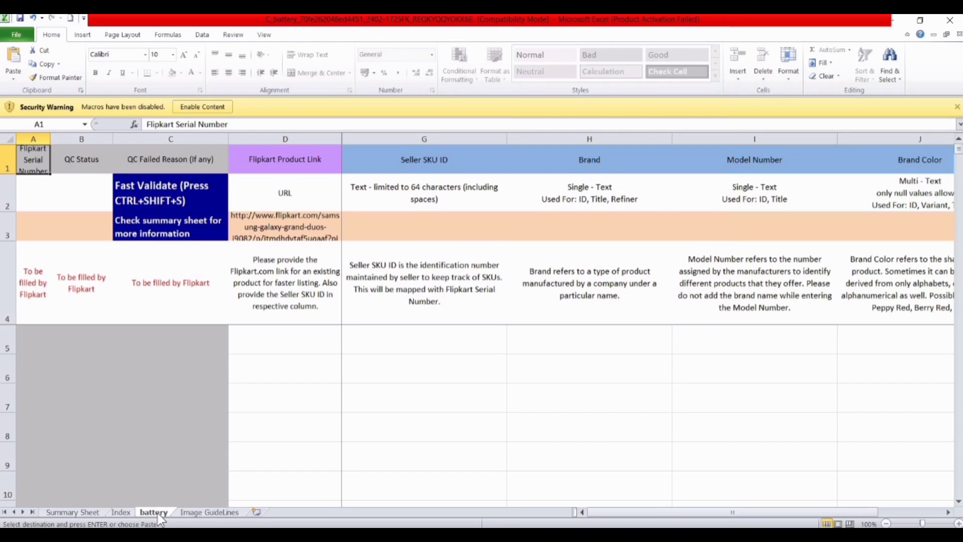
pyautogui.click(396, 345)
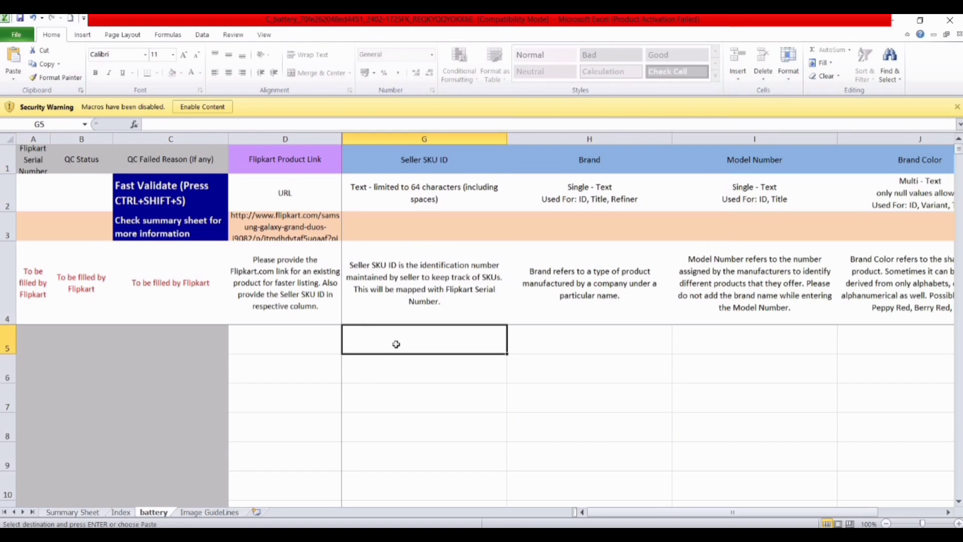
pyautogui.click(214, 512)
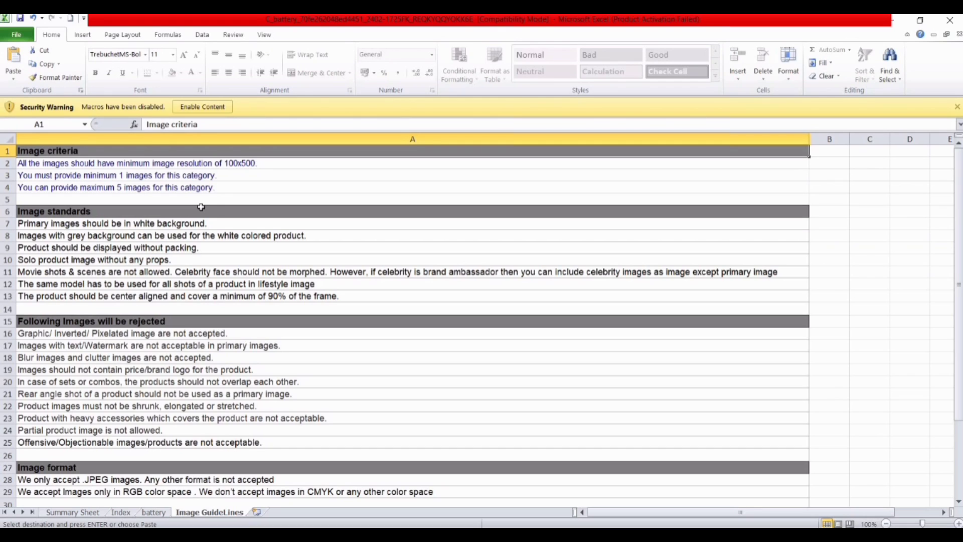
# - Review the battery sheet's column headings from Seller SKU ID through the warranty fields to the other image URLs
pyautogui.click(153, 512)
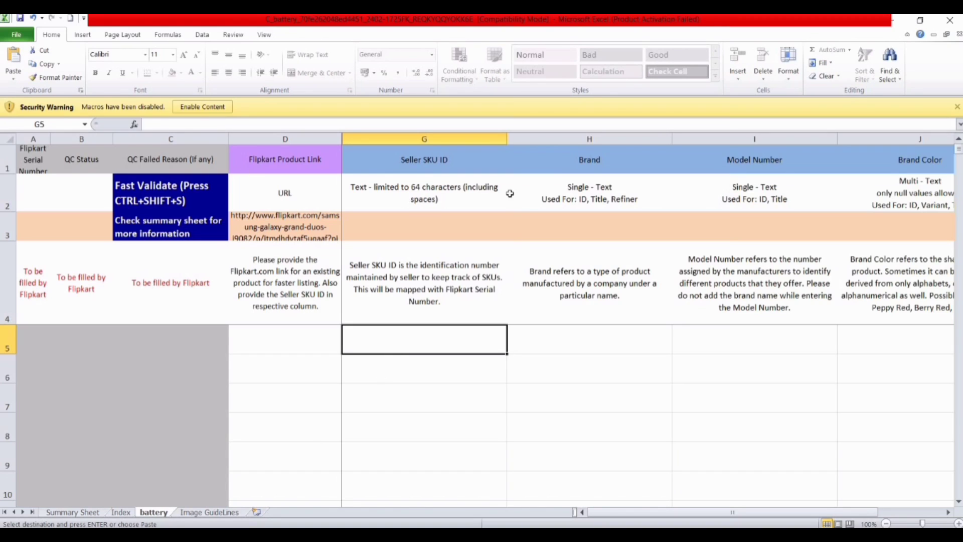
pyautogui.click(485, 156)
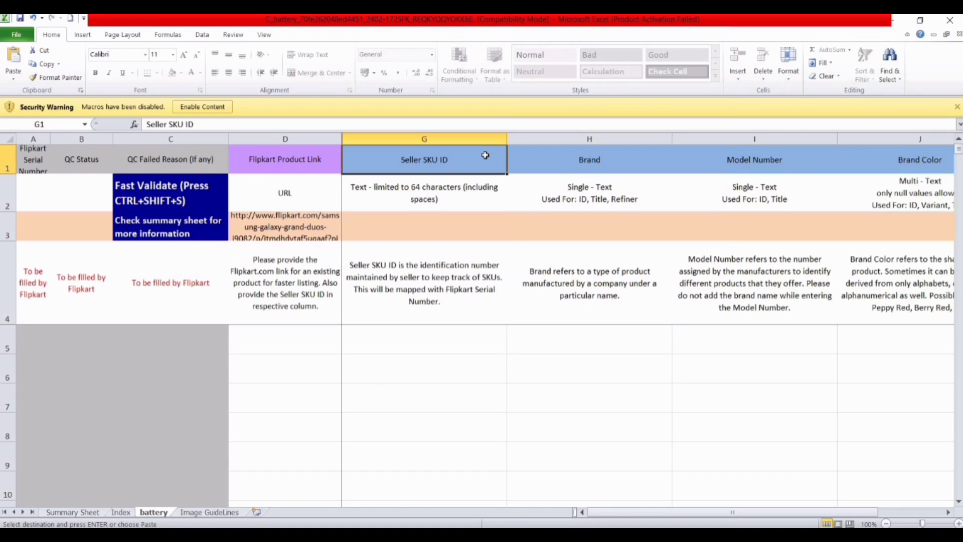
pyautogui.press('Right')
pyautogui.press('Right')
pyautogui.press('Right')
pyautogui.press('Right')
pyautogui.press('Right')
pyautogui.press('Right')
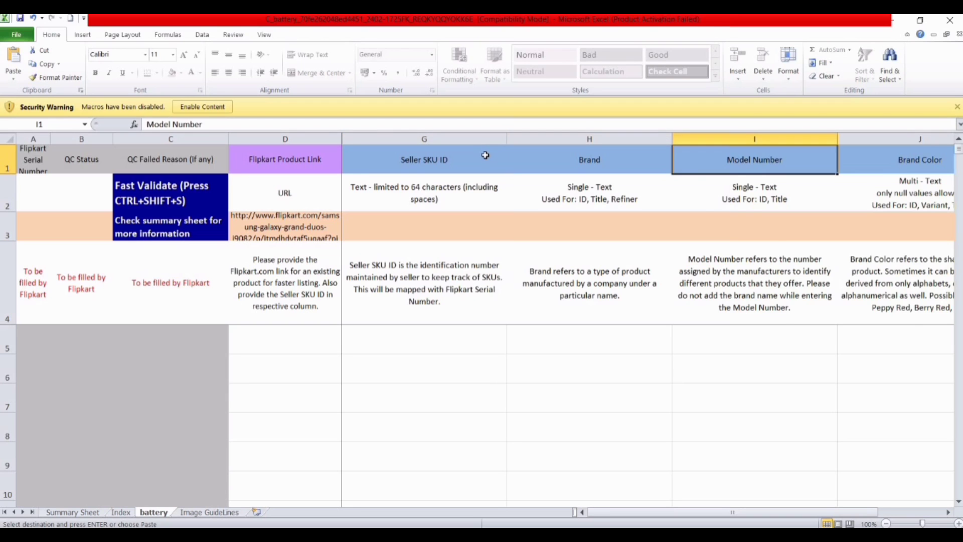
pyautogui.press('Right')
pyautogui.press('Right')
pyautogui.press('Right')
pyautogui.press('Right')
pyautogui.press('Right')
pyautogui.press('Right')
pyautogui.press('Right')
pyautogui.press('Right')
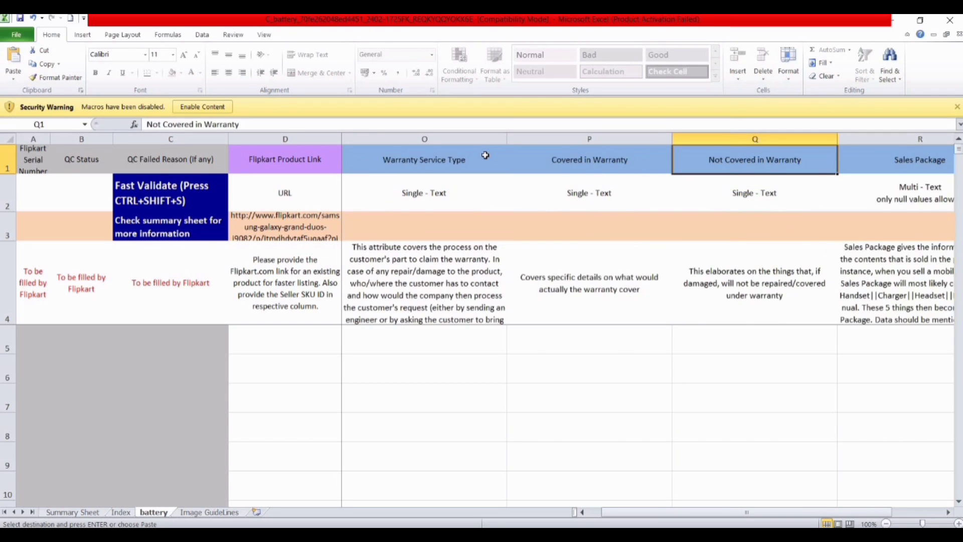
pyautogui.press('Right')
pyautogui.press('Right')
pyautogui.press('Right')
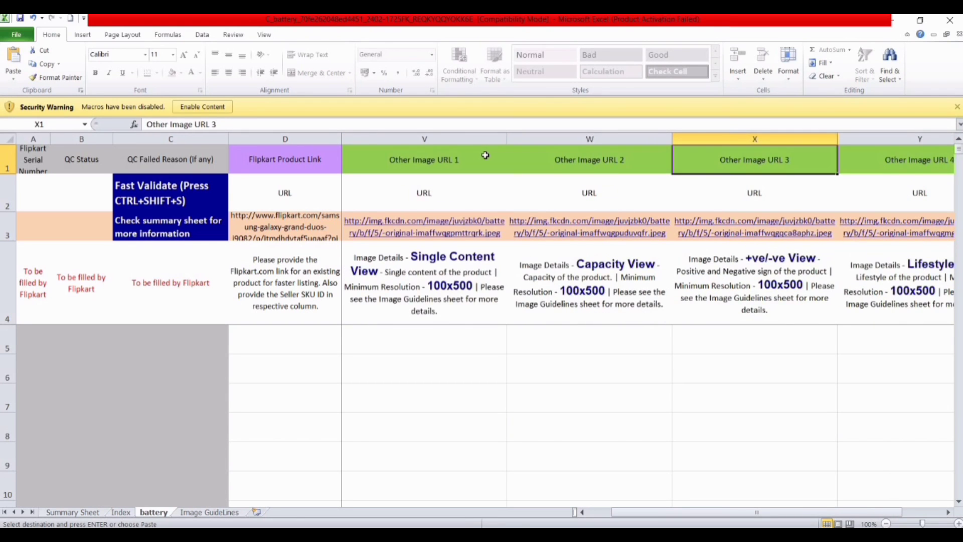
pyautogui.press('Left')
pyautogui.press('Left')
pyautogui.press('Left')
pyautogui.press('Left')
pyautogui.press('Left')
pyautogui.press('Left')
pyautogui.press('Left')
pyautogui.press('Left')
pyautogui.press('Left')
pyautogui.press('Left')
pyautogui.press('Left')
pyautogui.press('Left')
pyautogui.press('Left')
pyautogui.press('Left')
pyautogui.press('Left')
pyautogui.press('Left')
pyautogui.press('Left')
pyautogui.press('Left')
pyautogui.press('Left')
pyautogui.press('Left')
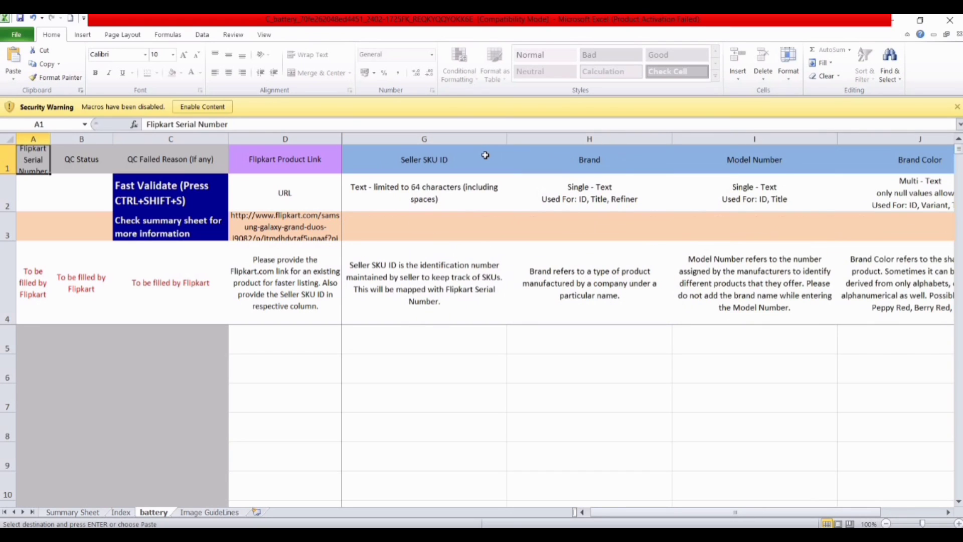
# - Fill in row 5 of the battery sheet with Seller SKU ID Batteries381 and brand Universal Line
pyautogui.click(485, 155)
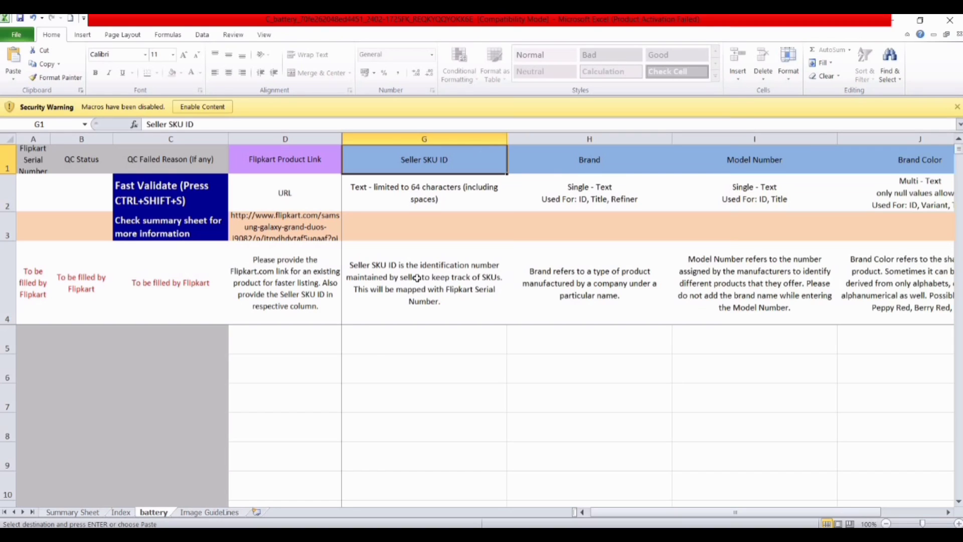
pyautogui.doubleClick(392, 340)
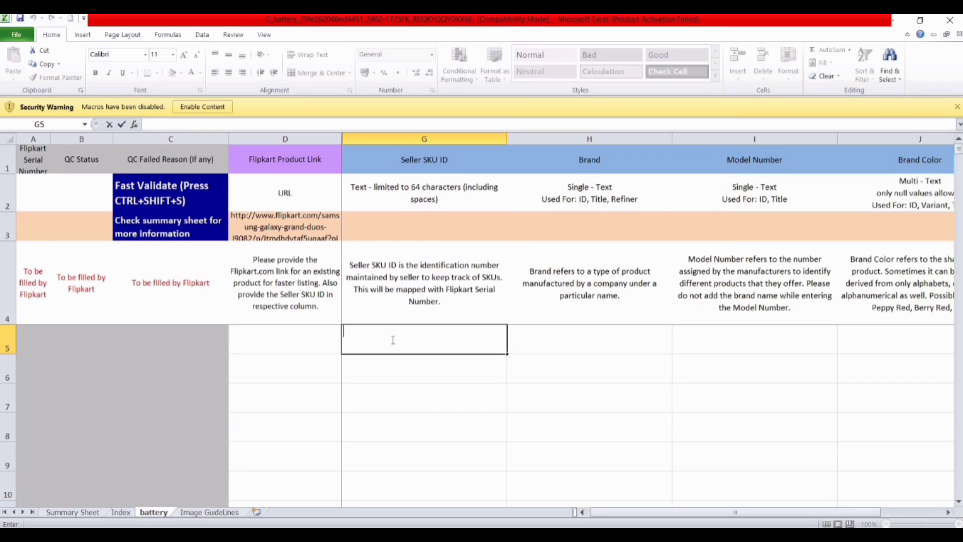
pyautogui.write('bATTERIES381')
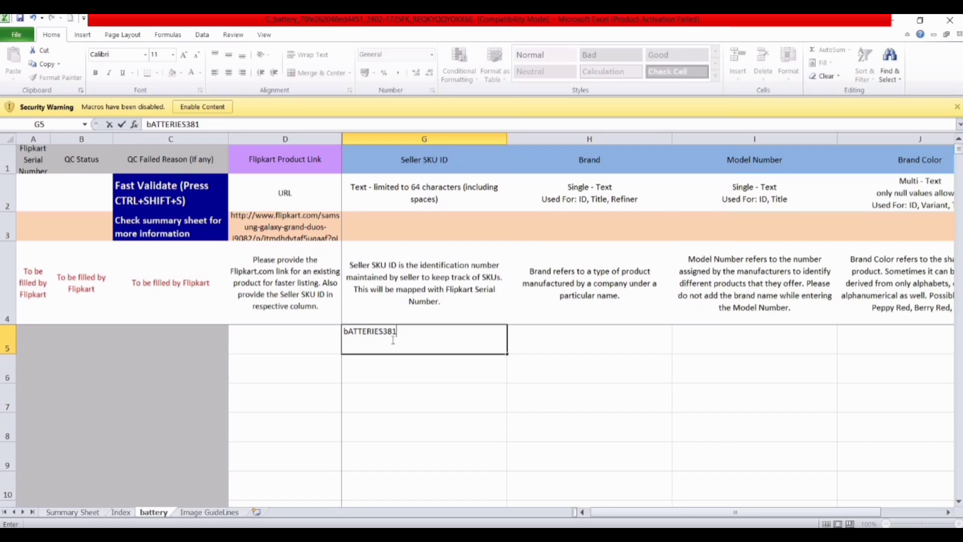
pyautogui.press('Tab')
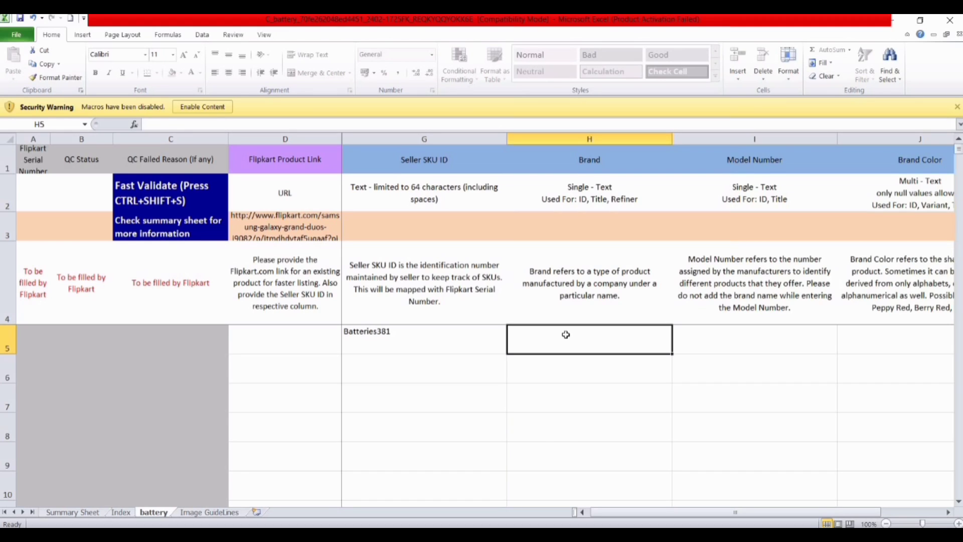
pyautogui.write('Un')
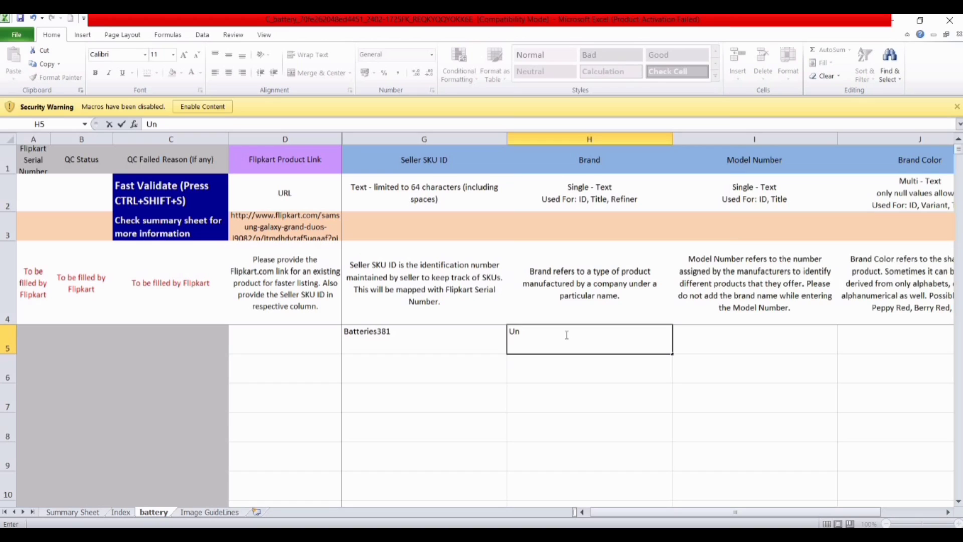
pyautogui.write('iversal Line')
pyautogui.press('Tab')
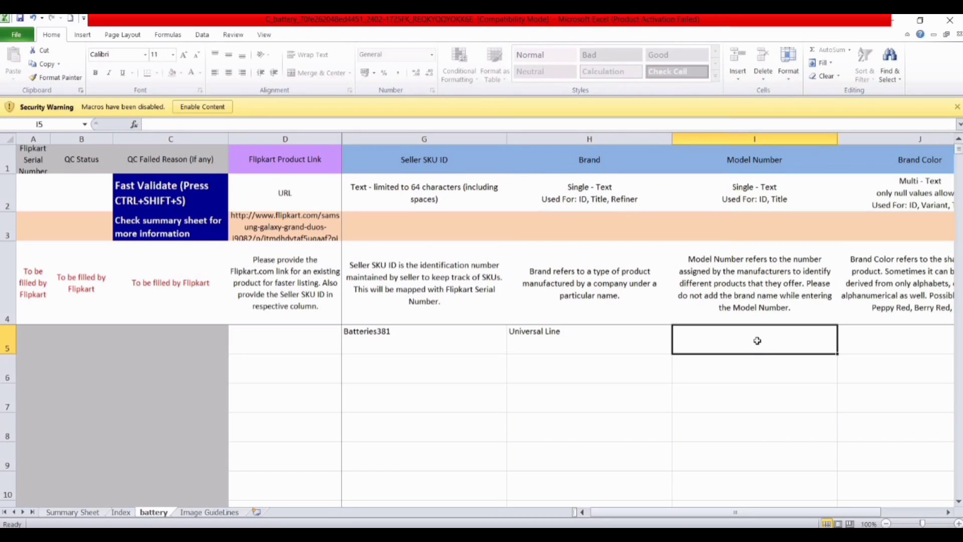
# - Enter "Quality 380mah BN31 Rechargeable for Smart watch" as the Model Number in row 5
pyautogui.write('Quality')
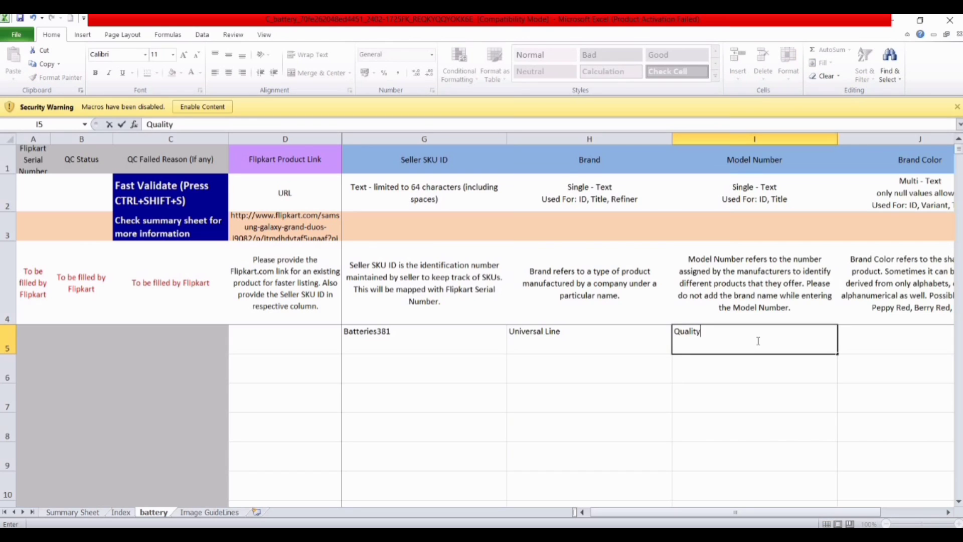
pyautogui.write(' 380mah BN31')
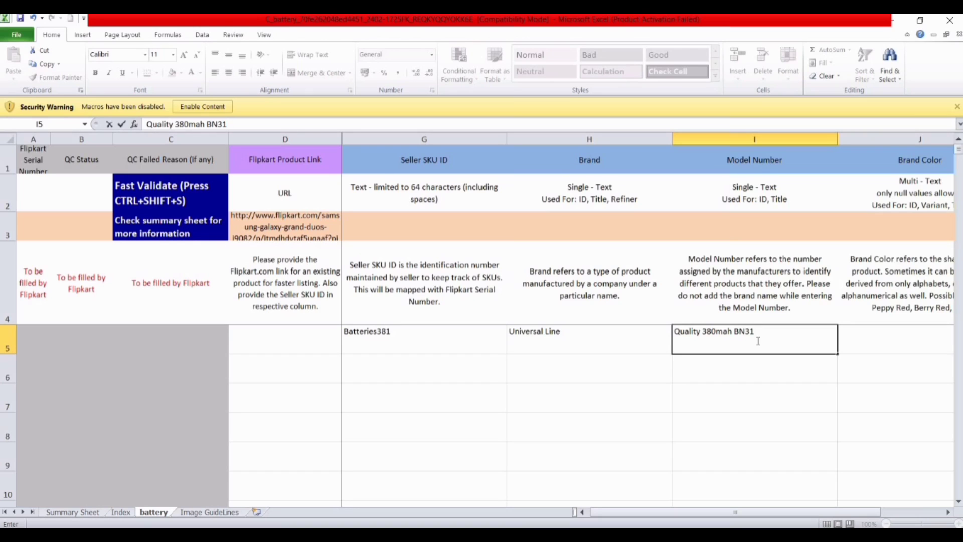
pyautogui.write(' Rechargeable ')
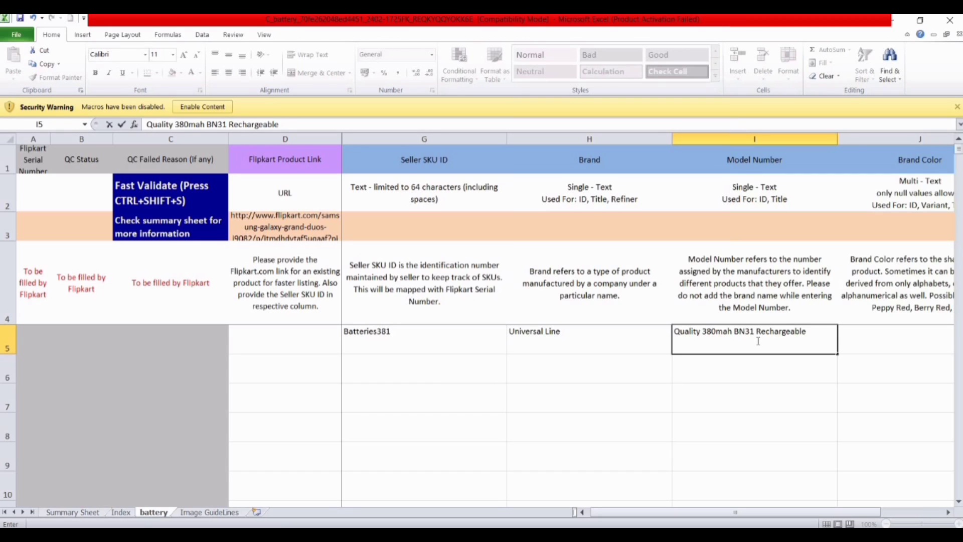
pyautogui.write('for Smart watch')
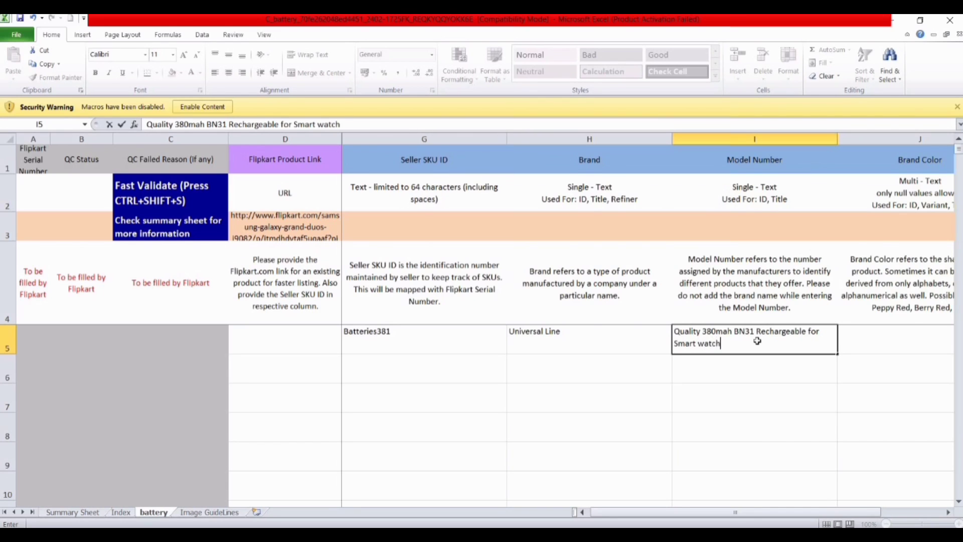
pyautogui.press('Tab')
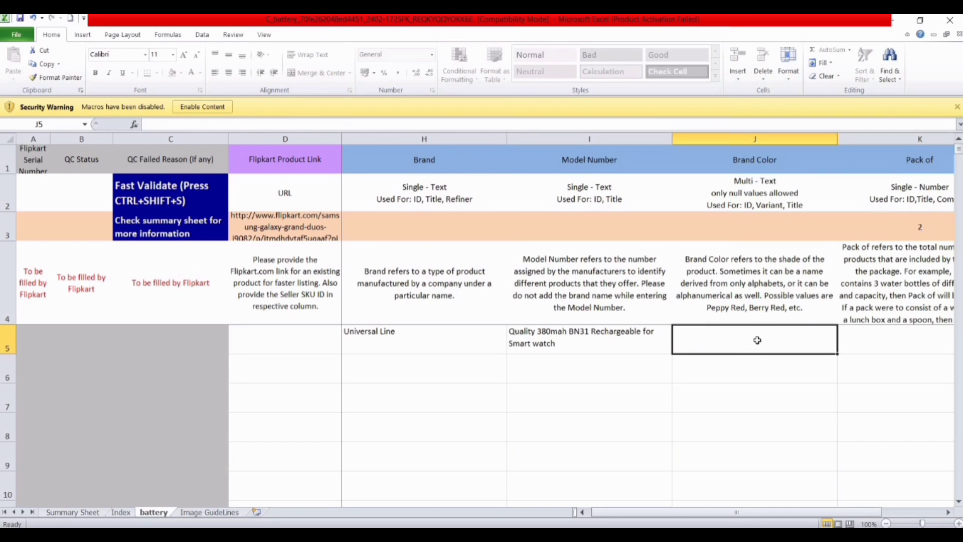
# - Set row 5's Brand Color to Black, Pack of to 1, and its measuring unit to Units
pyautogui.click(757, 340)
pyautogui.write('Black')
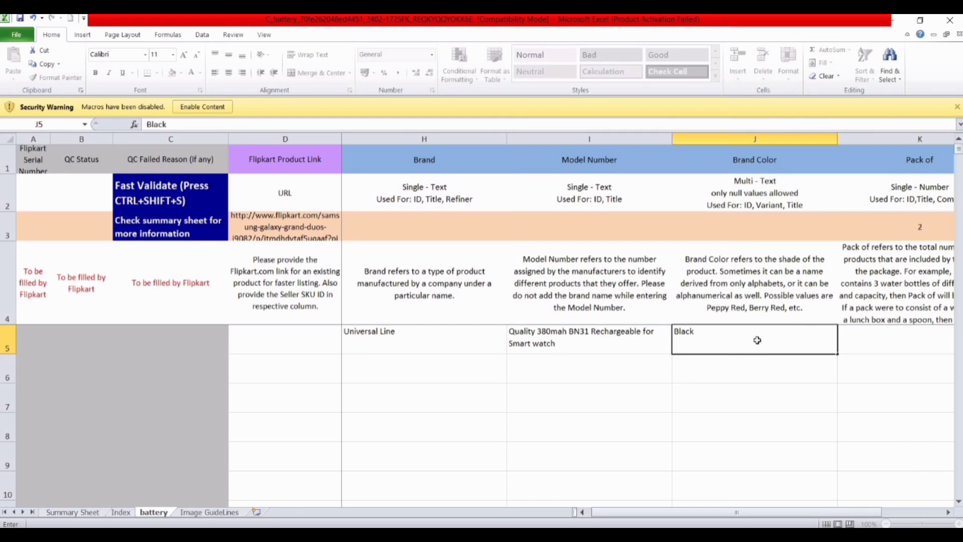
pyautogui.press('Tab')
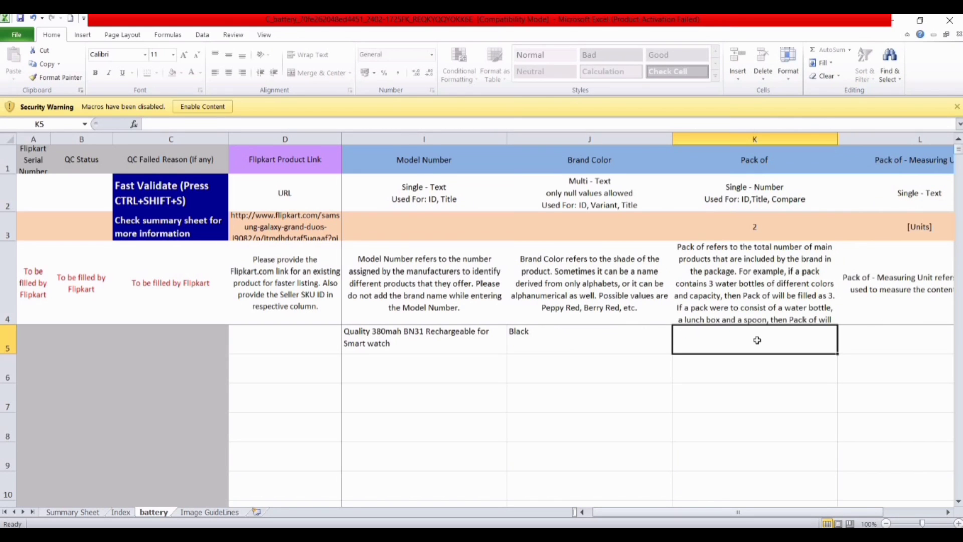
pyautogui.write('1')
pyautogui.press('Tab')
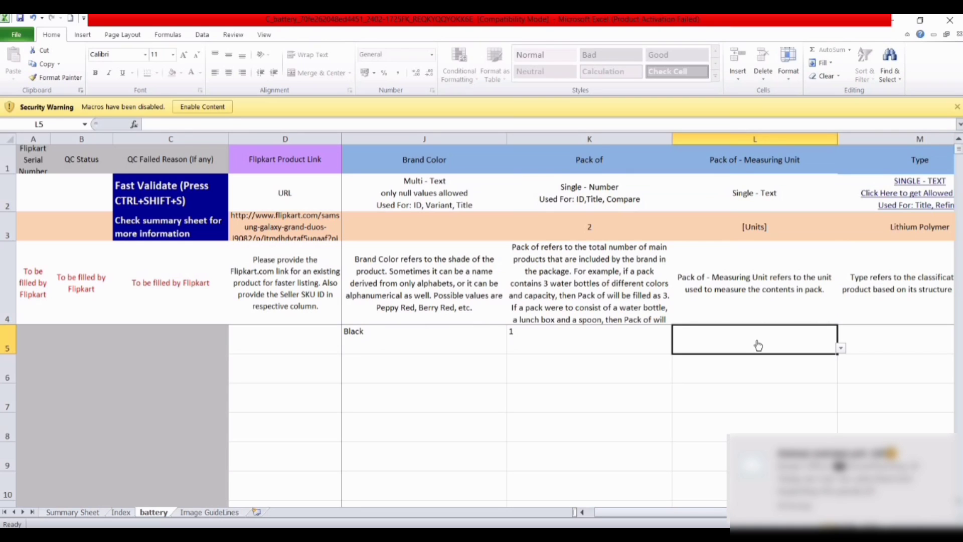
pyautogui.hotkey('alt', 'Down')
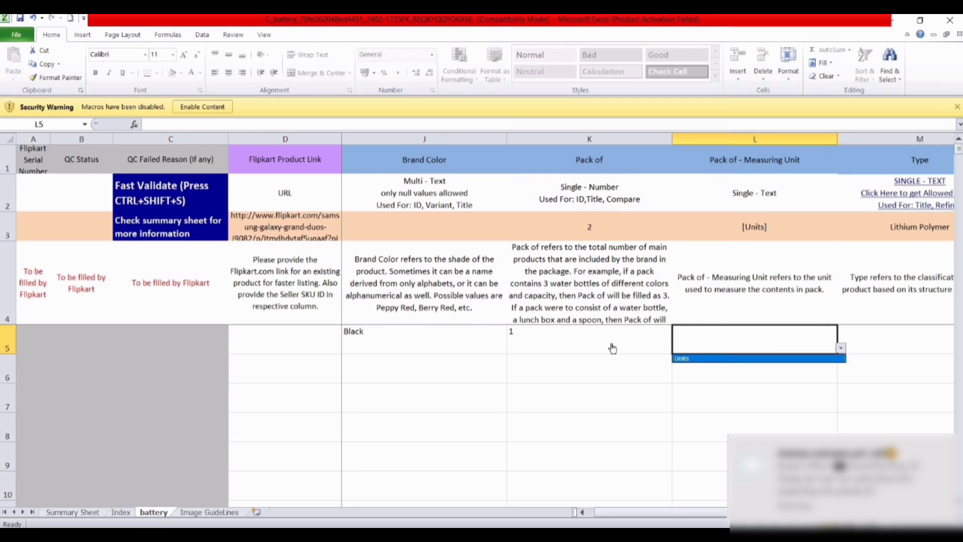
pyautogui.click(680, 358)
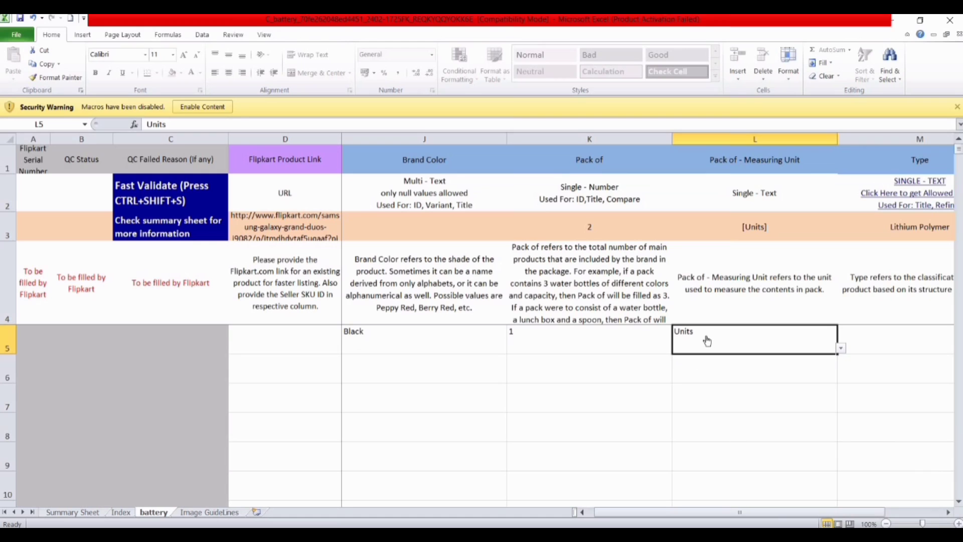
# - Copy the allowed value Lithium from the Index sheet into the Type cell of row 5 in the battery sheet
pyautogui.click(869, 337)
pyautogui.press('Tab')
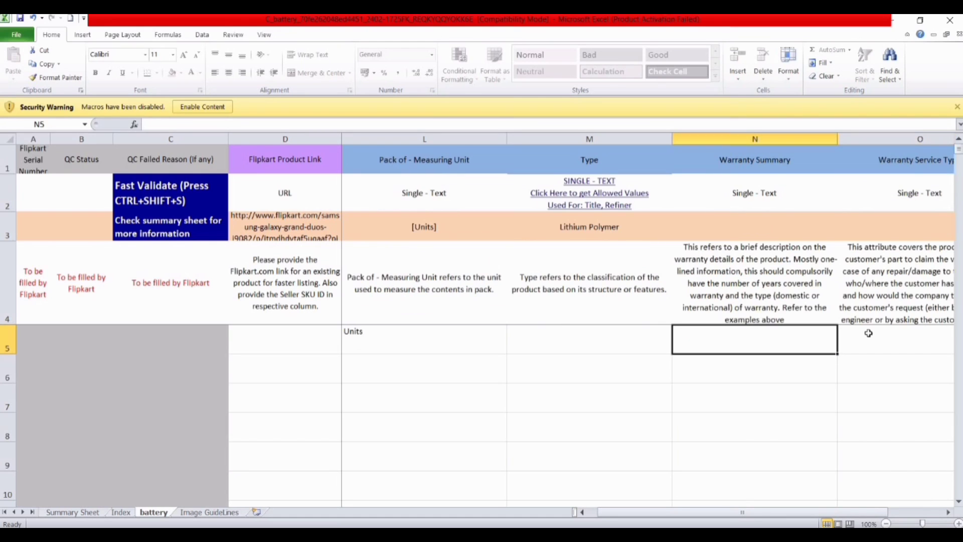
pyautogui.click(616, 340)
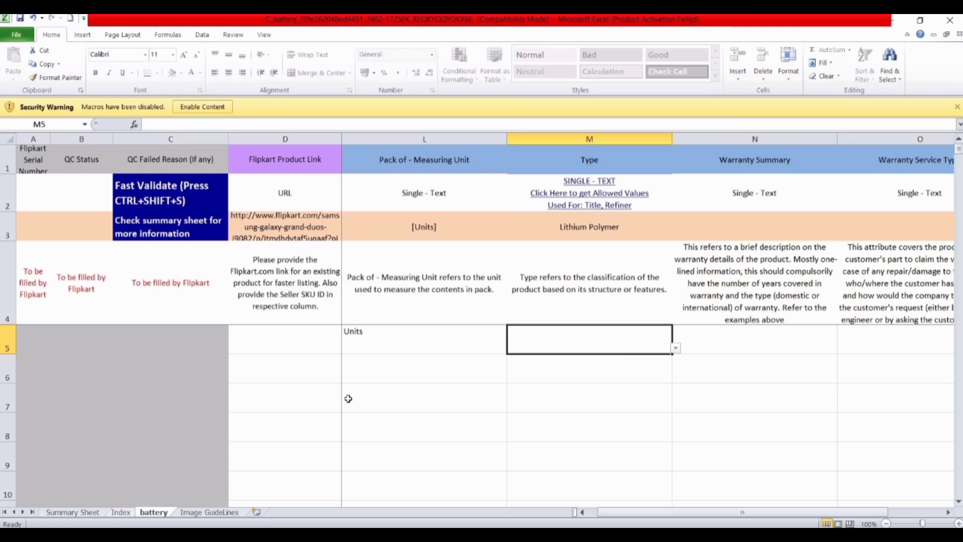
pyautogui.click(120, 512)
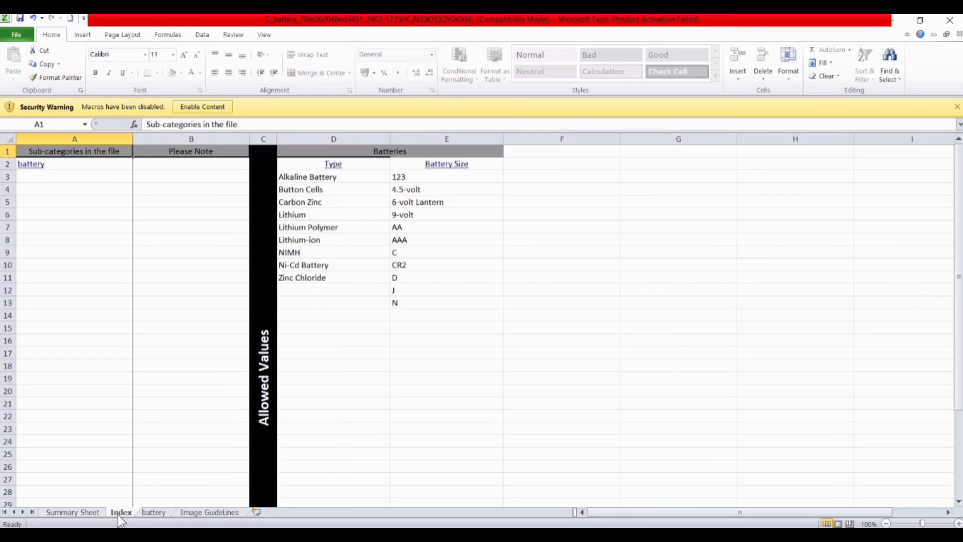
pyautogui.click(363, 219)
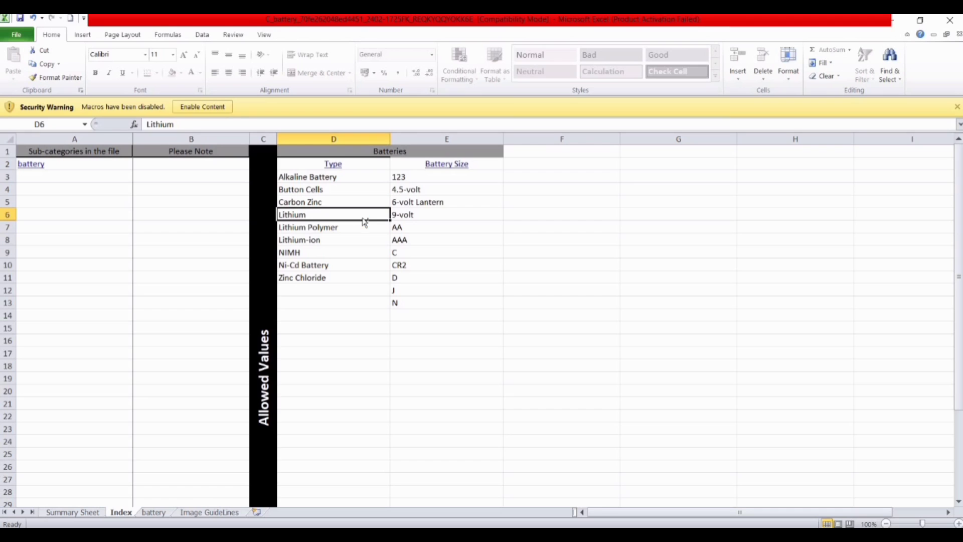
pyautogui.hotkey('ctrl', 'c')
pyautogui.click(153, 512)
pyautogui.click(570, 342)
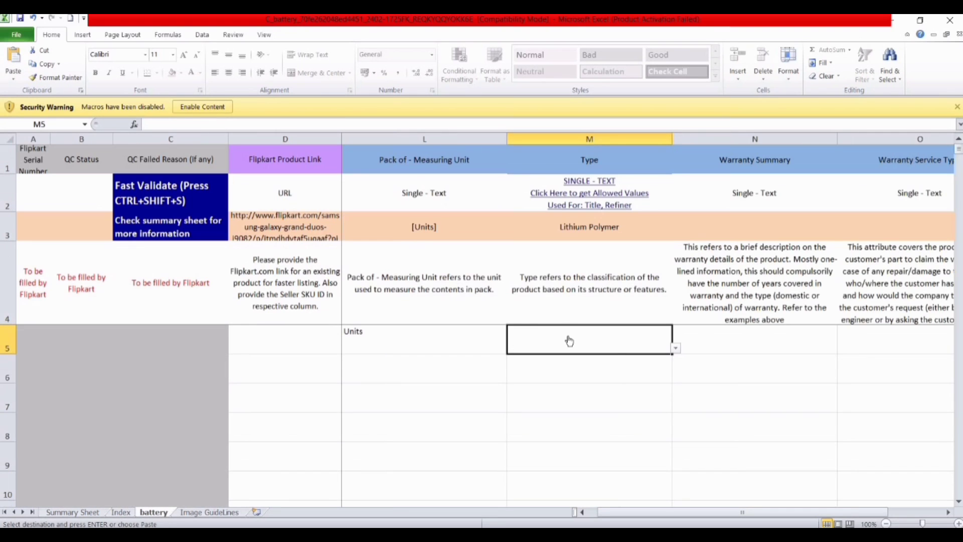
pyautogui.hotkey('alt', 'Down')
pyautogui.press('Escape')
pyautogui.hotkey('ctrl', 'v')
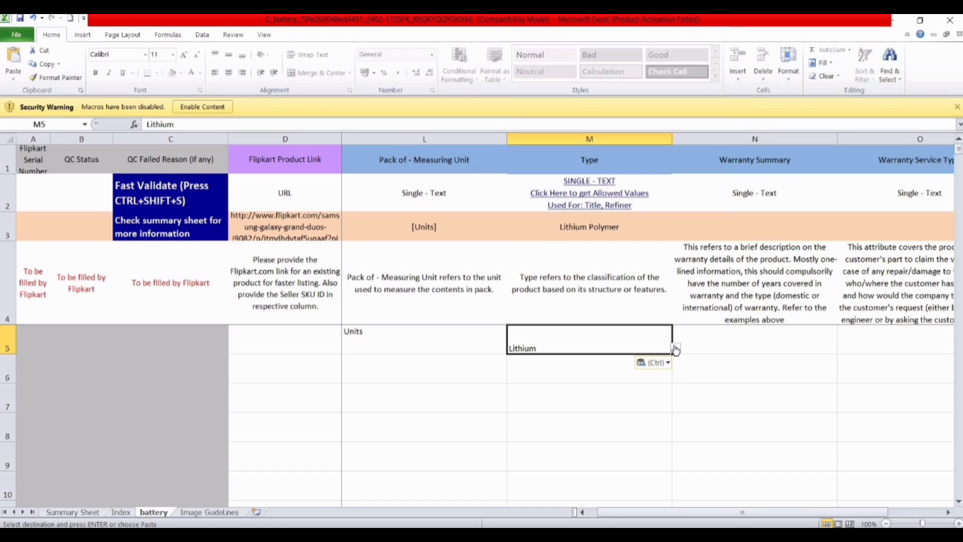
# - Mark Warranty Summary and Not Covered in Warranty as NA, and Warranty Service Type and Covered in Warranty as Na, in row 5
pyautogui.click(712, 330)
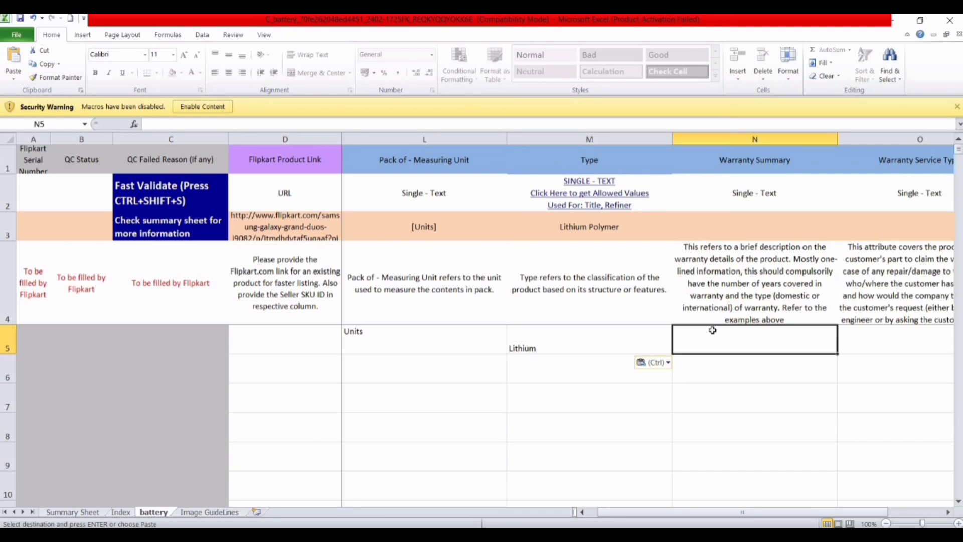
pyautogui.press('Right')
pyautogui.click(565, 343)
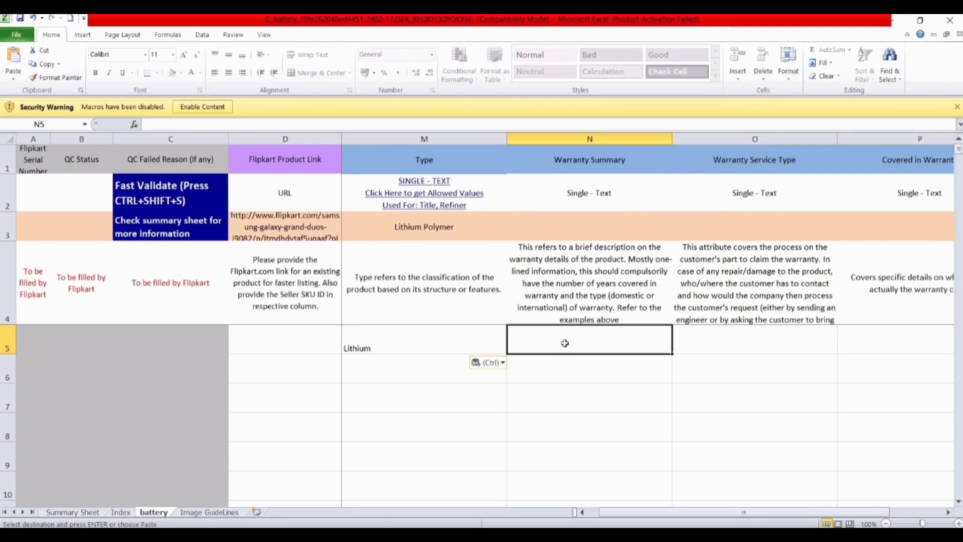
pyautogui.write('NA')
pyautogui.press('Tab')
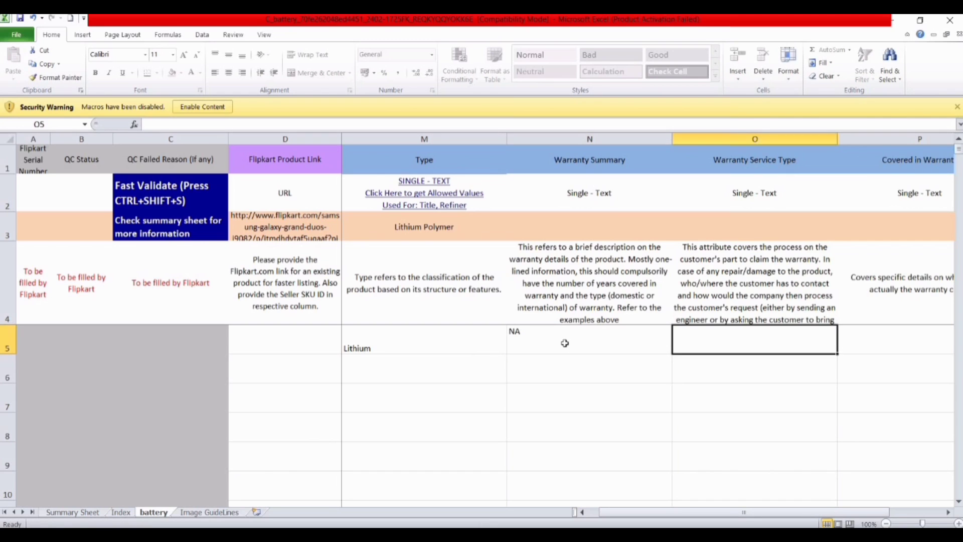
pyautogui.write('Na')
pyautogui.press('Tab')
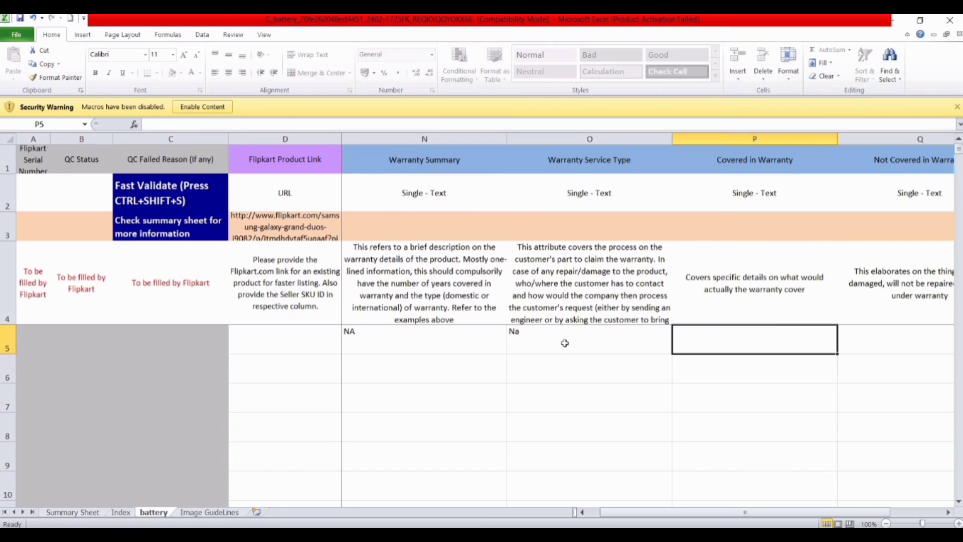
pyautogui.write('Na')
pyautogui.press('Tab')
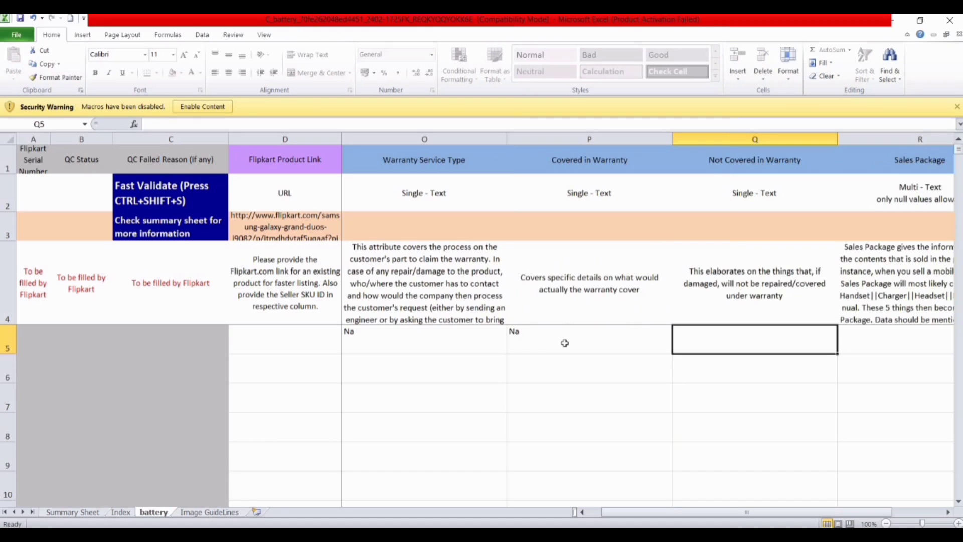
pyautogui.write('NA')
pyautogui.press('Tab')
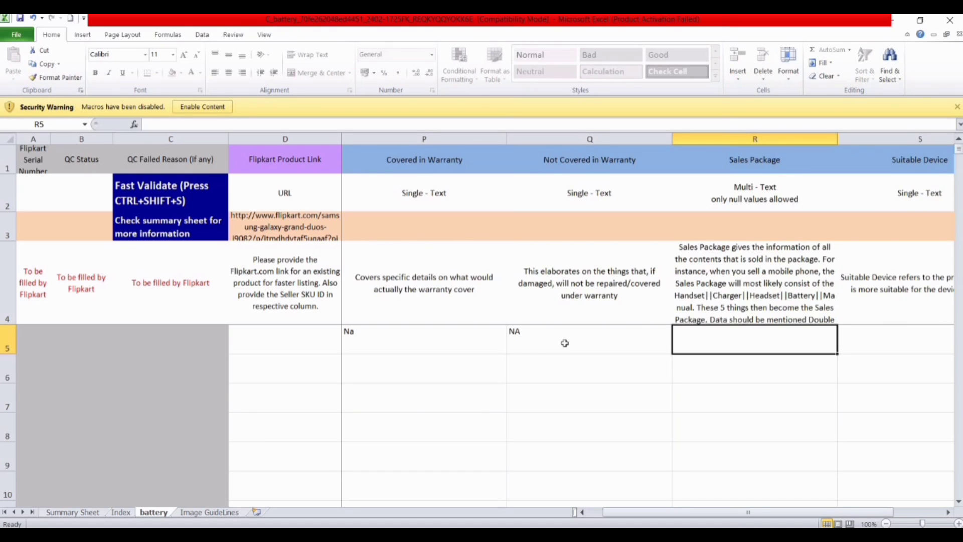
# - Set row 5's Sales Package to 1 and Suitable Device to Smart Watch
pyautogui.write('1')
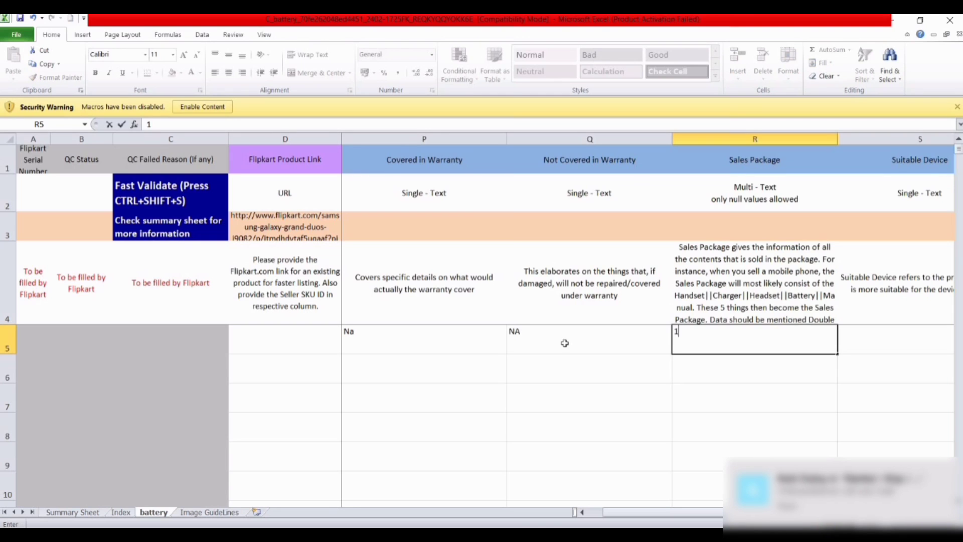
pyautogui.press('Tab')
pyautogui.write('1')
pyautogui.press('Escape')
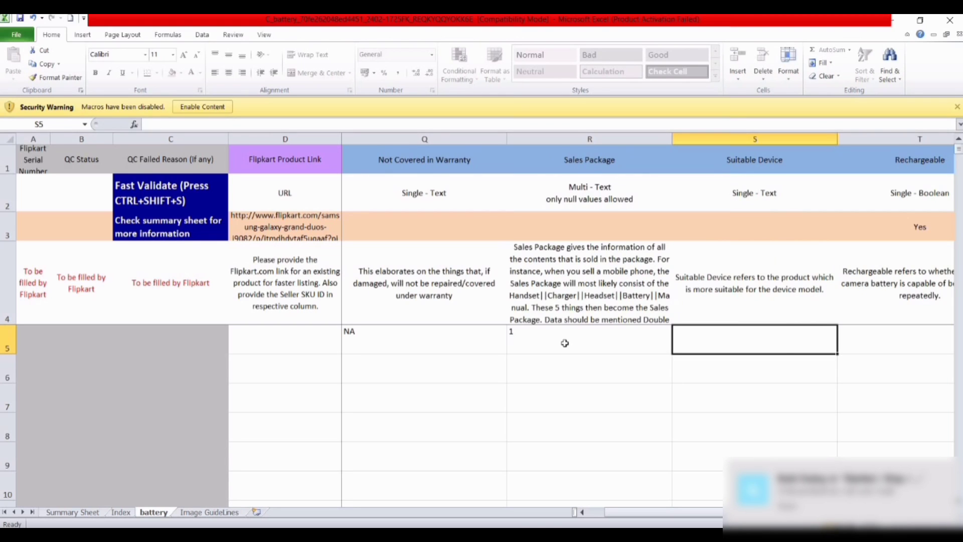
pyautogui.write('Smar')
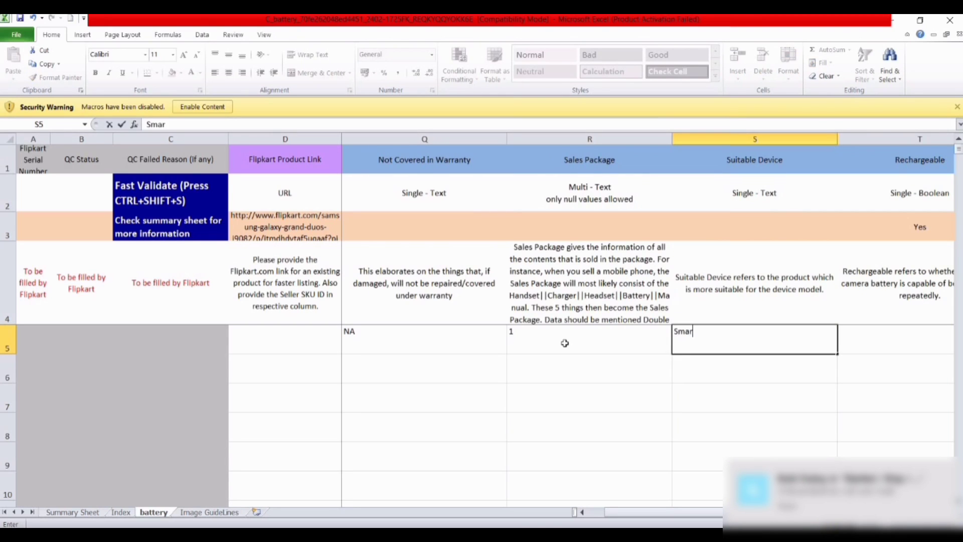
pyautogui.write('t Watch')
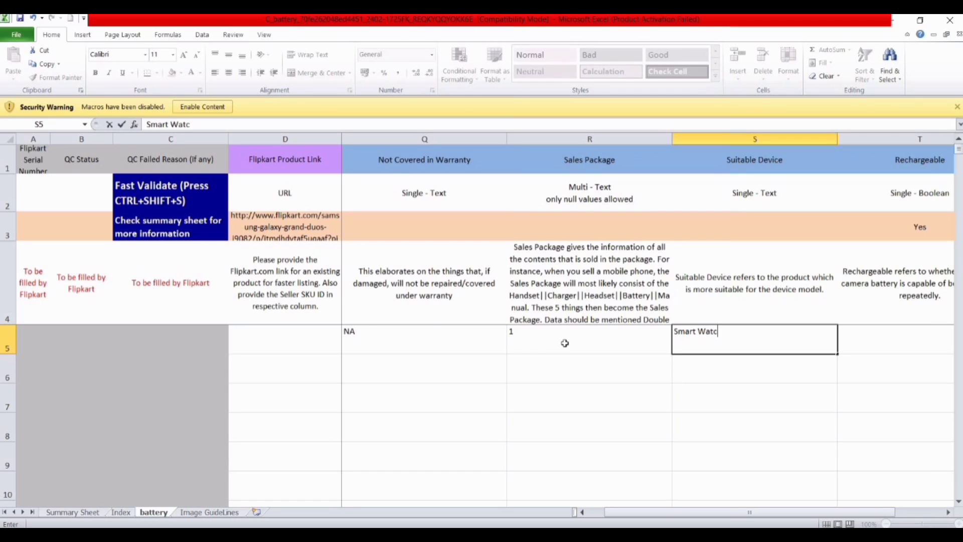
pyautogui.press('Tab')
# - Set row 5's Rechargeable value to Yes
pyautogui.hotkey('alt', 'Down')
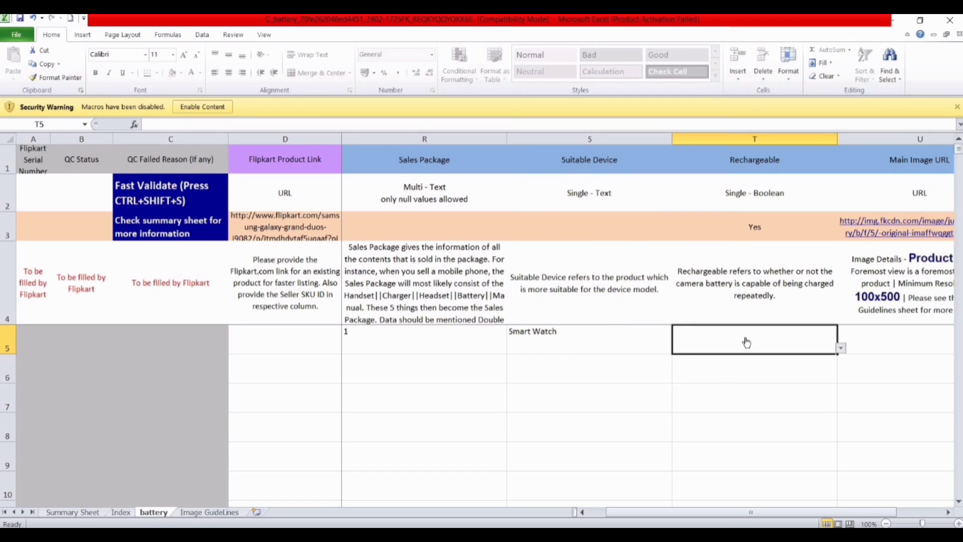
pyautogui.click(724, 359)
pyautogui.press('Tab')
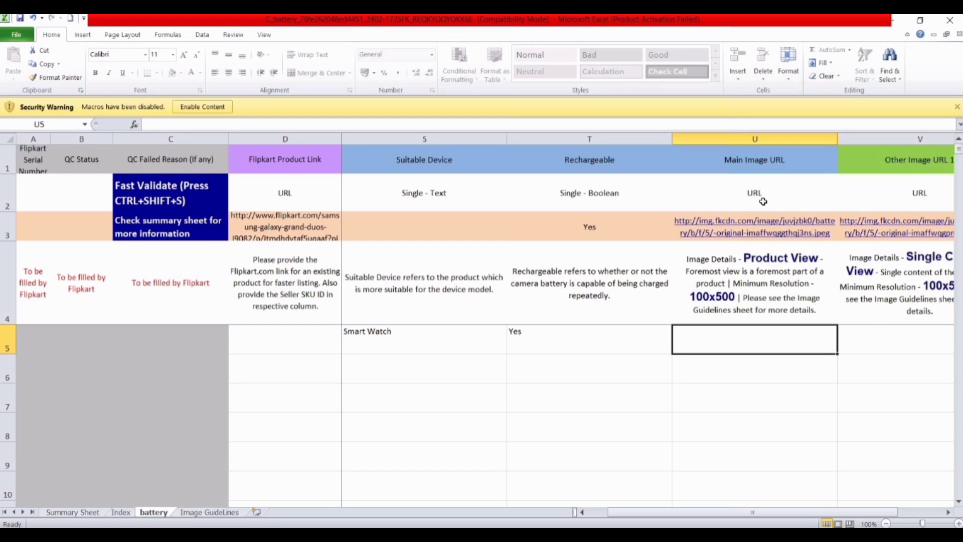
# - Switch to Chrome and open the Postimages image hosting site beside the Seller Dashboard page
pyautogui.hotkey('alt', 'Tab')
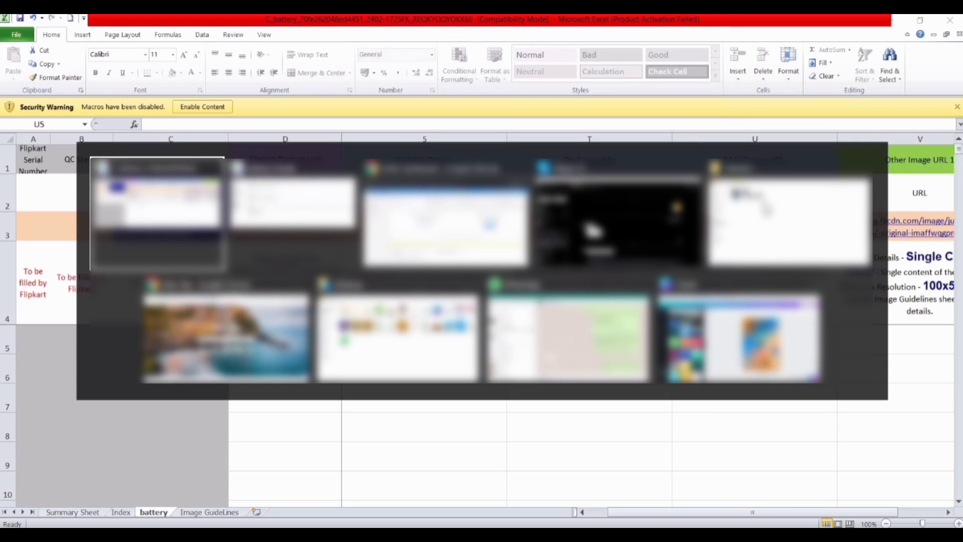
pyautogui.hotkey('alt', 'Tab')
pyautogui.hotkey('alt', 'Tab')
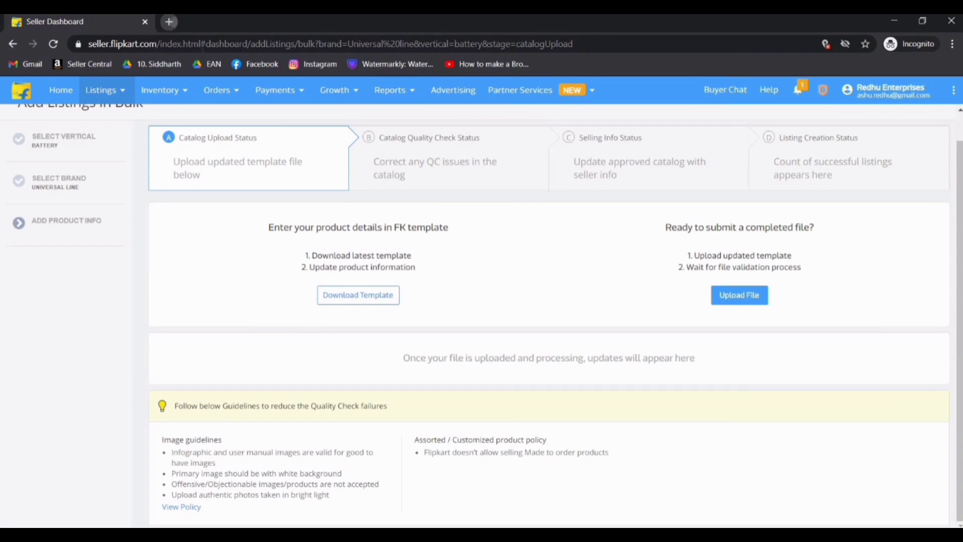
pyautogui.click(175, 21)
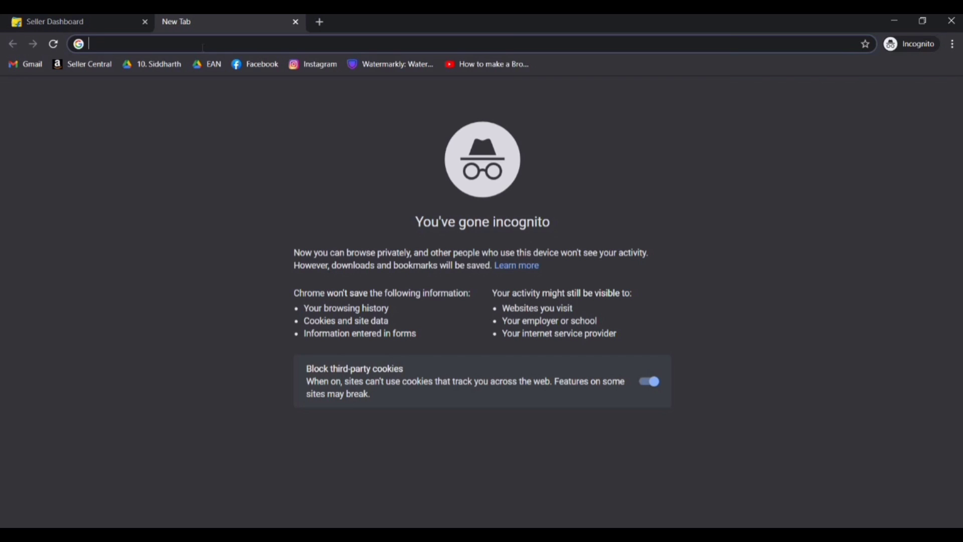
pyautogui.write('post')
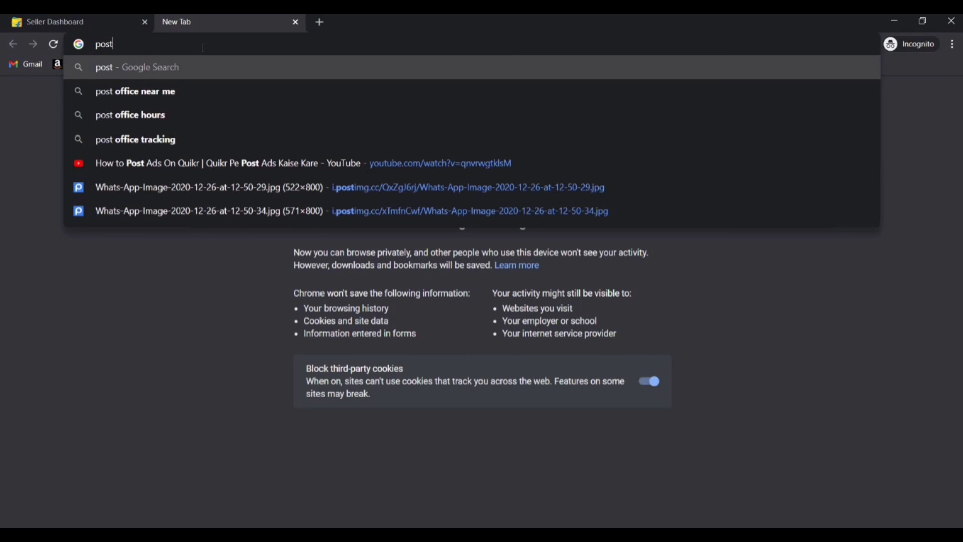
pyautogui.write('image')
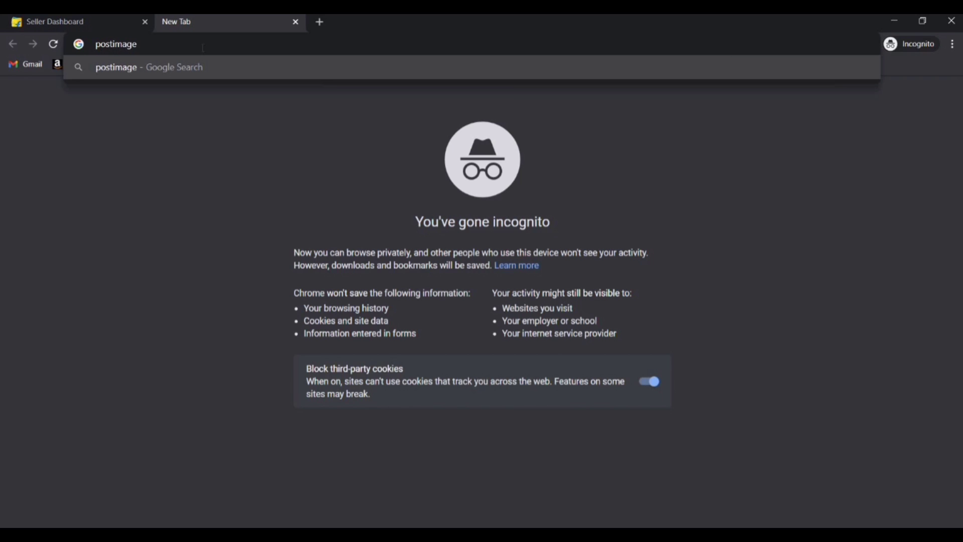
pyautogui.press('Return')
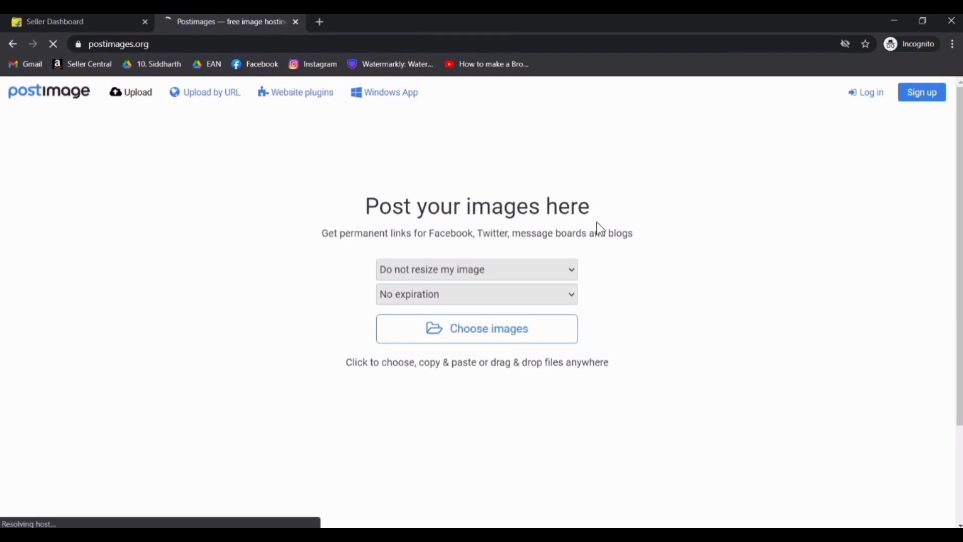
# - Upload the battery product image 1.jpg to Postimages
pyautogui.click(467, 331)
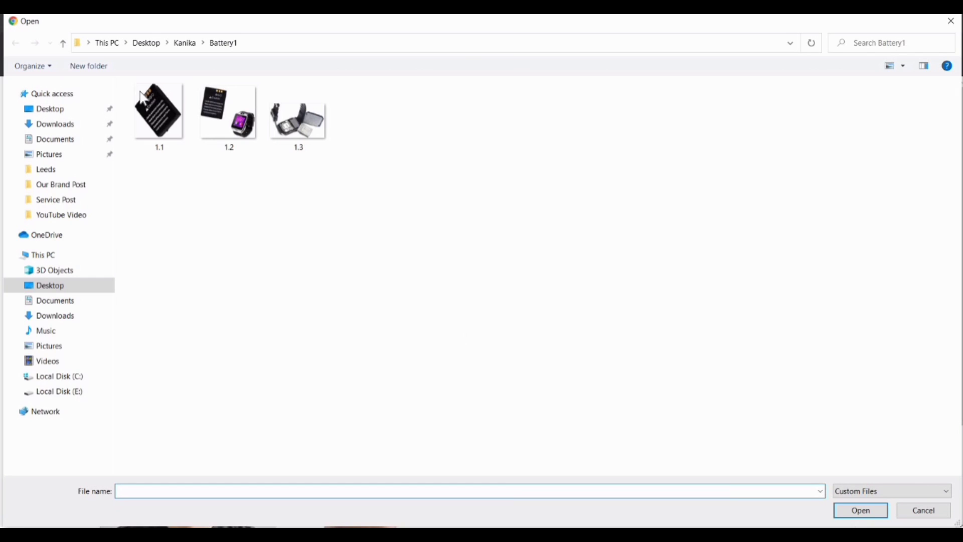
pyautogui.click(188, 50)
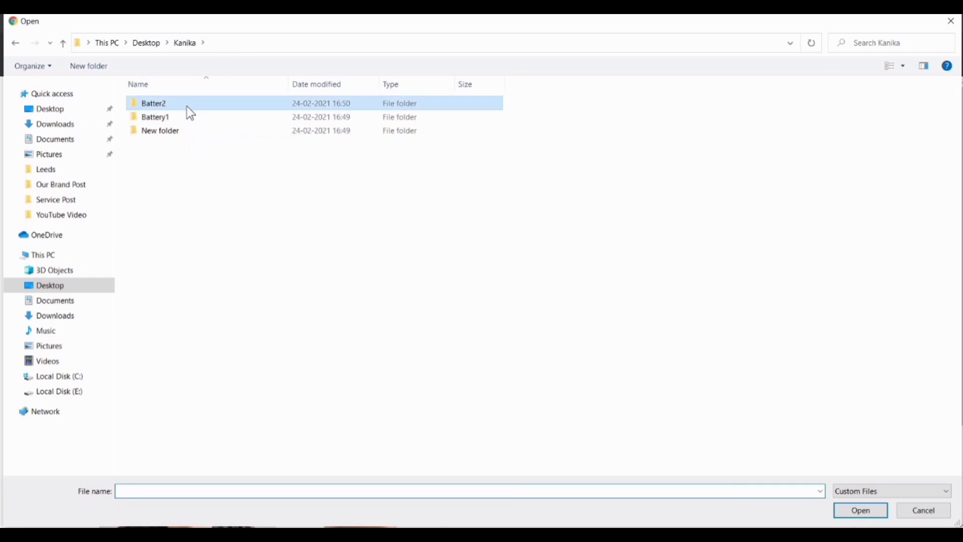
pyautogui.doubleClick(186, 113)
pyautogui.doubleClick(169, 128)
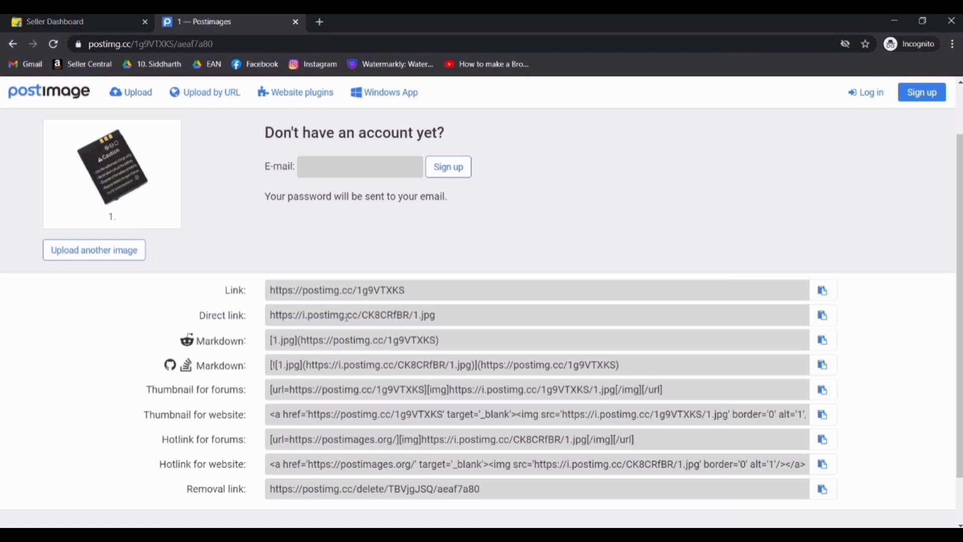
# - Copy the uploaded image's direct link into the Main Image URL cell of row 5 in the Excel battery sheet
pyautogui.click(346, 316)
pyautogui.hotkey('ctrl', 'c')
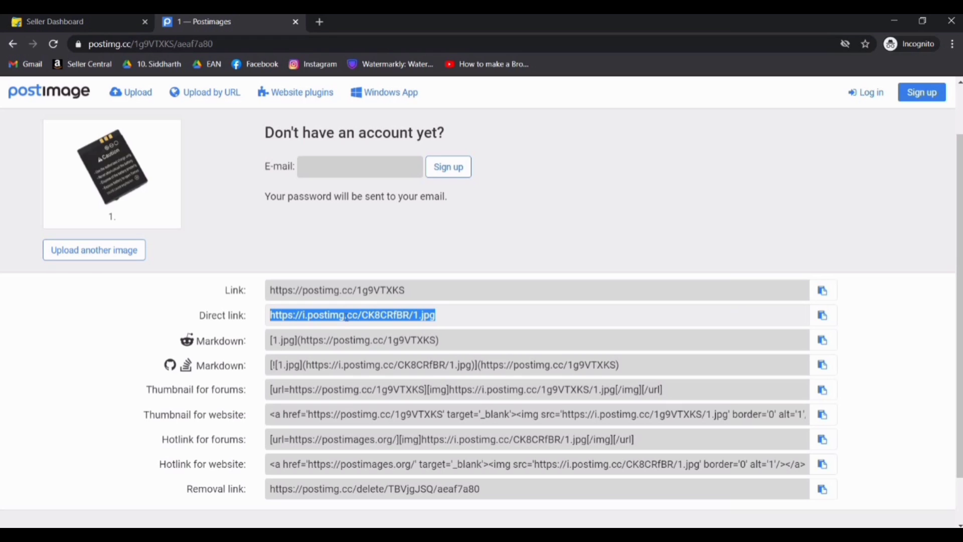
pyautogui.hotkey('alt', 'Tab')
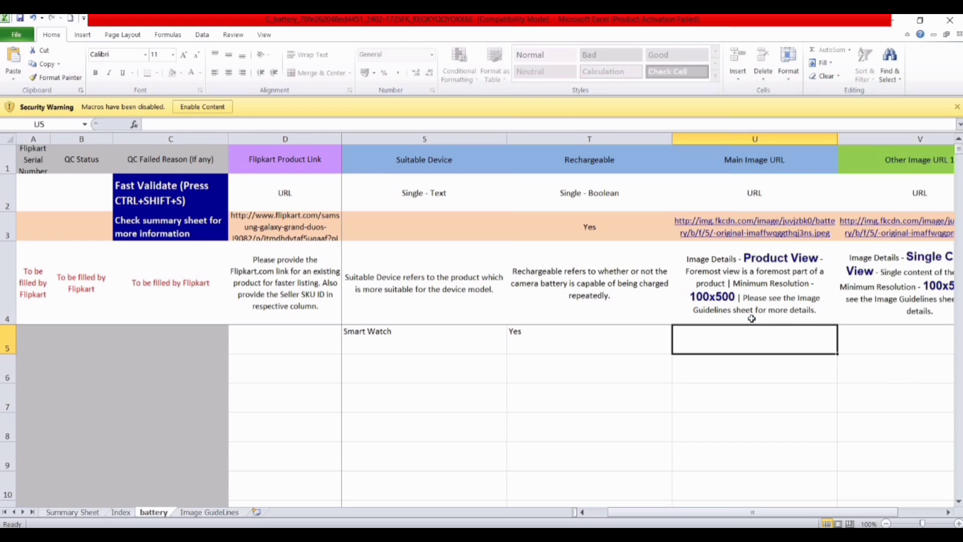
pyautogui.hotkey('ctrl', 'v')
pyautogui.press('Tab')
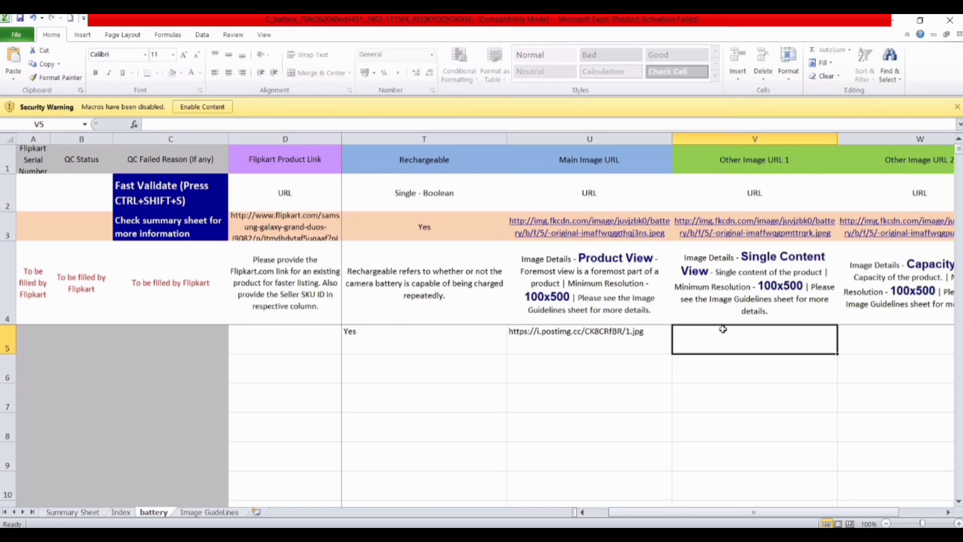
# - Skip the other image URLs and Group ID, and set row 5's Capacity (mAh) to 380
pyautogui.hscroll(1, 723, 329)
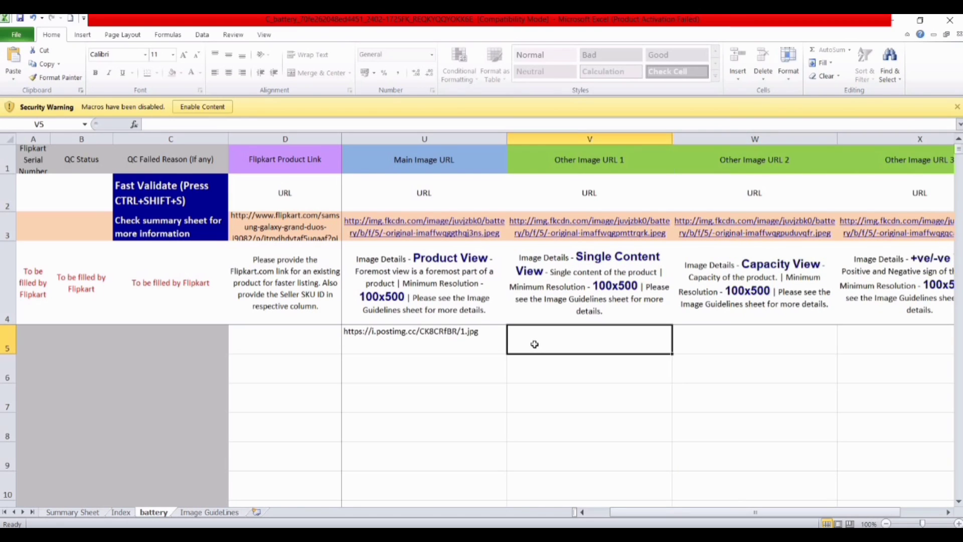
pyautogui.press('Right')
pyautogui.press('Right')
pyautogui.press('Right')
pyautogui.press('Right')
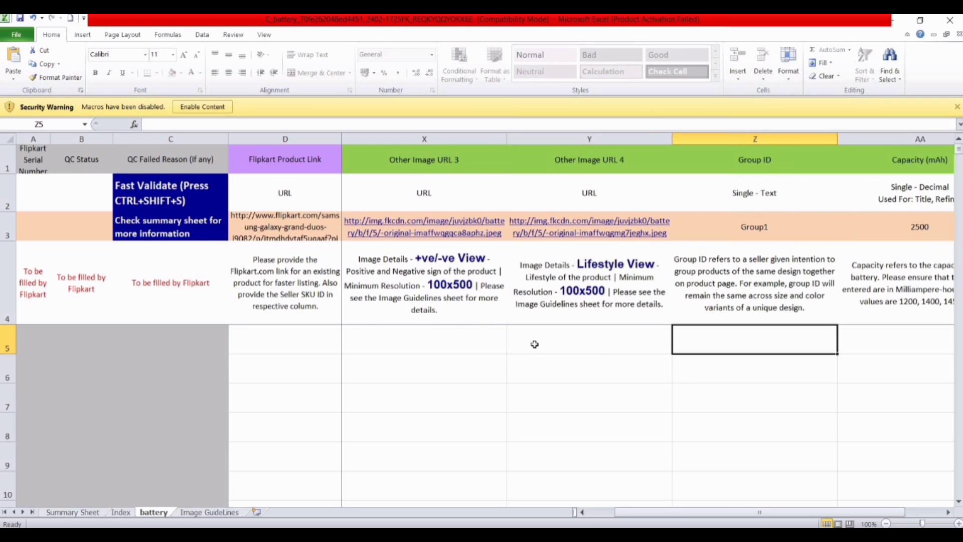
pyautogui.hscroll(1, 703, 335)
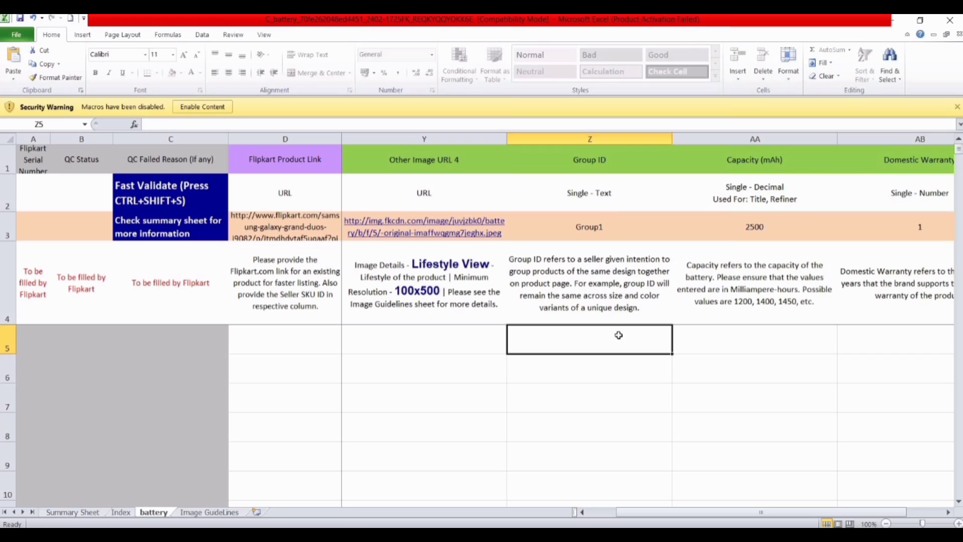
pyautogui.press('Right')
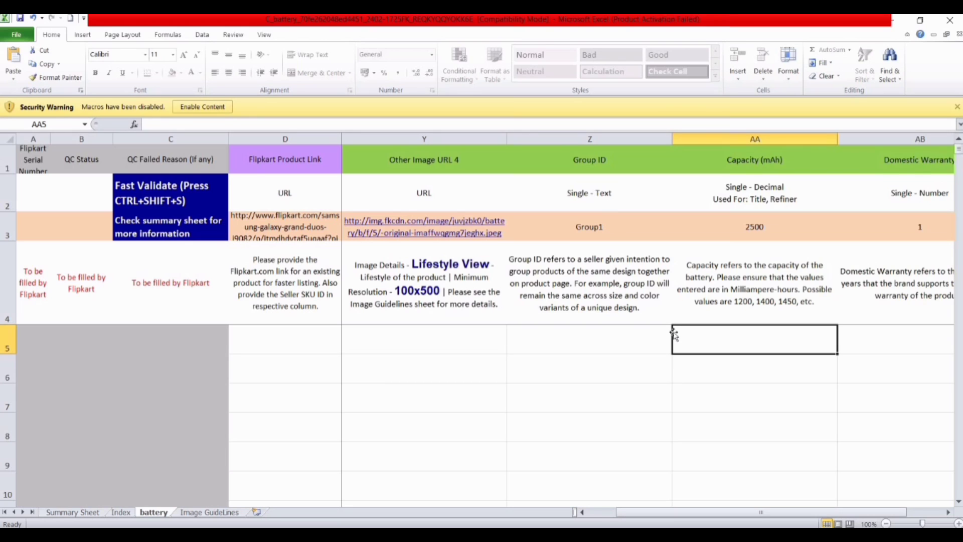
pyautogui.press('Right')
pyautogui.click(581, 339)
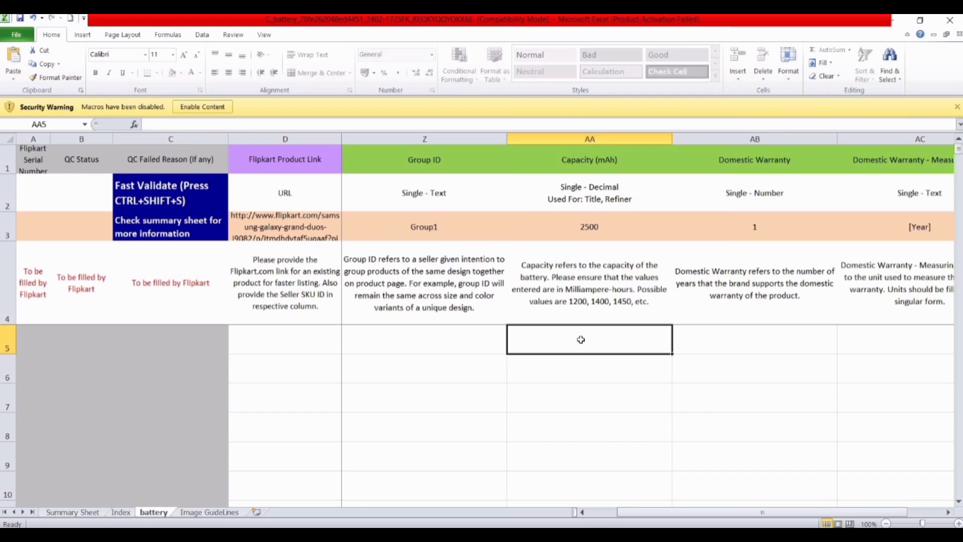
pyautogui.write('380')
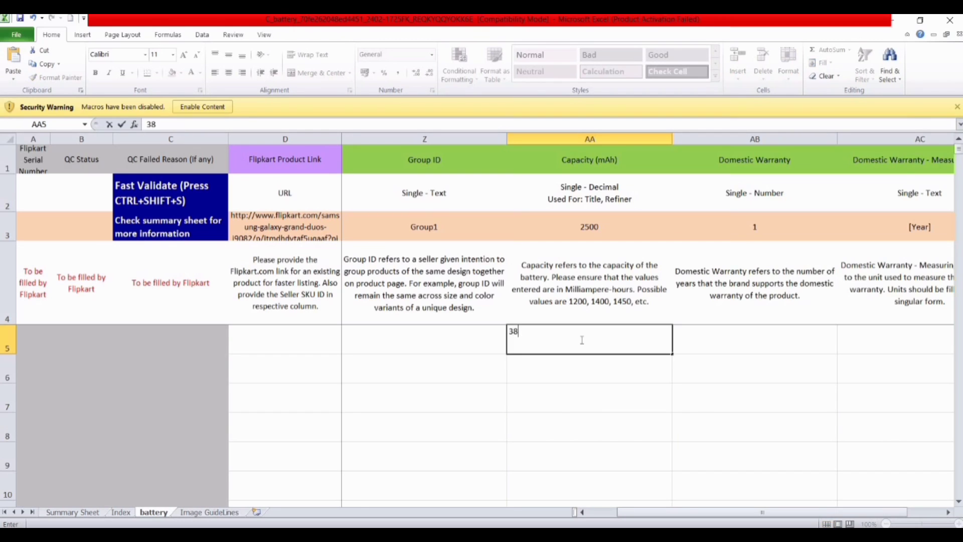
pyautogui.press('Right')
# - Look through the optional columns of row 5 from the domestic warranty unit to Search Keywords
pyautogui.press('Right')
pyautogui.press('Right')
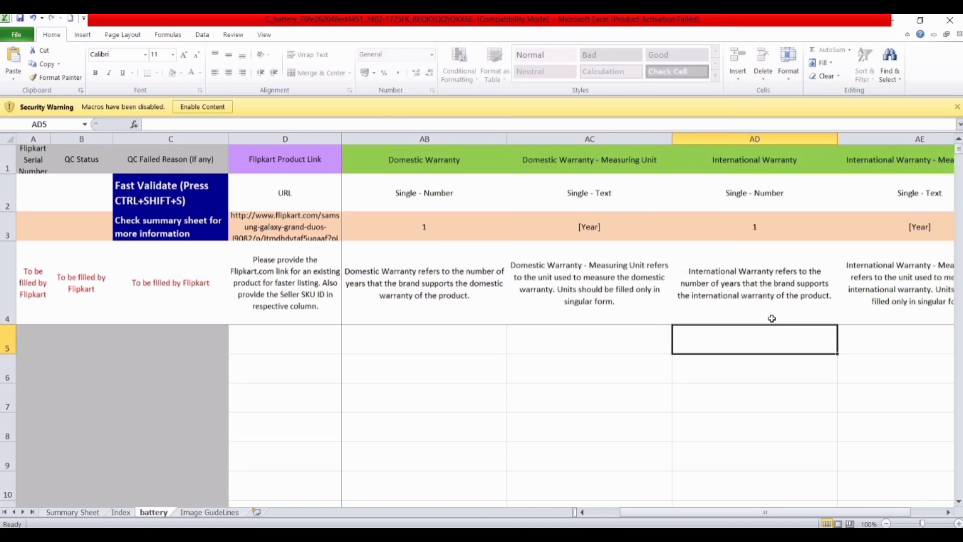
pyautogui.press('Right')
pyautogui.press('Right')
pyautogui.press('Right')
pyautogui.press('Right')
pyautogui.press('Right')
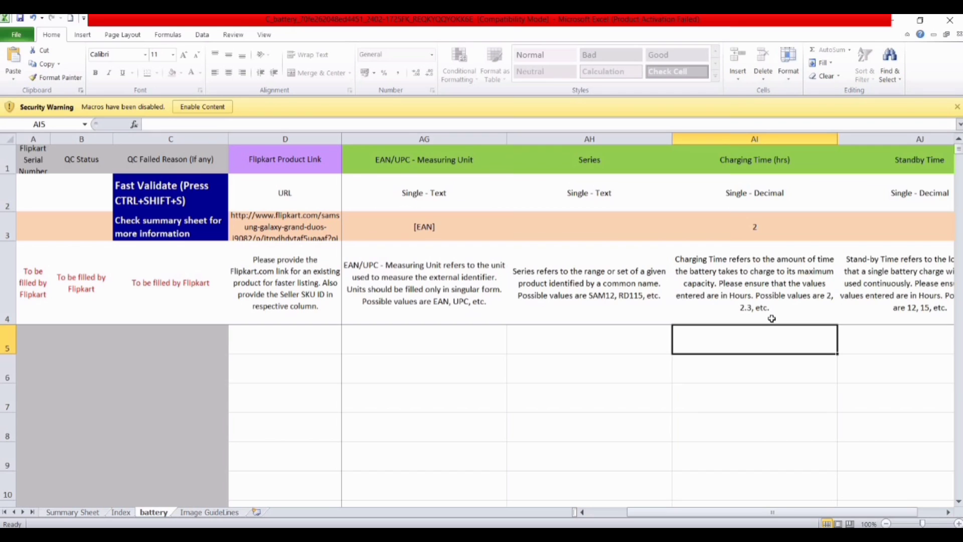
pyautogui.press('Right')
pyautogui.press('Right')
pyautogui.press('Right')
pyautogui.press('Right')
pyautogui.press('Right')
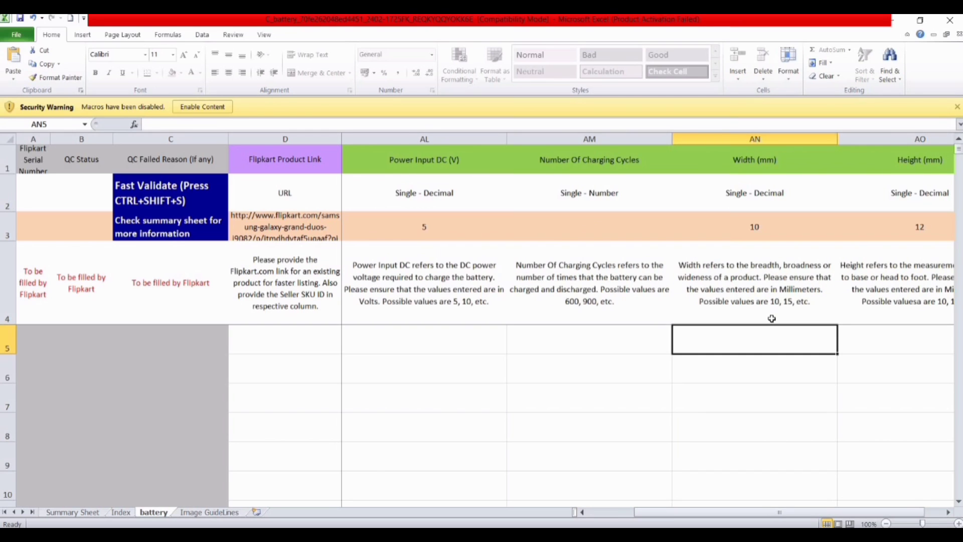
pyautogui.press('Right')
pyautogui.press('Right')
pyautogui.press('Right')
pyautogui.press('Right')
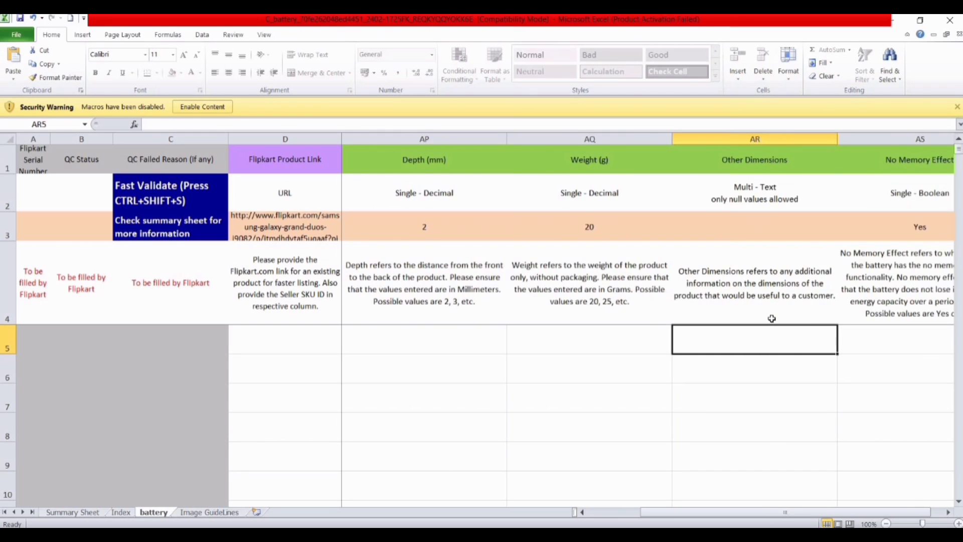
pyautogui.press('Right')
pyautogui.press('Right')
pyautogui.press('Right')
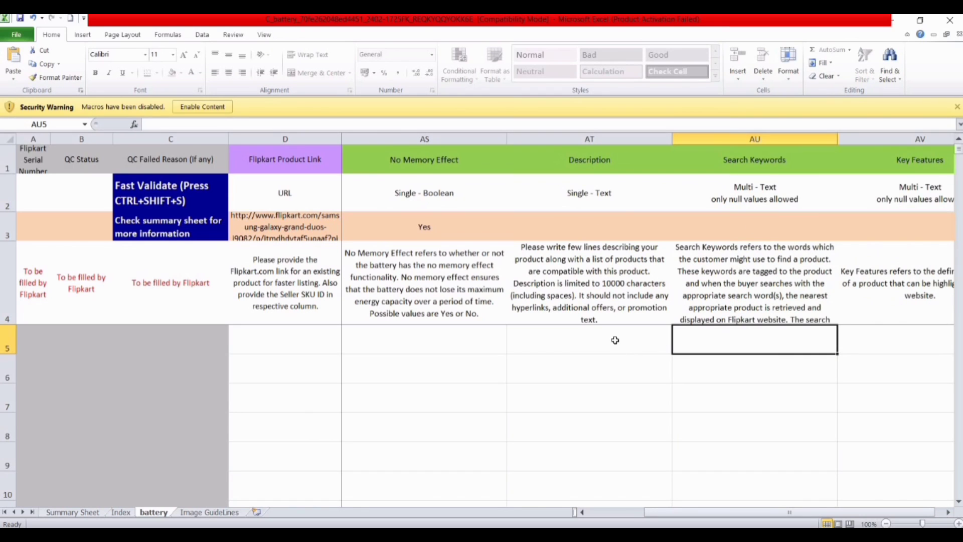
# - Copy the product description from the Battery Details workbook into row 5's Description cell in the battery sheet
pyautogui.click(615, 340)
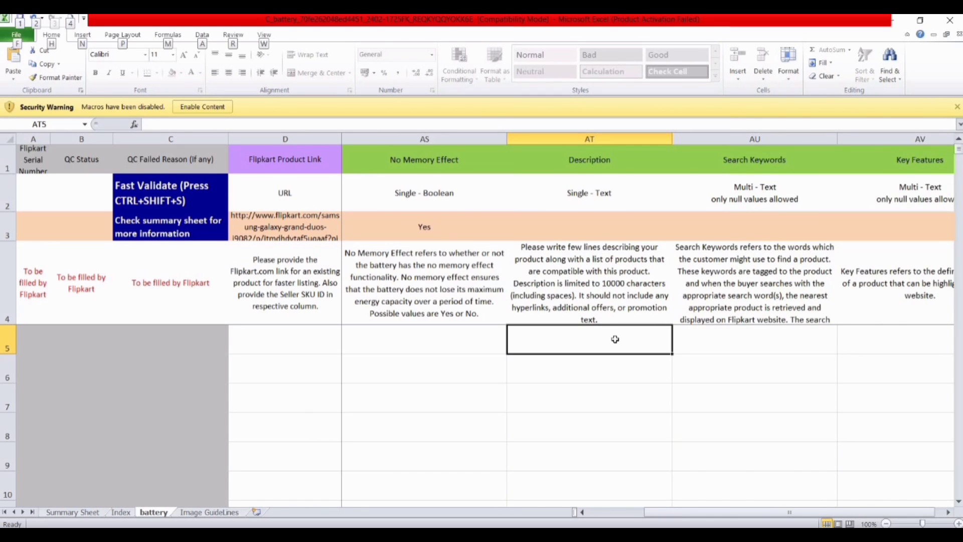
pyautogui.hotkey('alt', 'Tab')
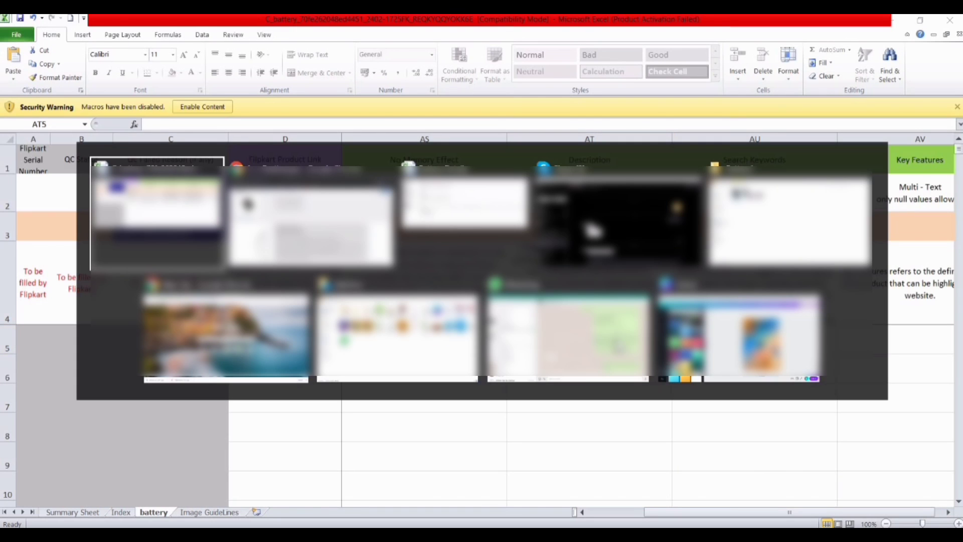
pyautogui.hotkey('alt', 'Tab')
pyautogui.hotkey('alt', 'Tab')
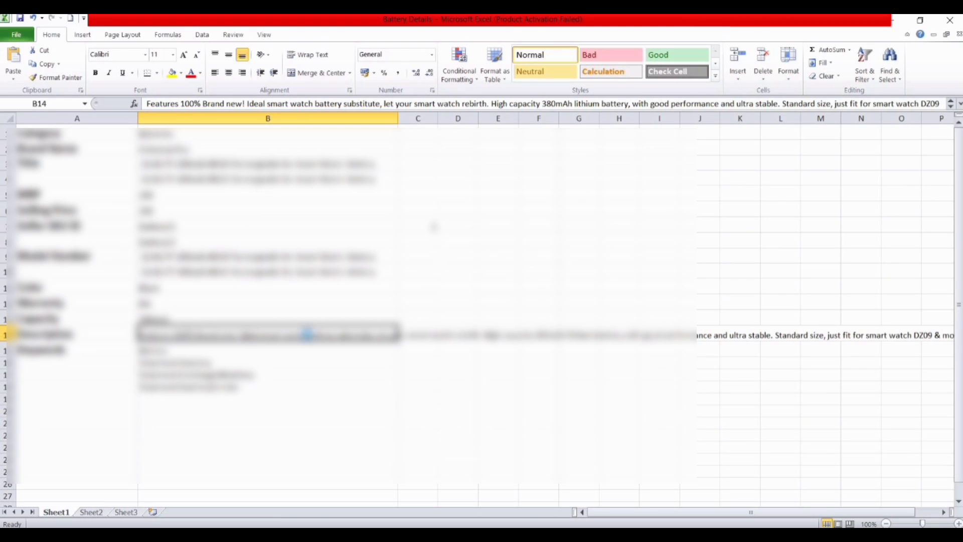
pyautogui.hotkey('ctrl', 'c')
pyautogui.hotkey('alt', 'Tab')
pyautogui.hotkey('alt', 'Tab')
pyautogui.hotkey('alt', 'Tab')
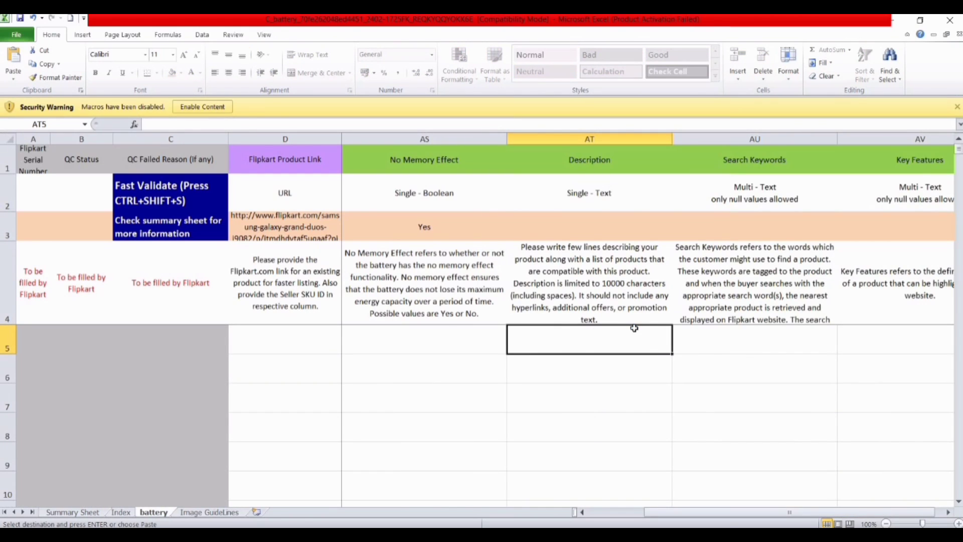
pyautogui.hotkey('ctrl', 'v')
pyautogui.click(699, 363)
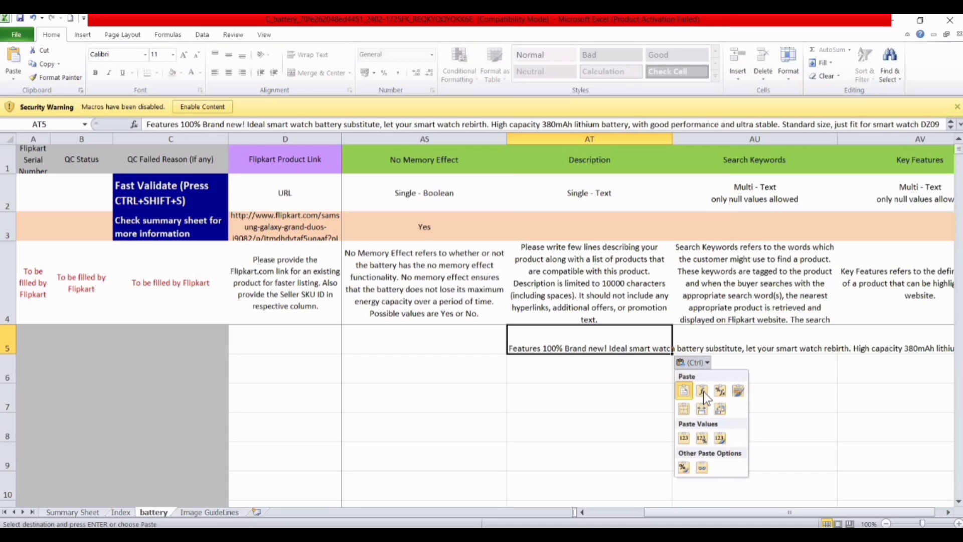
pyautogui.click(697, 340)
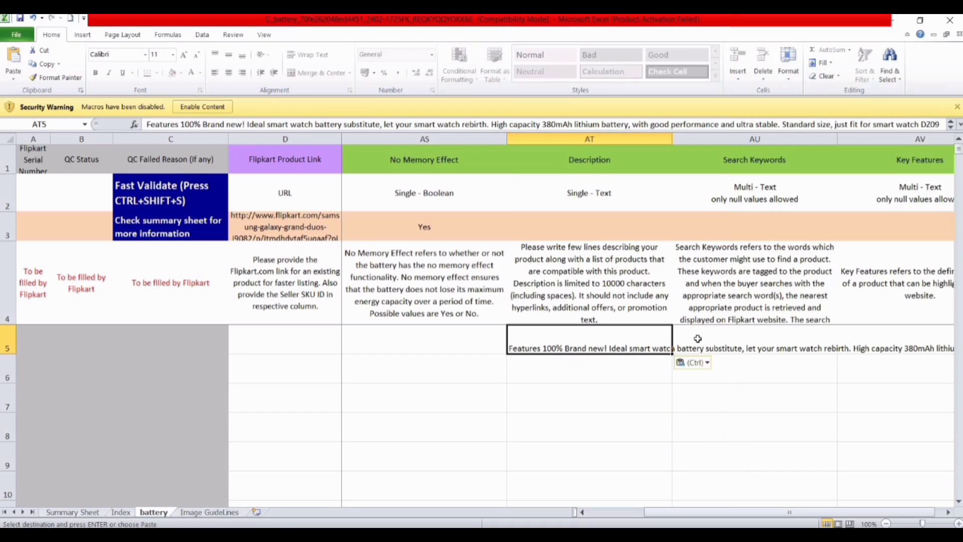
# - Set row 5's Search Keywords to ":WatchBattery::Smartwatchbattery::battery::batteryforsmartWatch::rechargeablebattery:"
pyautogui.click(697, 339)
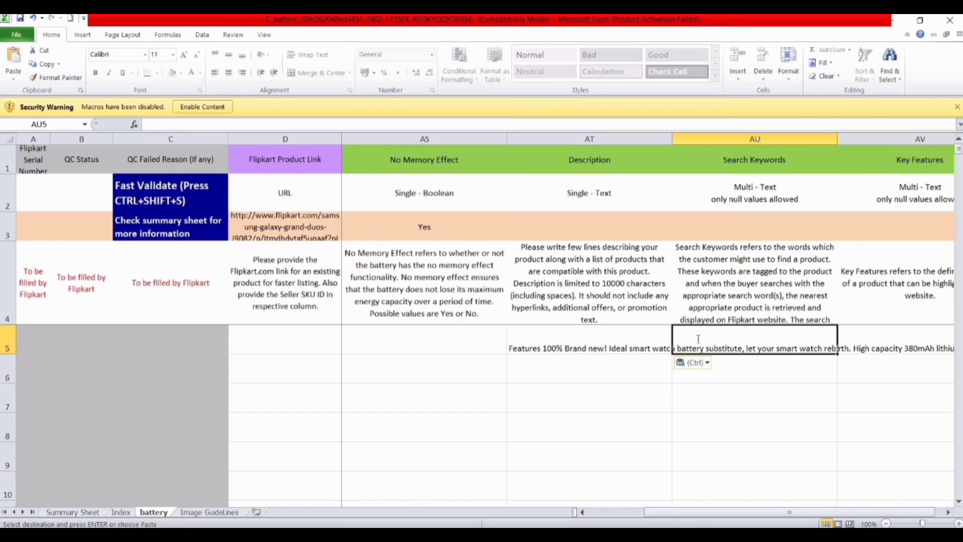
pyautogui.write(':')
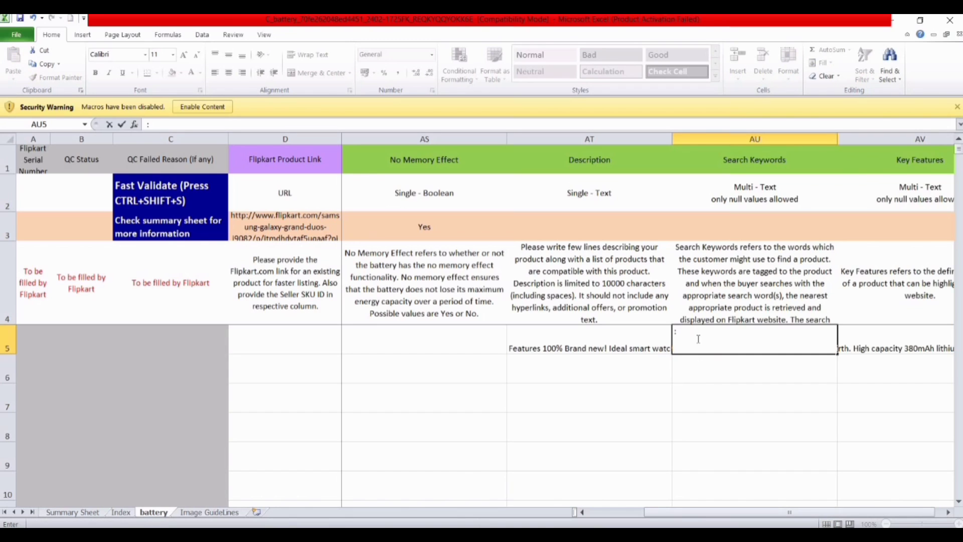
pyautogui.write('WatchBattery')
pyautogui.write('::')
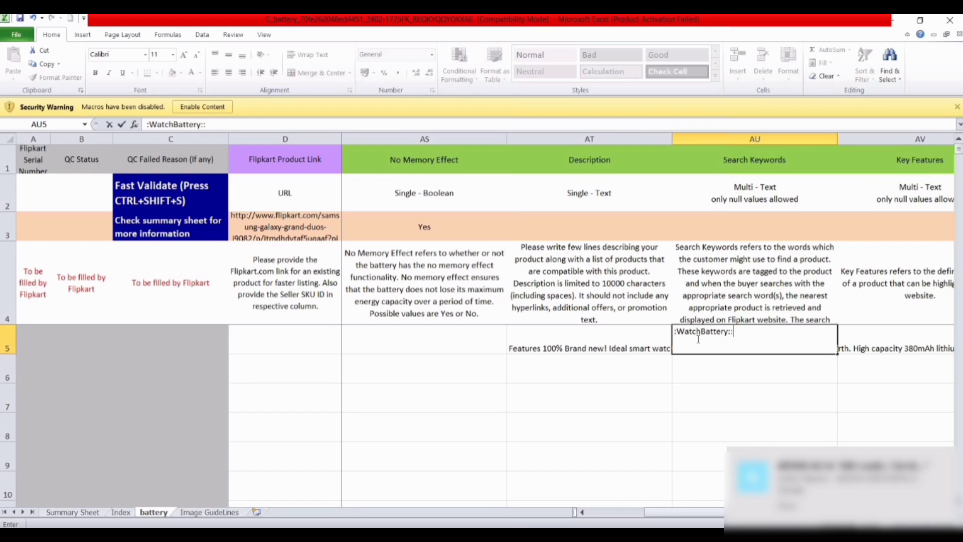
pyautogui.write('Smart')
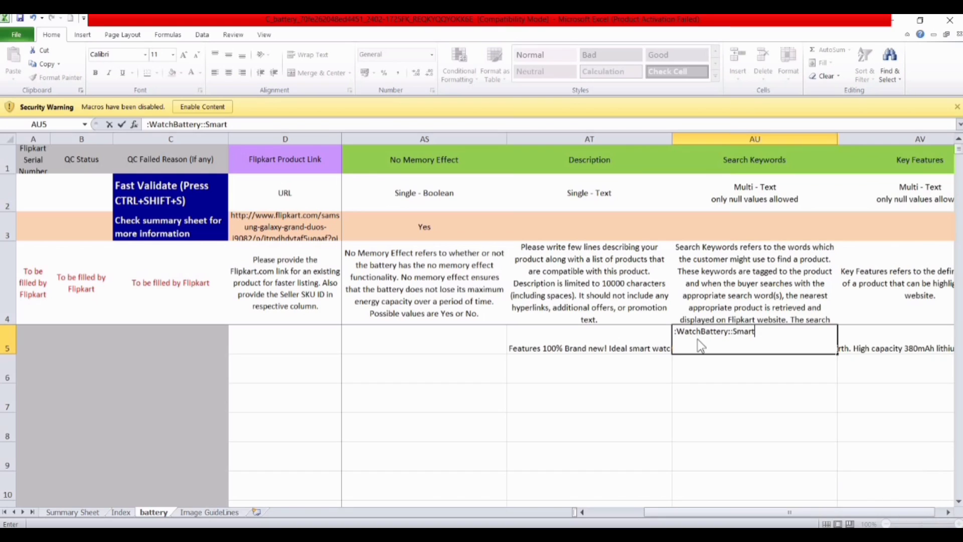
pyautogui.write('watchbattery')
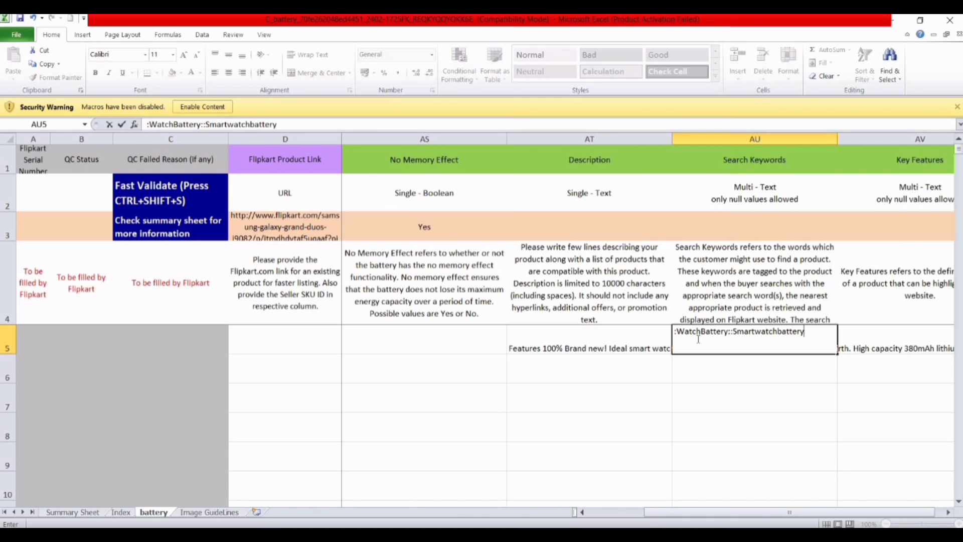
pyautogui.write('::')
pyautogui.write('battery::batteryforsmartWatch::rechargeablebattery:')
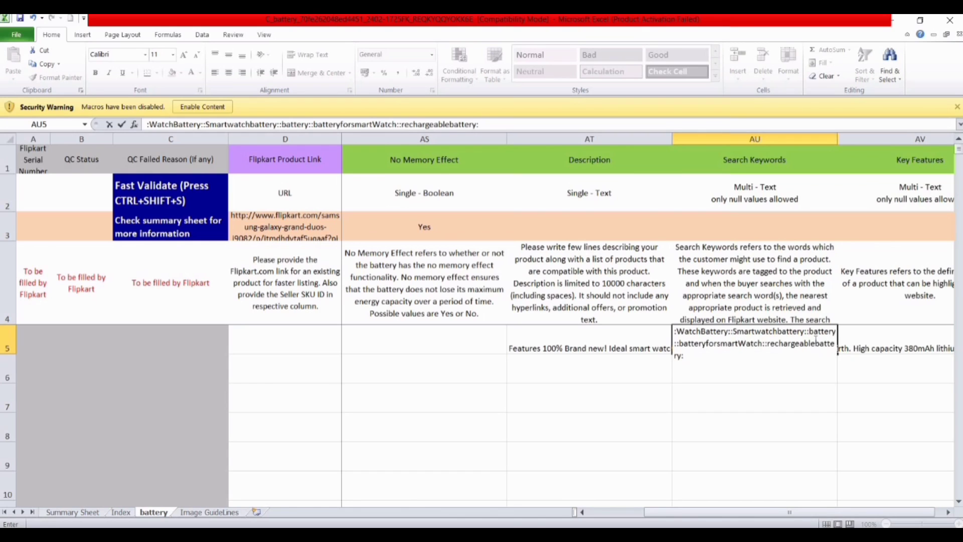
pyautogui.click(694, 389)
pyautogui.click(726, 342)
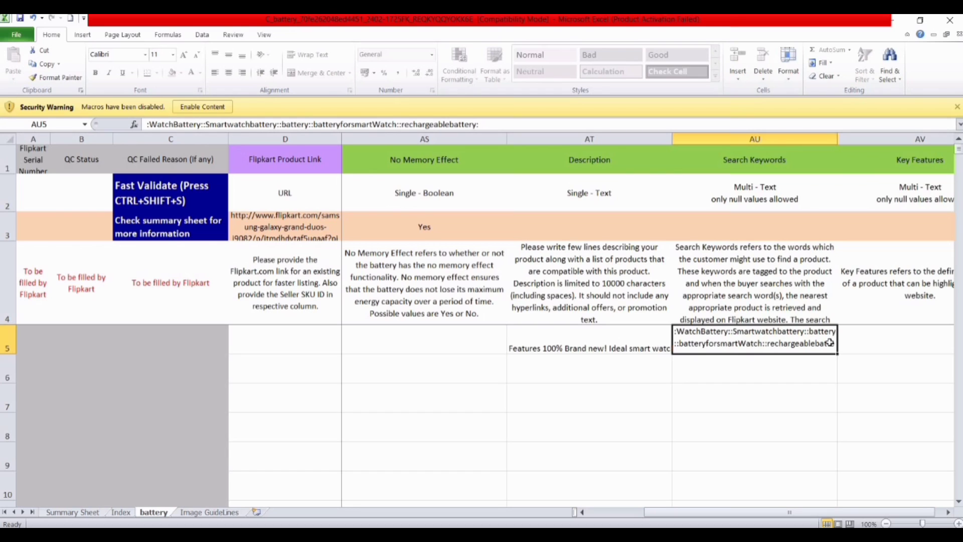
# - Leave row 5's Key Features, Video URL and Maximum Shelf Life cells blank, and set Country of Origin to India
pyautogui.press('Tab')
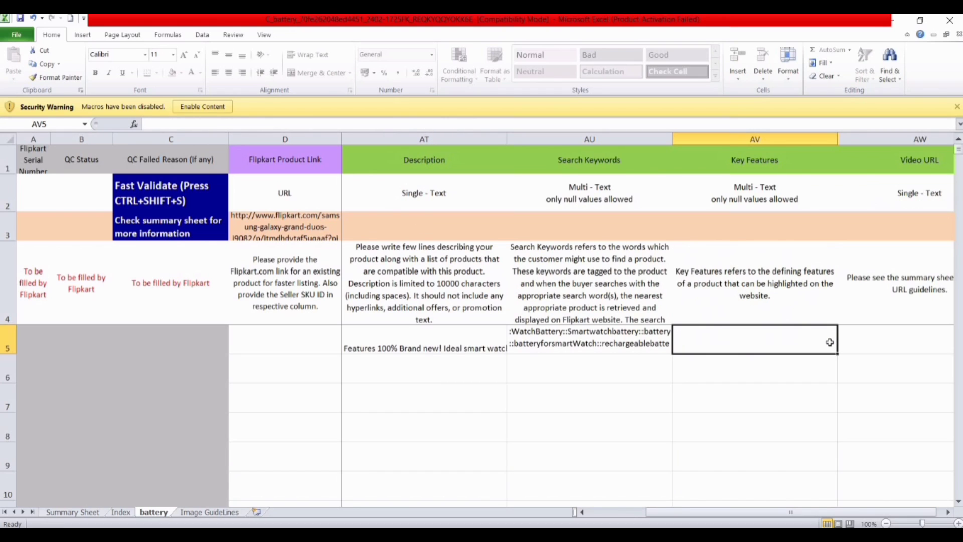
pyautogui.press('Tab')
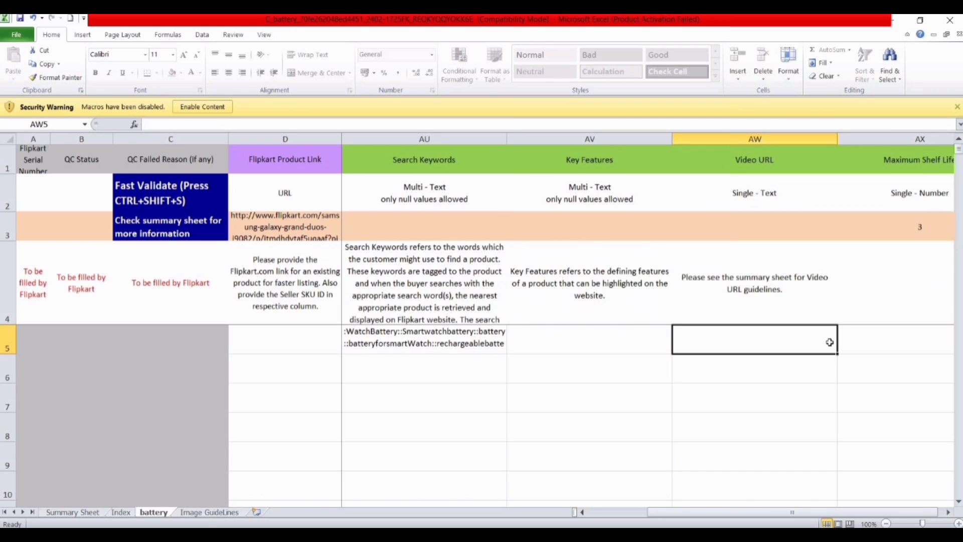
pyautogui.press('Tab')
pyautogui.press('Tab')
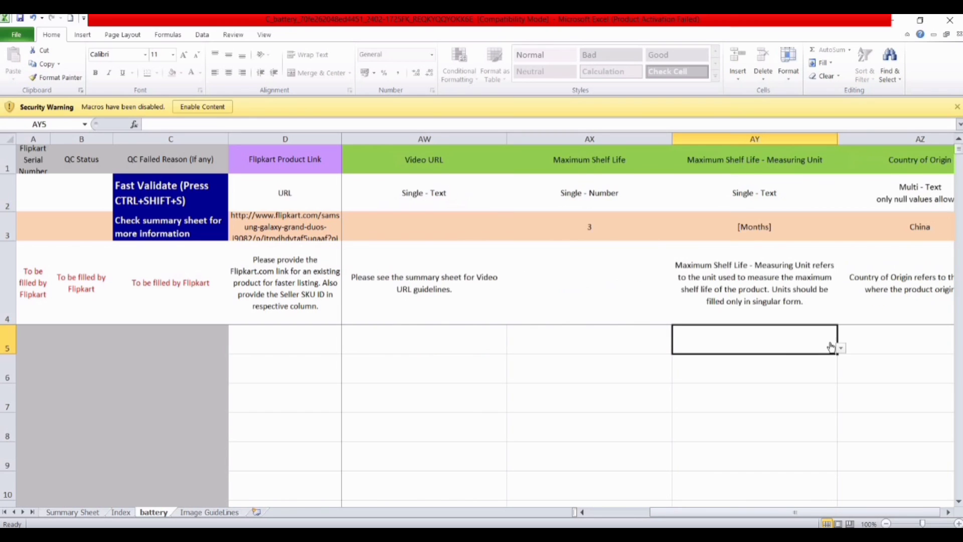
pyautogui.press('Tab')
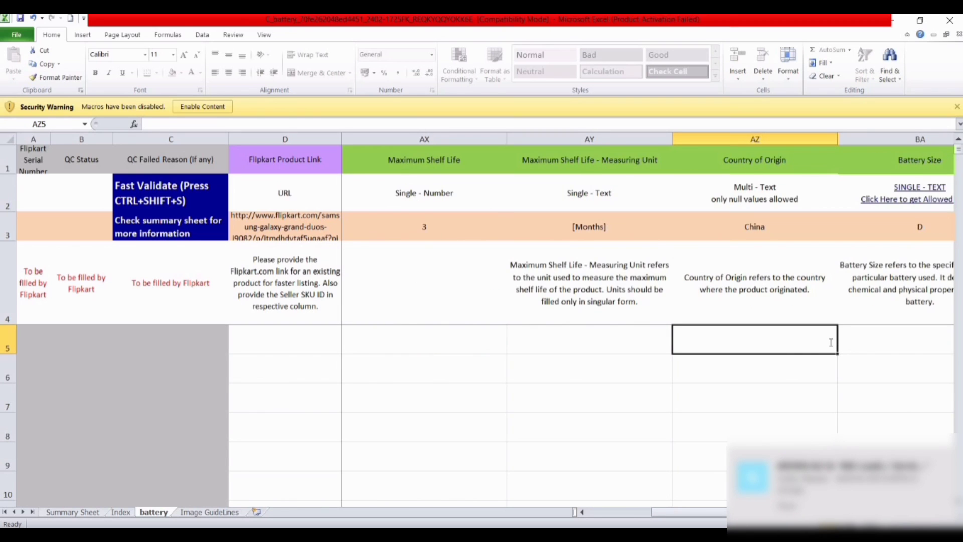
pyautogui.write('Indis')
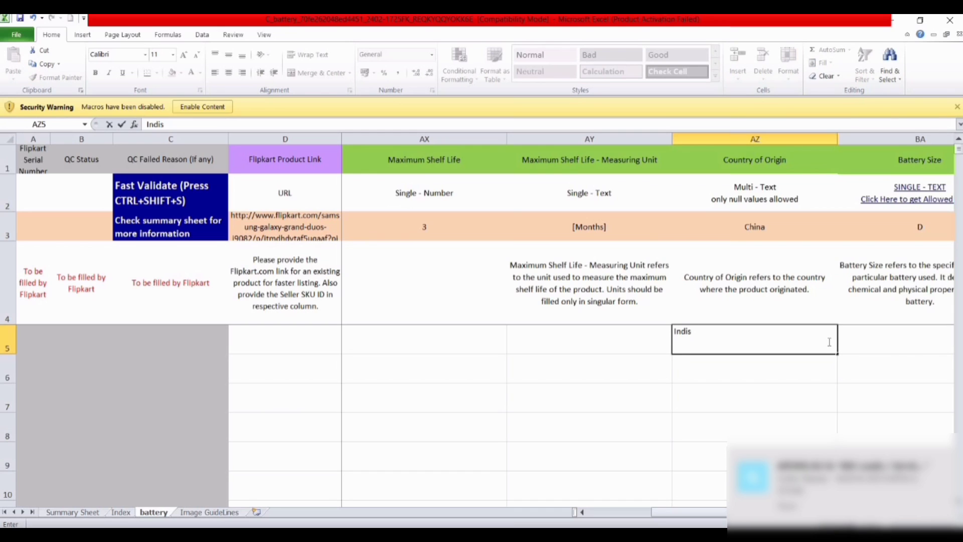
pyautogui.press('BackSpace')
pyautogui.write('a')
# - Set row 5's Battery Size to AA from the allowed values
pyautogui.press('Tab')
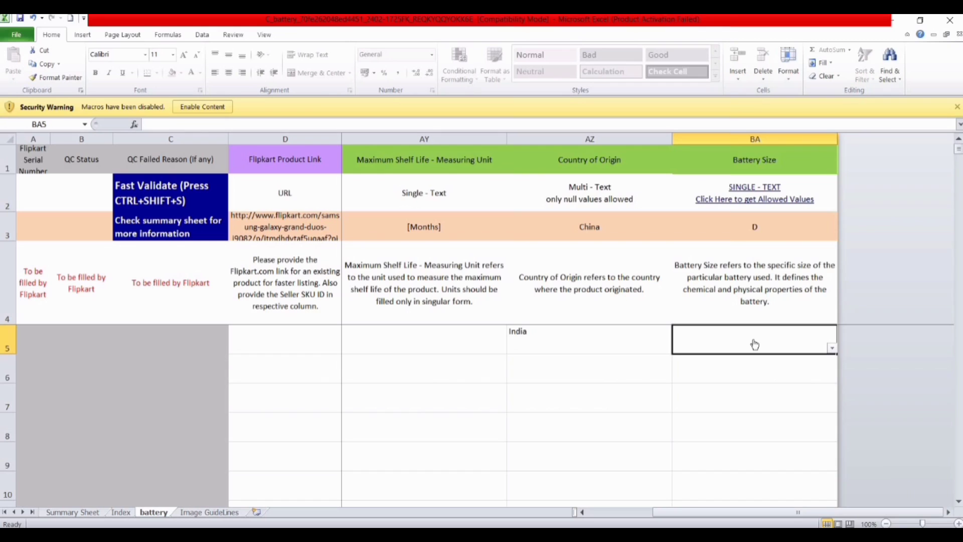
pyautogui.hotkey('alt', 'Down')
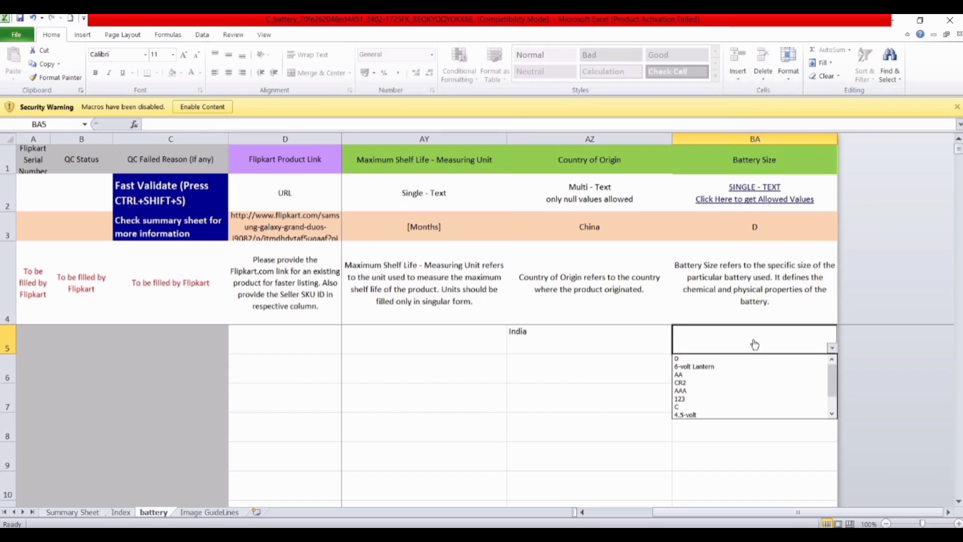
pyautogui.click(683, 374)
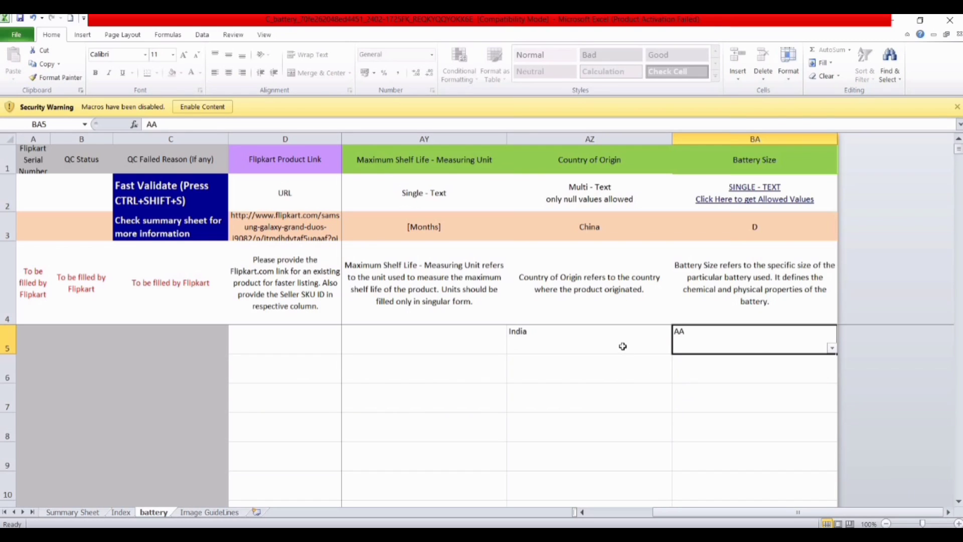
# - Look back through row 5's columns from Battery Size to Seller SKU ID
pyautogui.press('Left')
pyautogui.press('Left')
pyautogui.press('Left')
pyautogui.press('Left')
pyautogui.press('Left')
pyautogui.press('Left')
pyautogui.press('Left')
pyautogui.press('Left')
pyautogui.press('Left')
pyautogui.press('Left')
pyautogui.press('Left')
pyautogui.press('Left')
pyautogui.press('Left')
pyautogui.press('Left')
pyautogui.press('Left')
pyautogui.press('Left')
pyautogui.press('Left')
pyautogui.press('Left')
pyautogui.press('Left')
pyautogui.press('Left')
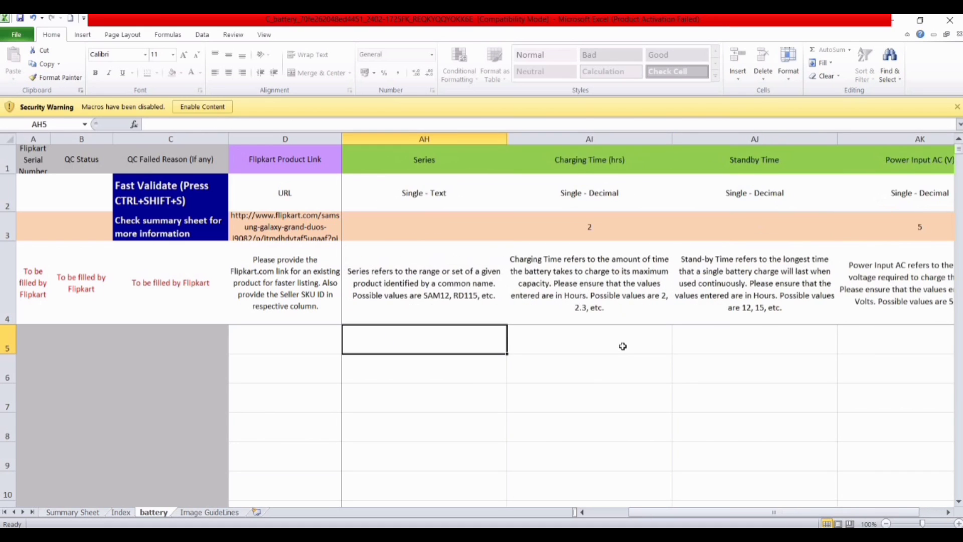
pyautogui.press('Left')
pyautogui.press('Left')
pyautogui.press('Left')
pyautogui.press('Left')
pyautogui.press('Left')
pyautogui.press('Left')
pyautogui.press('Left')
pyautogui.press('Left')
pyautogui.press('Left')
pyautogui.press('Left')
pyautogui.press('Left')
pyautogui.press('Left')
pyautogui.press('Left')
pyautogui.press('Left')
pyautogui.press('Left')
pyautogui.press('Left')
pyautogui.press('Left')
pyautogui.press('Left')
pyautogui.press('Left')
pyautogui.press('Left')
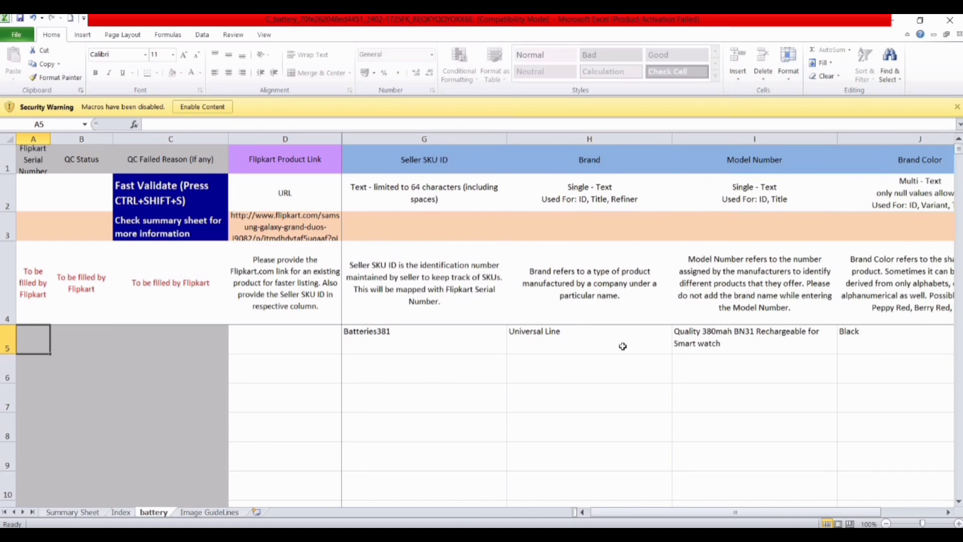
pyautogui.press('Right')
pyautogui.press('Right')
pyautogui.press('Right')
pyautogui.press('Right')
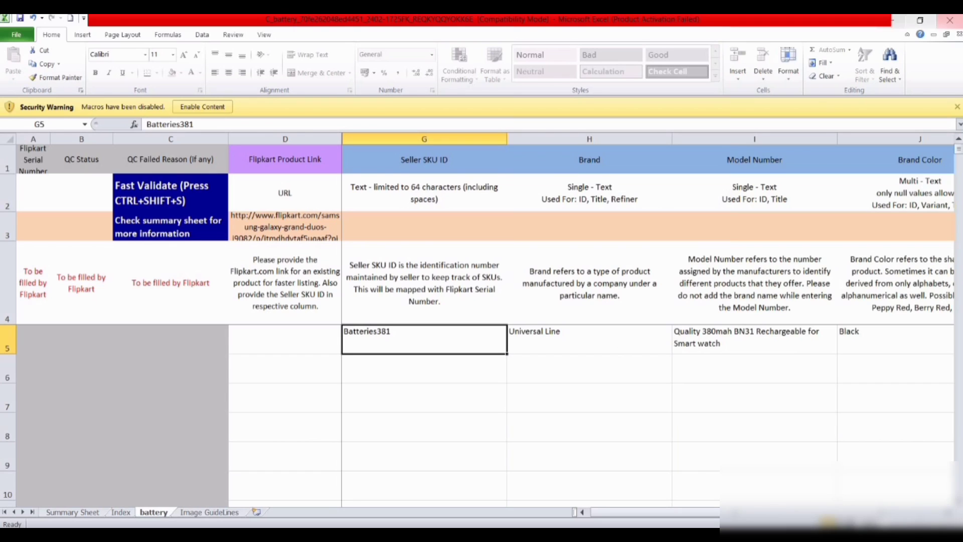
# - Close the battery template workbook and switch to the Flipkart Seller Dashboard in Chrome
pyautogui.click(949, 20)
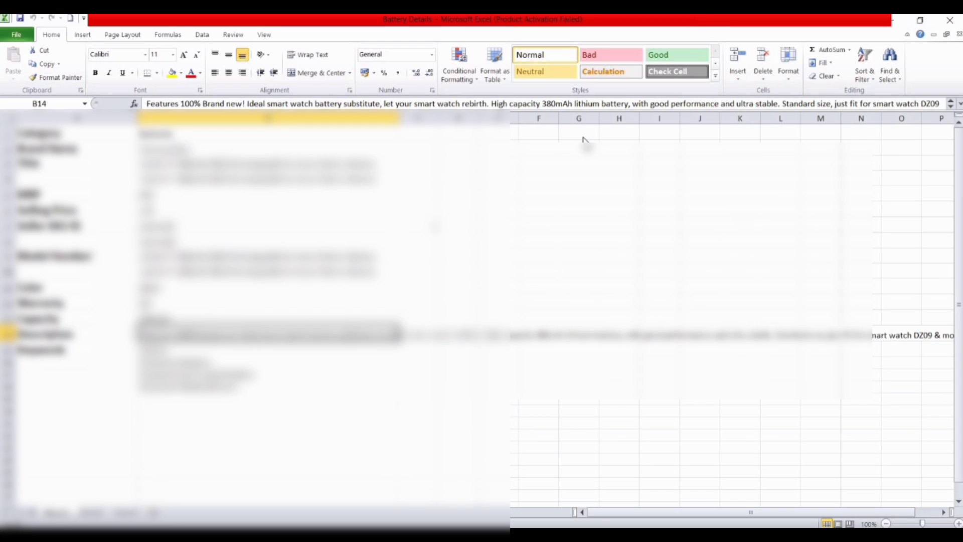
pyautogui.hotkey('alt', 'Tab')
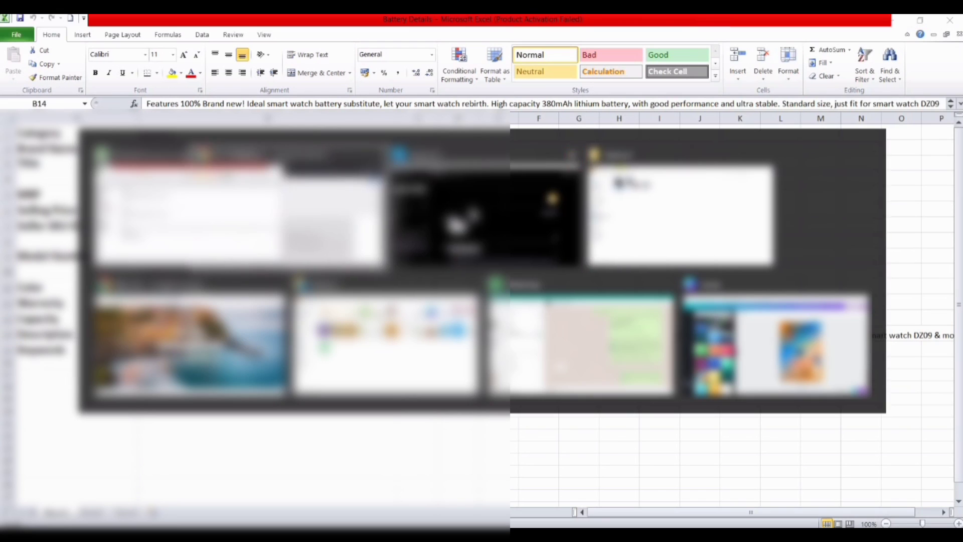
pyautogui.press('Tab')
pyautogui.press('Tab')
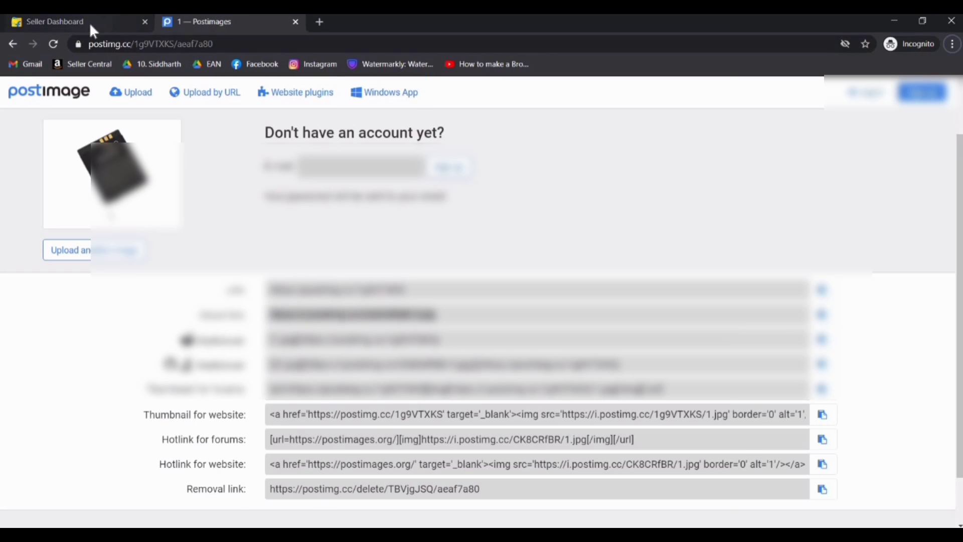
pyautogui.click(90, 23)
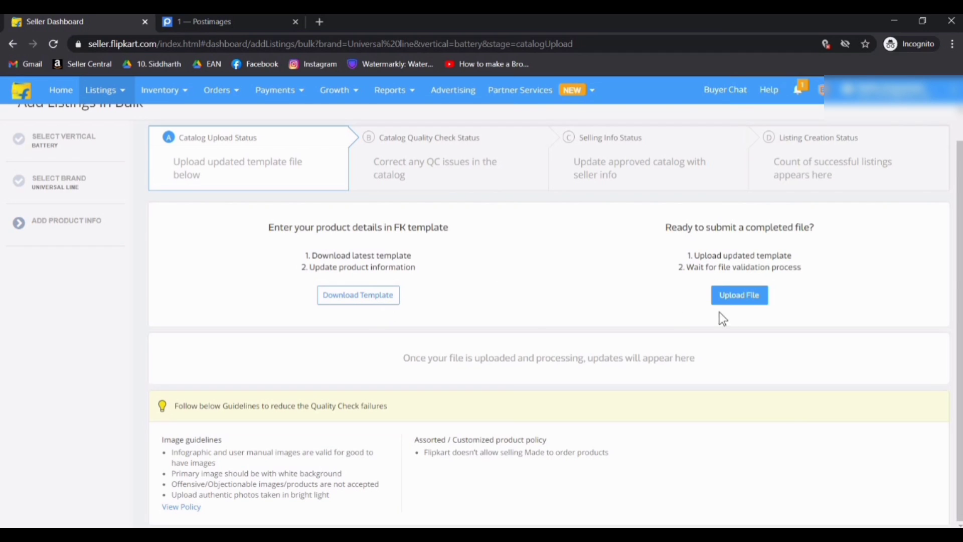
# - Upload the completed template C_battery_70fe262048ed4451_2402-1725FK_REQKYQQYOKK6E from Downloads to the bulk battery listing
pyautogui.click(743, 297)
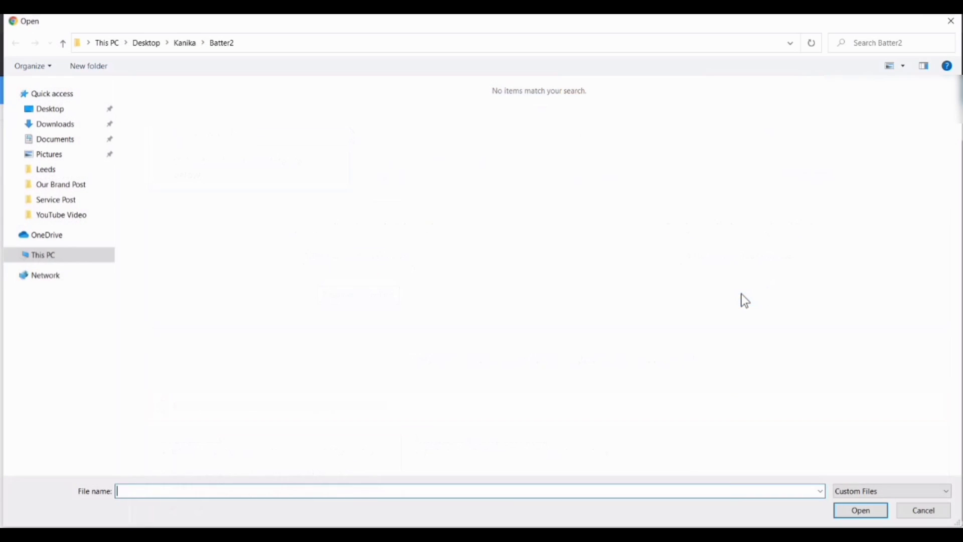
pyautogui.click(49, 131)
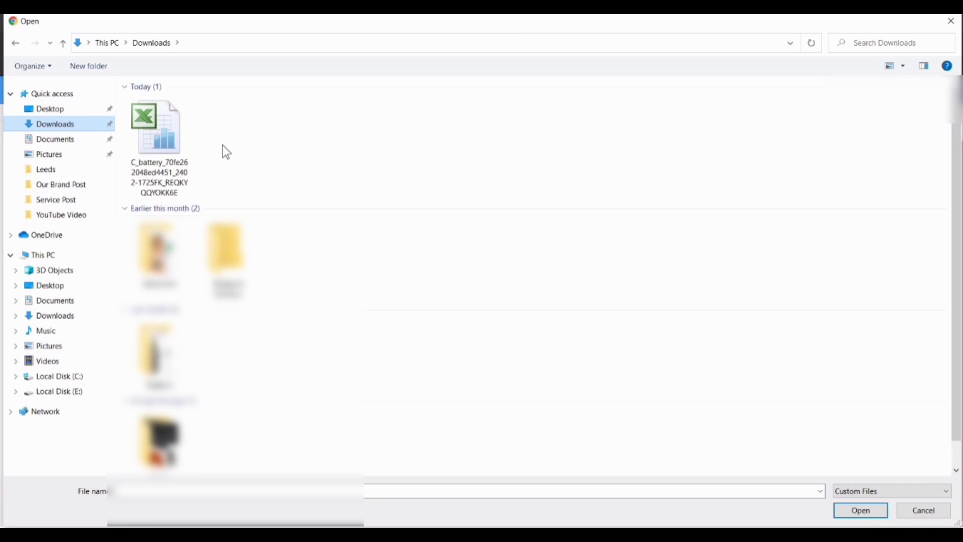
pyautogui.doubleClick(157, 127)
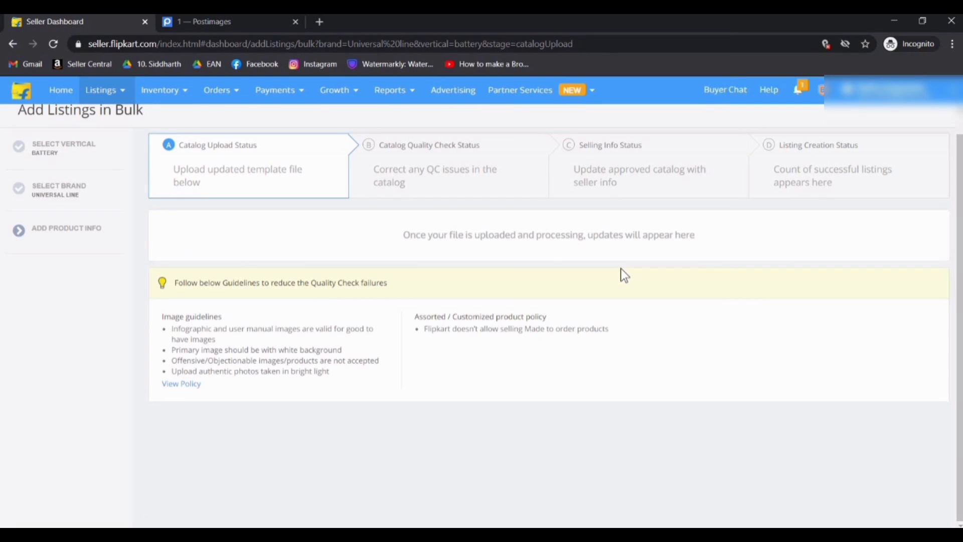